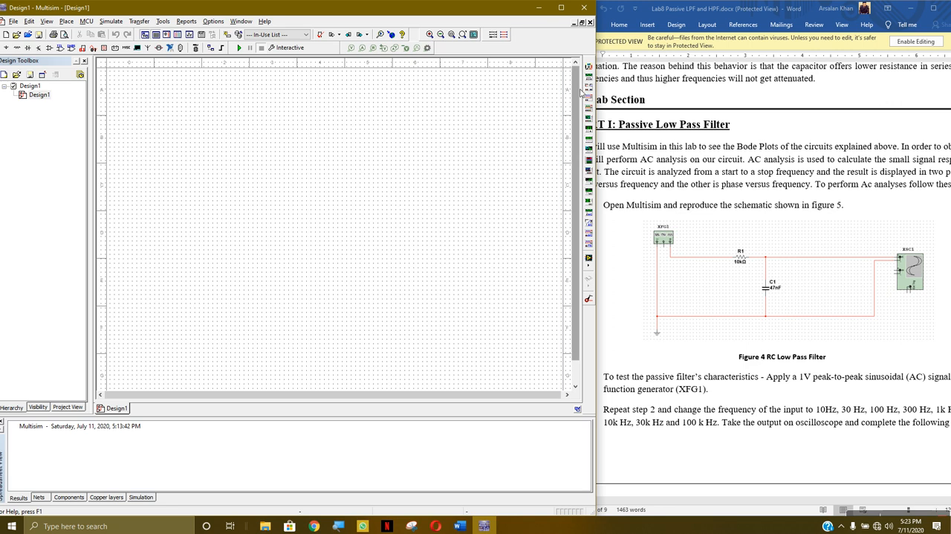
Place a function generator in the sheet's upper left area and a 1 kΩ resistor to its right
click(588, 81)
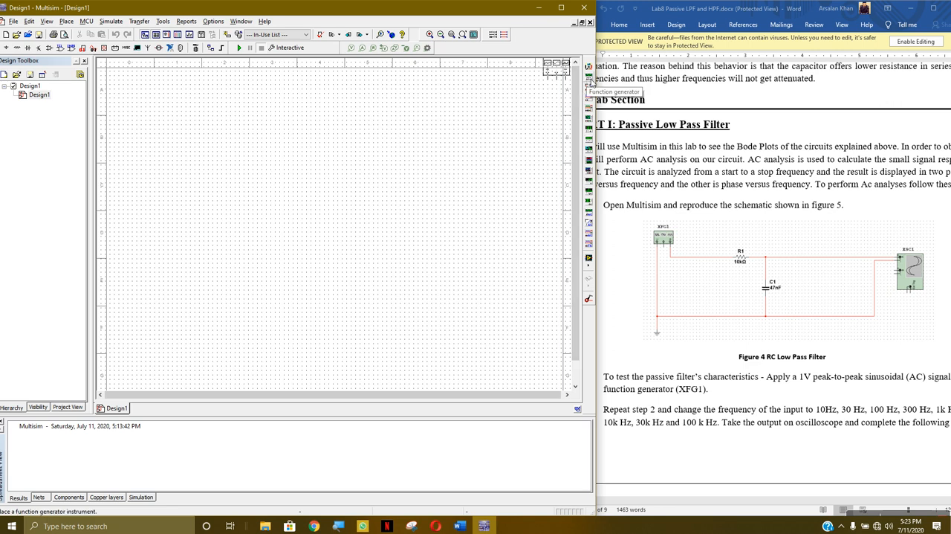
click(152, 113)
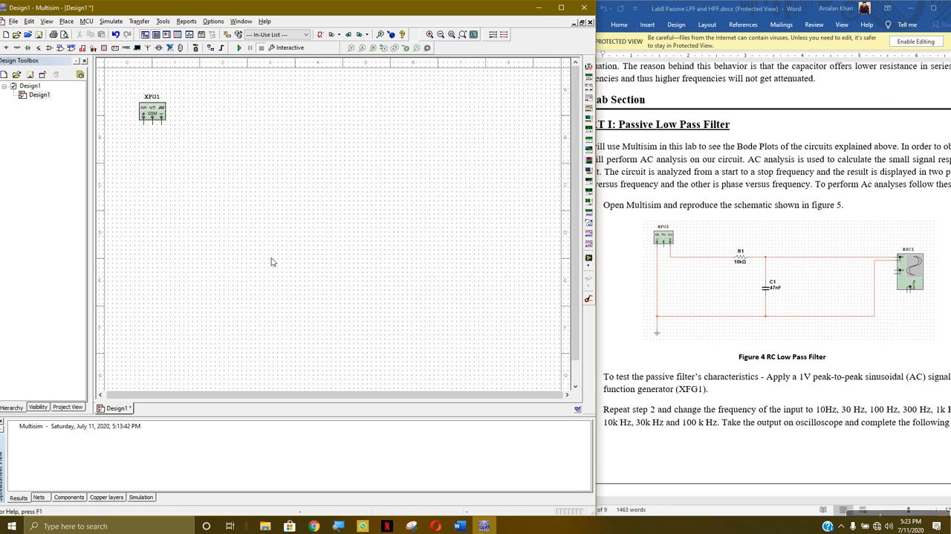
click(17, 48)
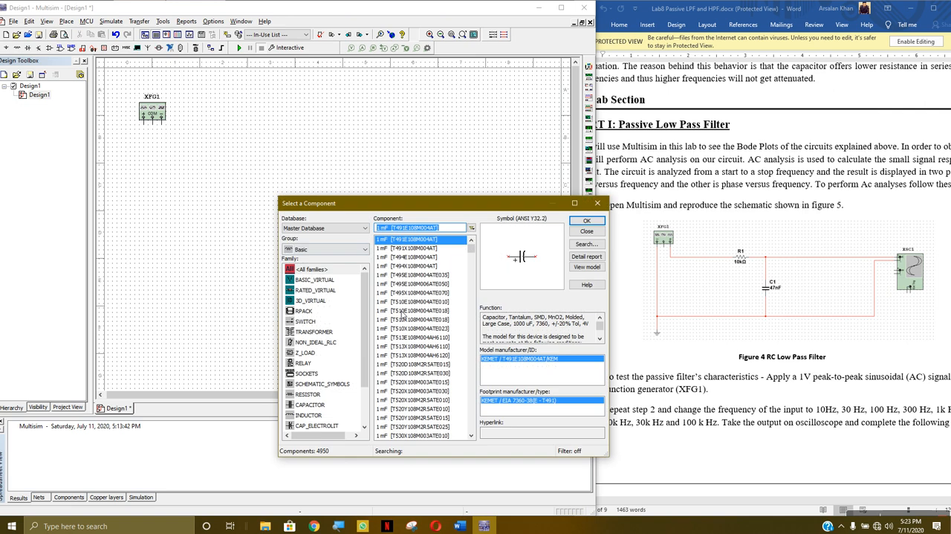
scroll(400, 304, down, 2)
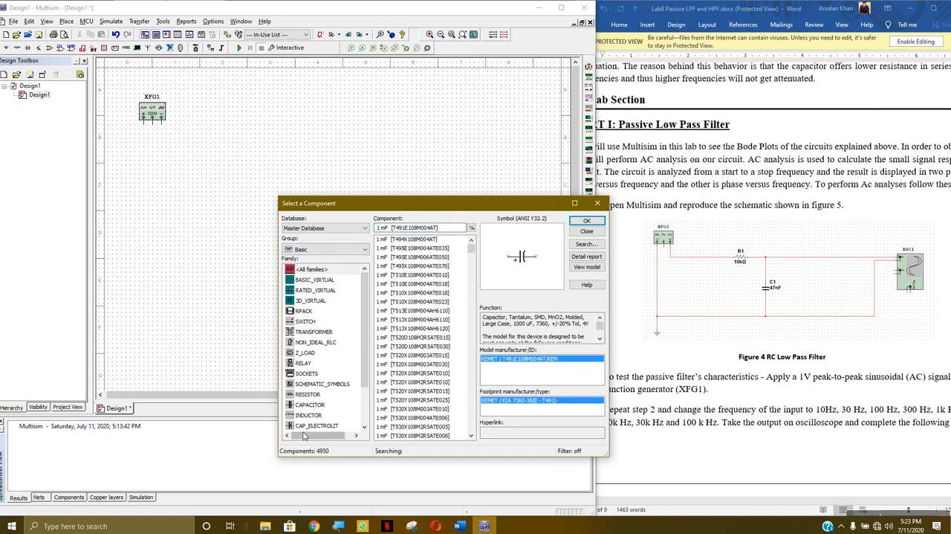
click(309, 394)
click(587, 222)
click(240, 151)
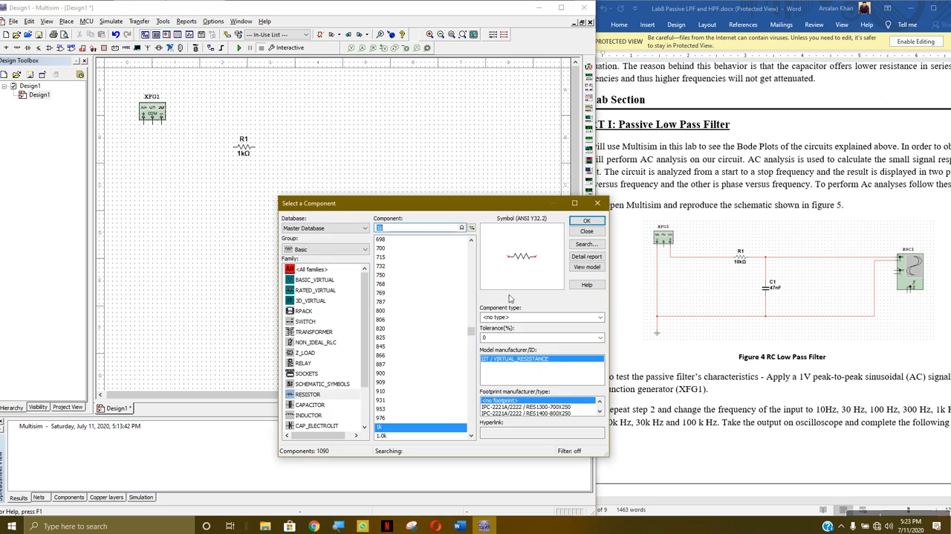
Place a 47 µF capacitor below and to the right of the resistor and rotate it 90° clockwise
scroll(334, 351, down, 2)
click(312, 354)
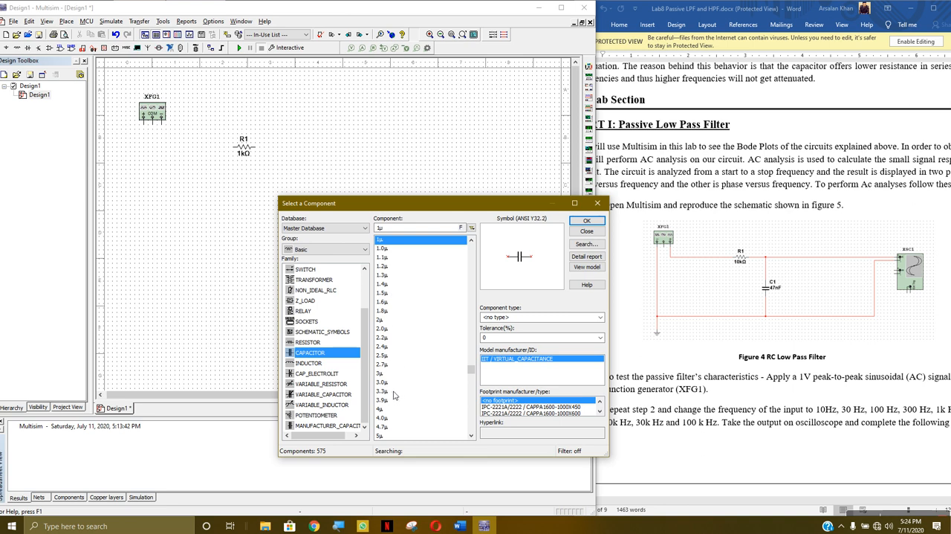
scroll(392, 396, up, 3)
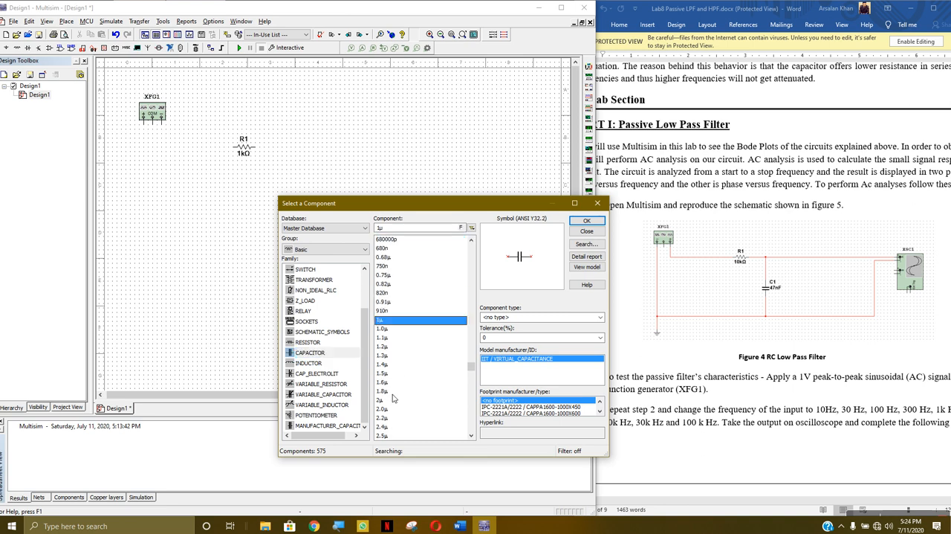
scroll(392, 399, down, 4)
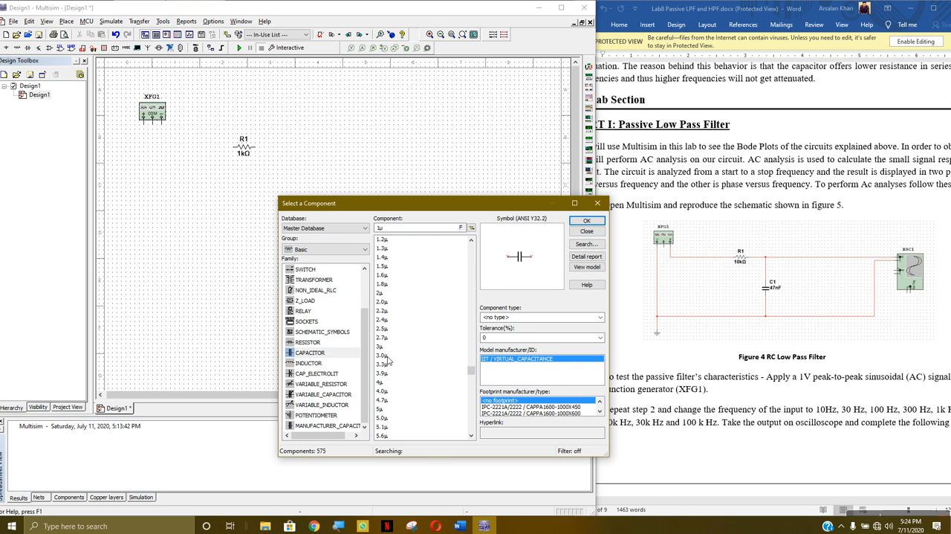
scroll(388, 361, down, 18)
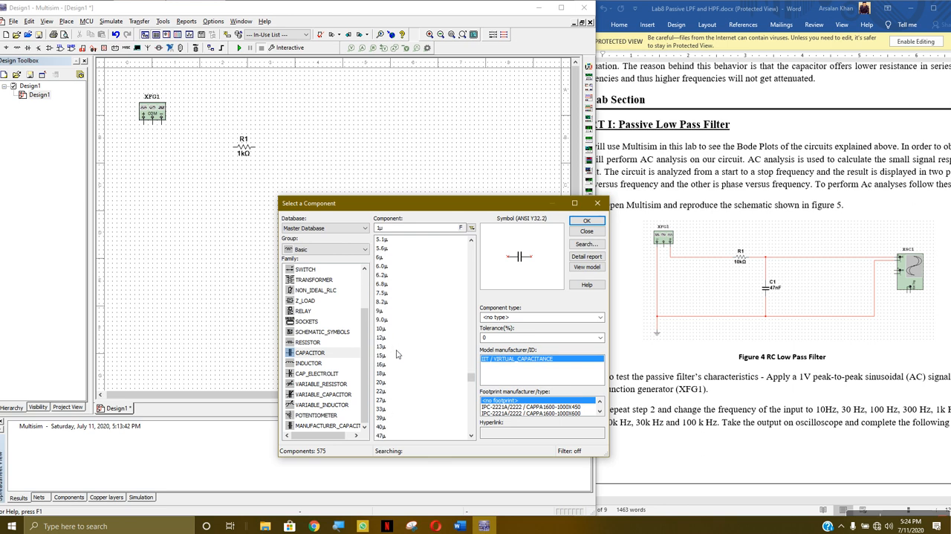
scroll(398, 347, up, 5)
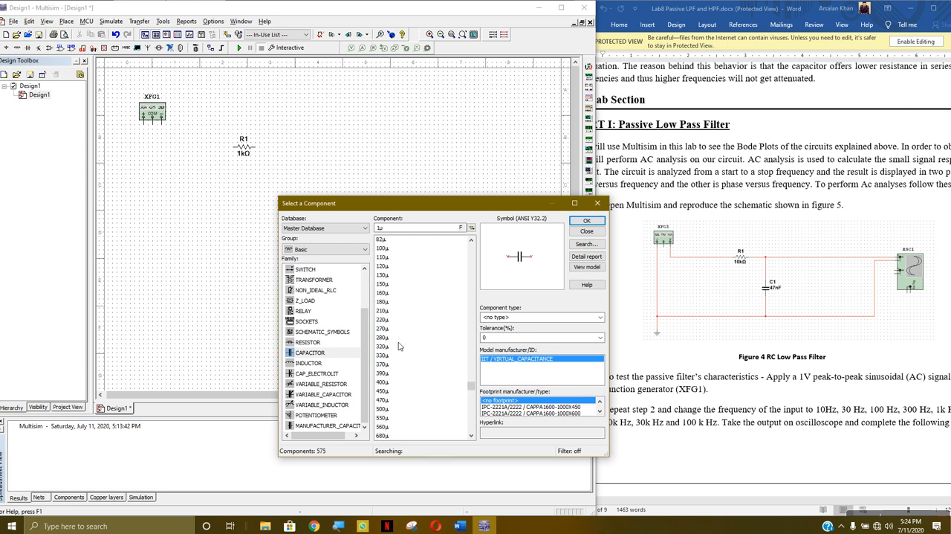
click(380, 302)
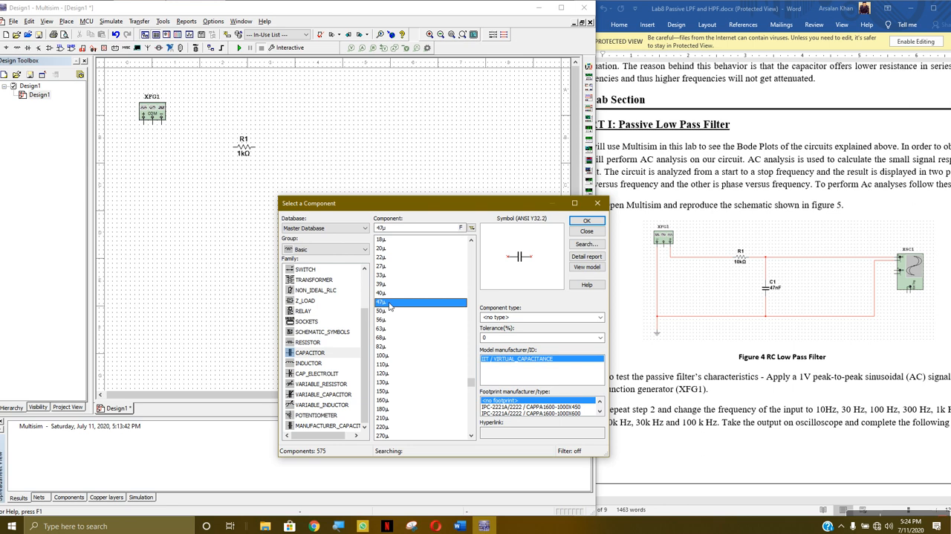
click(587, 220)
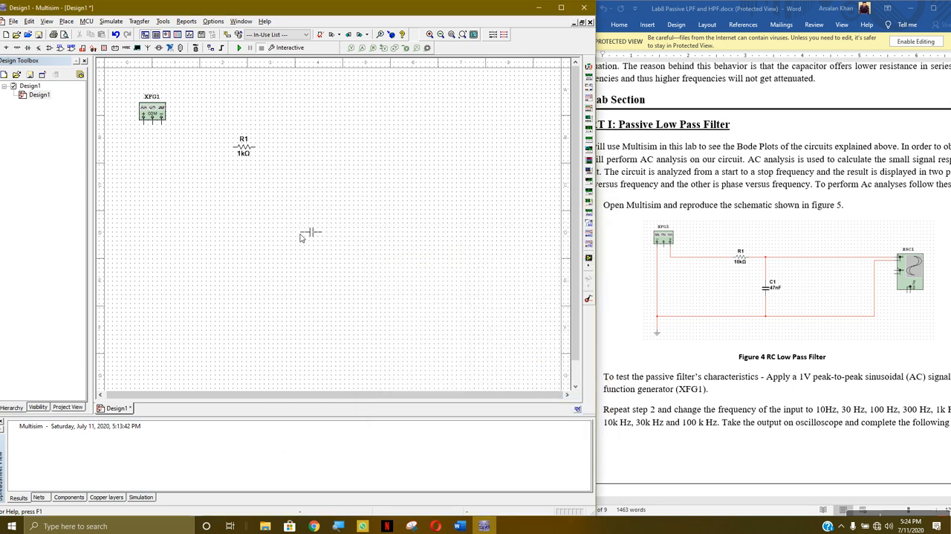
key(Escape)
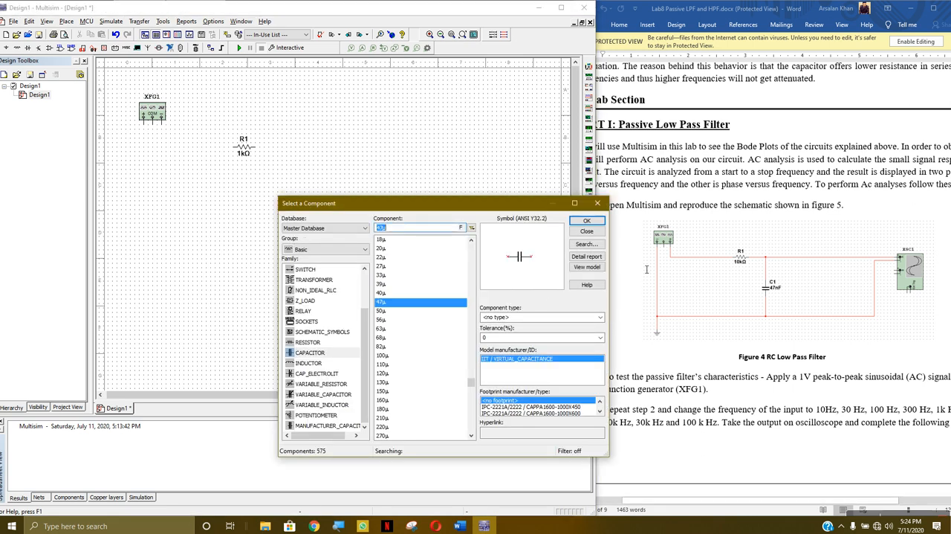
click(586, 221)
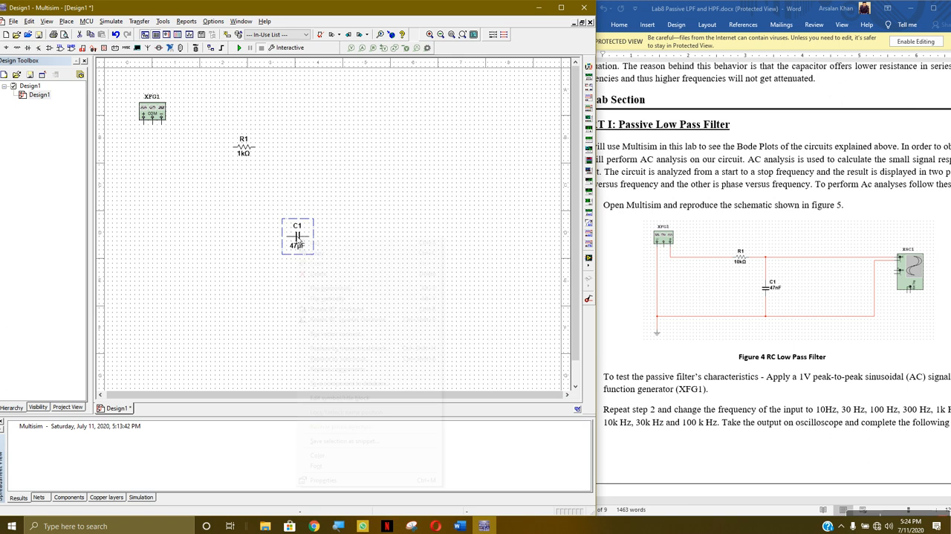
right_click(297, 237)
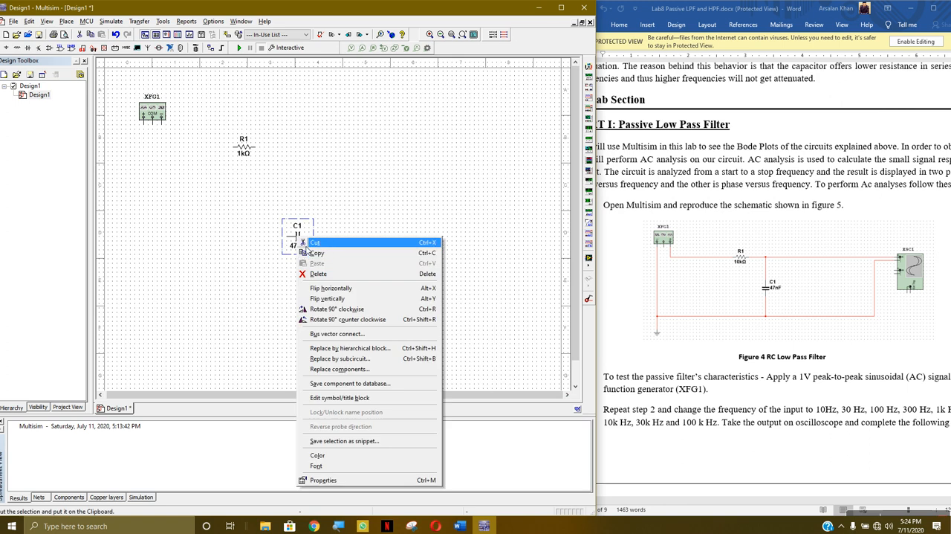
click(353, 309)
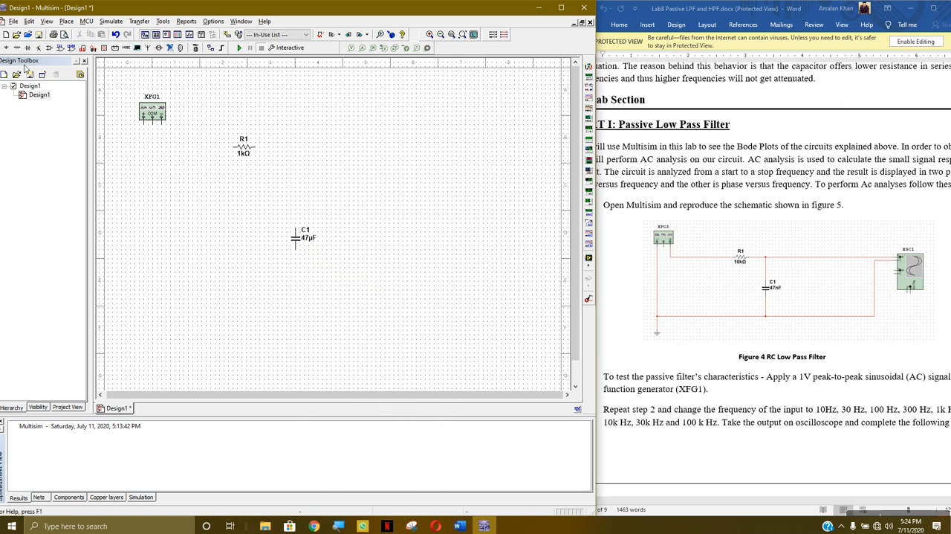
Place an analog ground below the function generator and an oscilloscope to the right of the resistor
click(6, 48)
click(318, 279)
click(391, 267)
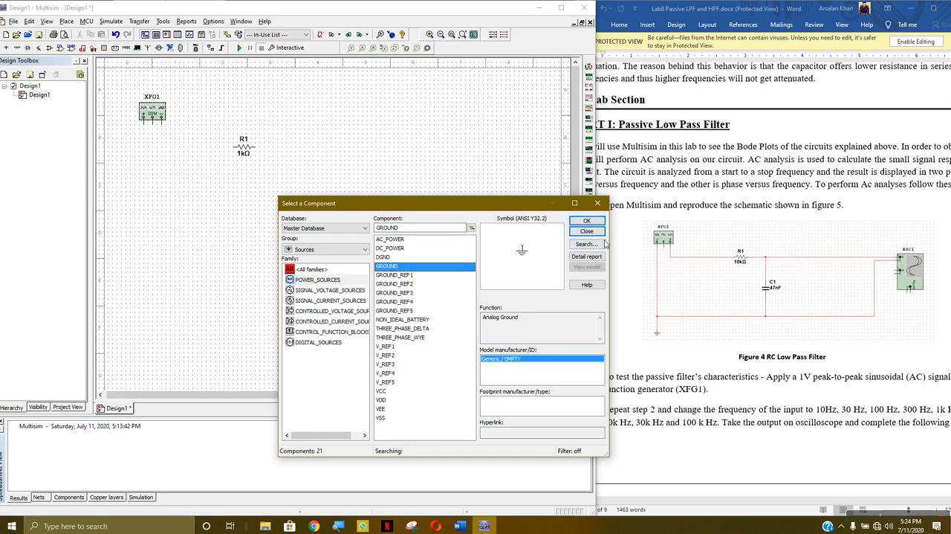
click(586, 221)
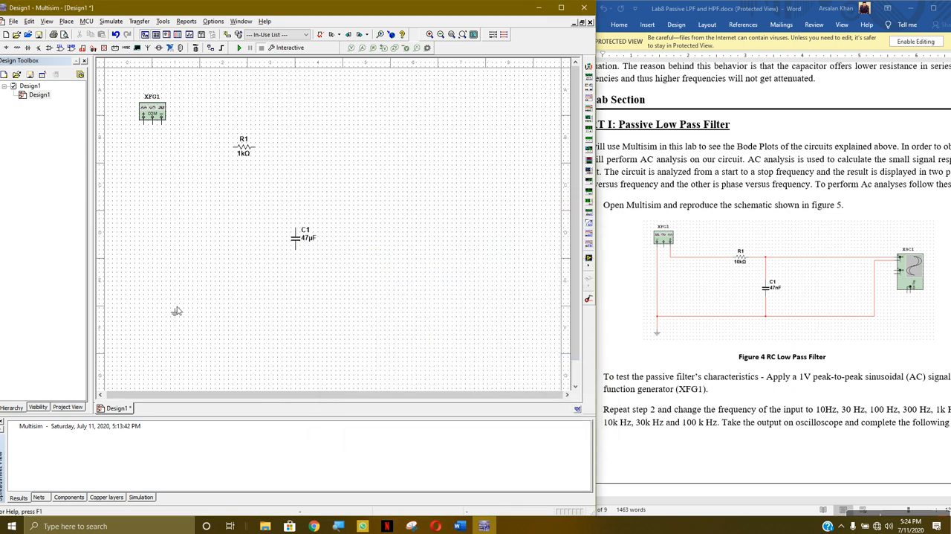
click(139, 285)
click(587, 235)
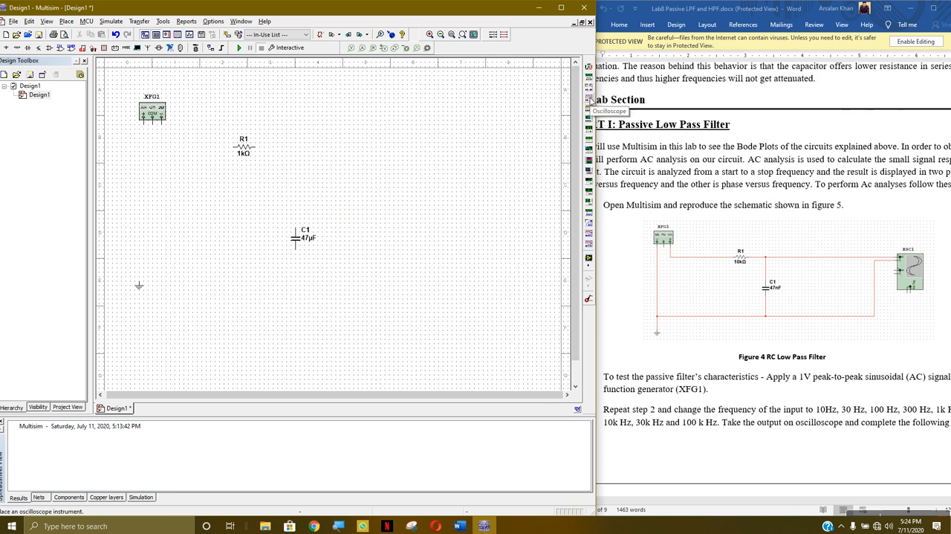
click(591, 99)
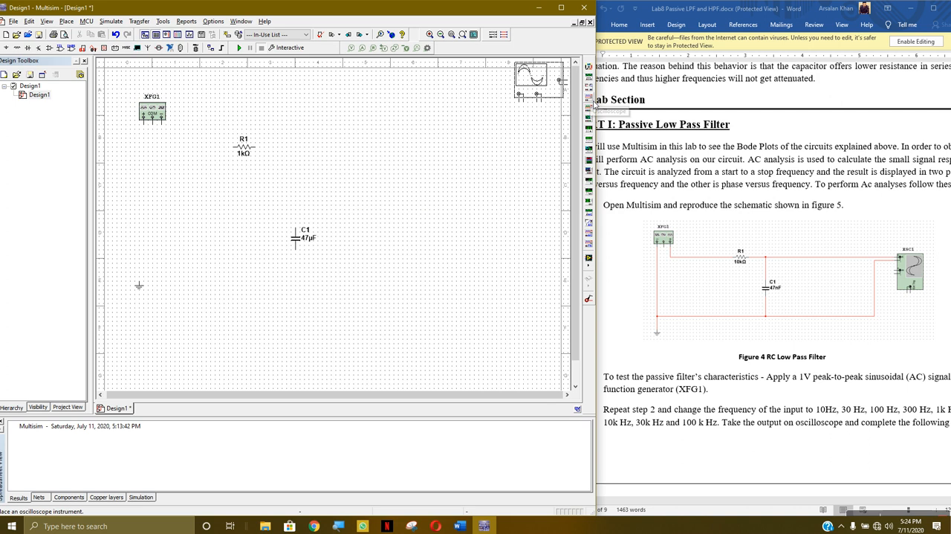
click(434, 171)
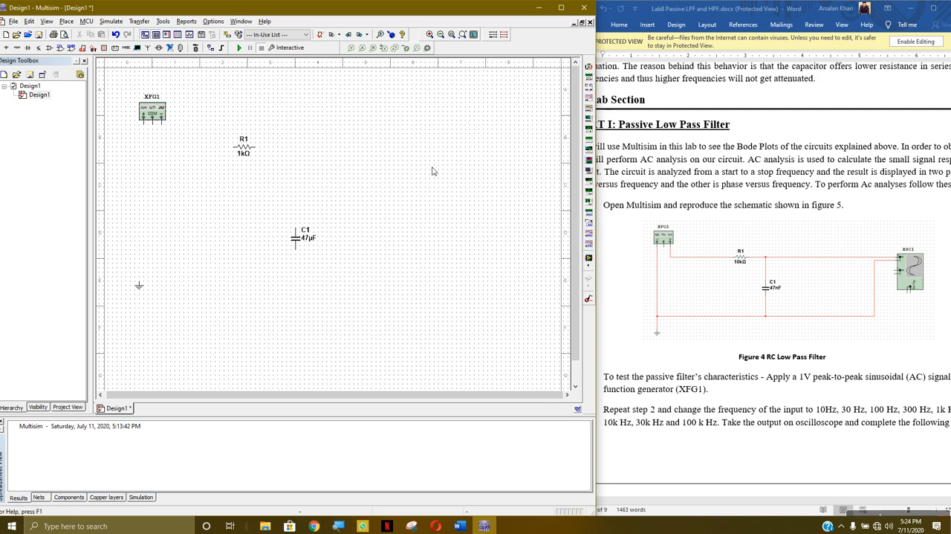
Wire the function generator's negative terminal through R1 to oscilloscope channel A, with C1 connected across that channel's two terminals
click(161, 121)
click(236, 147)
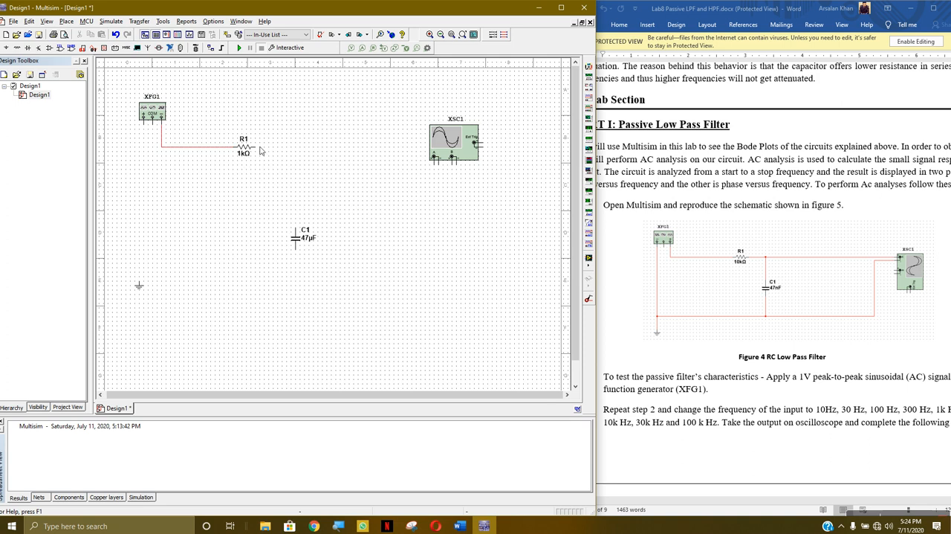
click(257, 148)
click(436, 161)
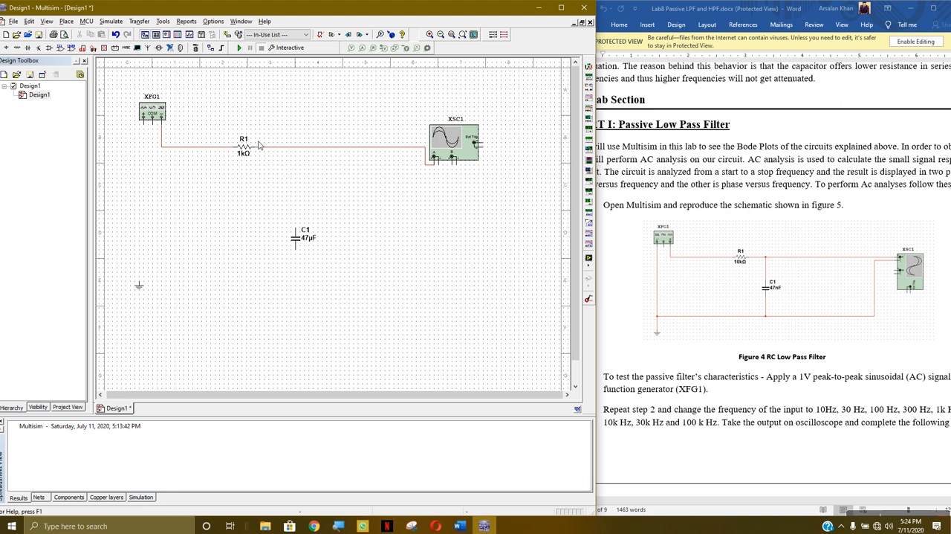
click(298, 232)
click(297, 250)
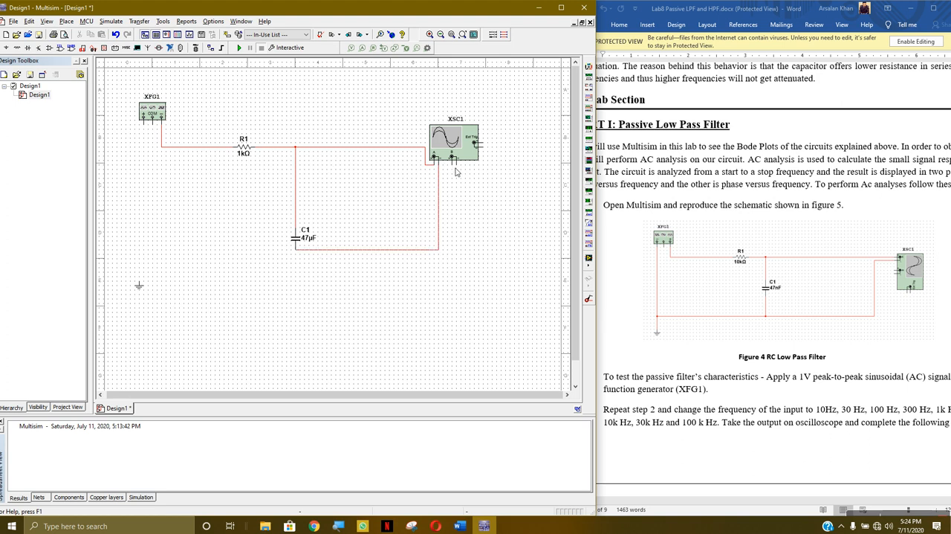
Rotate the oscilloscope 90° clockwise and move it down, to the right of the capacitor
right_click(472, 141)
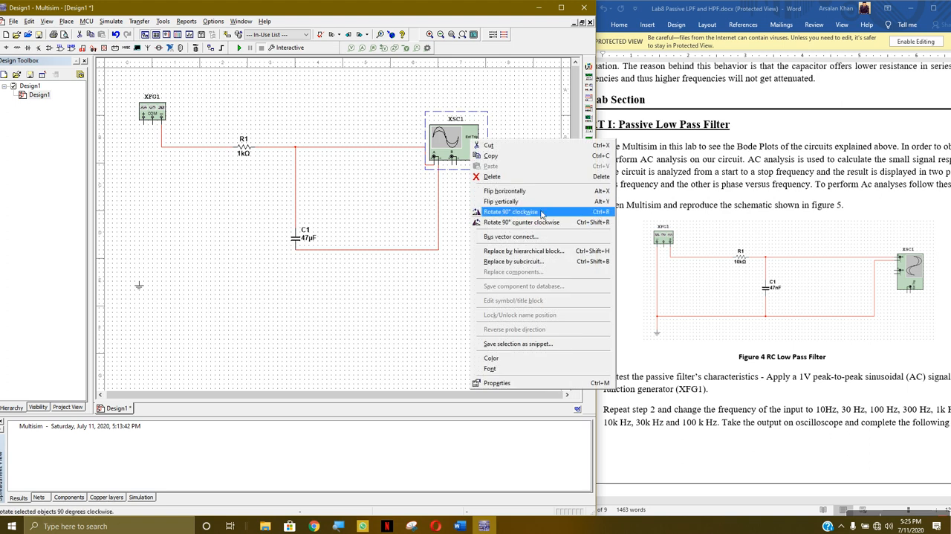
click(511, 212)
drag(460, 155, 445, 221)
Delete the wire between the capacitor's lower terminal and the oscilloscope, including its leftover piece
click(438, 252)
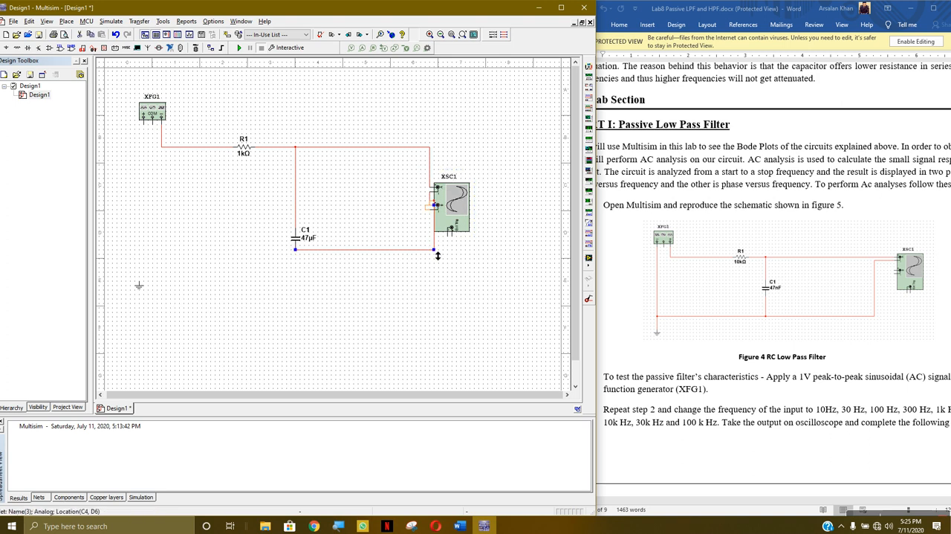
key(Delete)
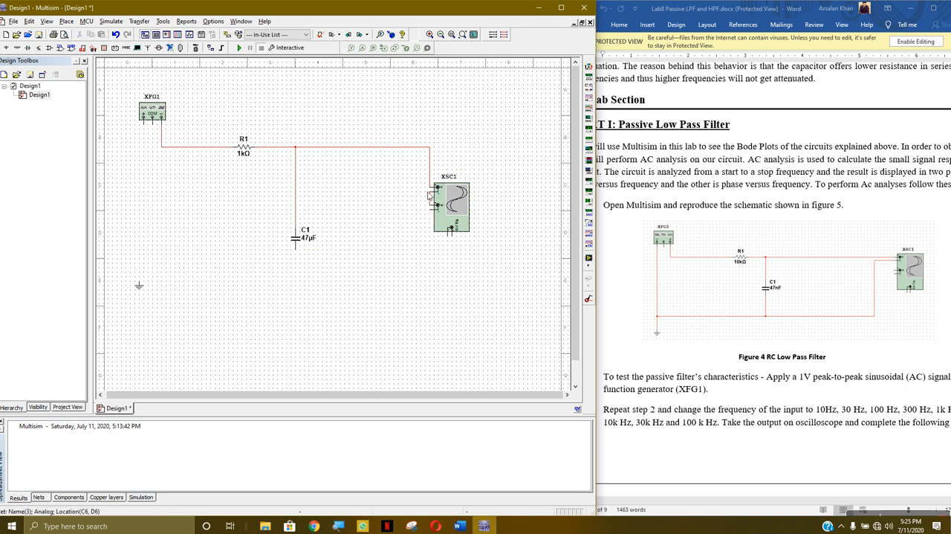
key(Delete)
Move the oscilloscope level with the capacitor and wire the capacitor's lower terminal to channel A's negative terminal
drag(451, 211, 454, 241)
click(305, 288)
click(297, 246)
click(437, 239)
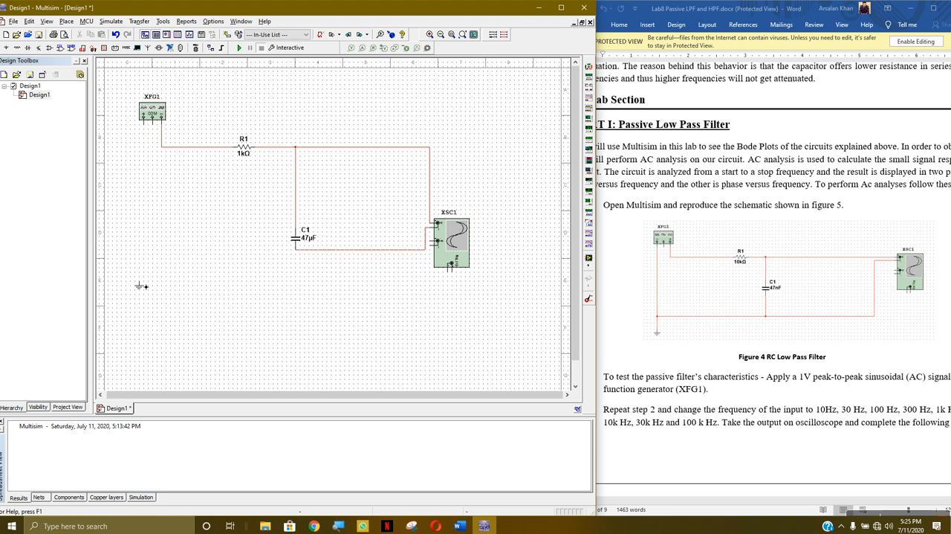
Wire the ground to the capacitor's lower wire and connect the function generator's positive terminal to that ground wire
click(142, 285)
click(307, 255)
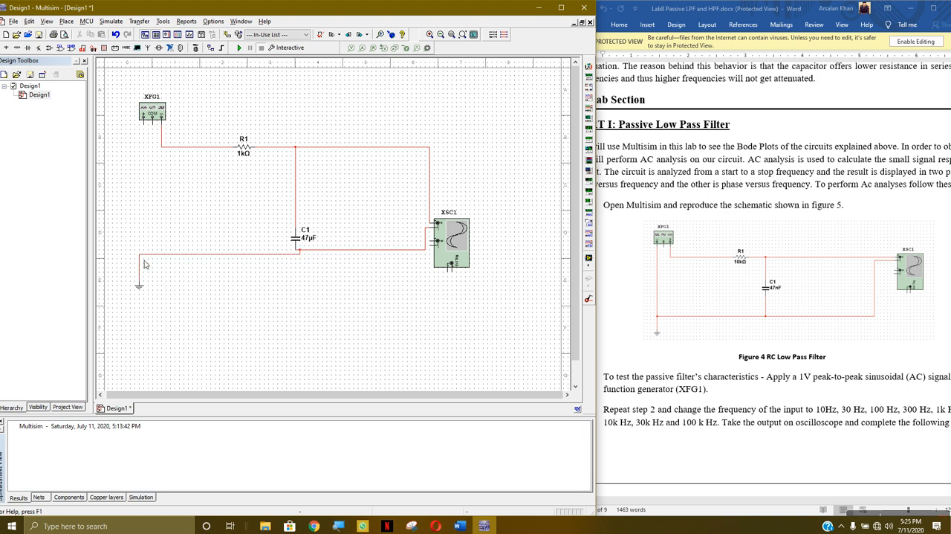
click(144, 124)
click(145, 261)
Align the ground directly below the function generator's positive terminal and replace the kinked wire with a straight connection
click(140, 289)
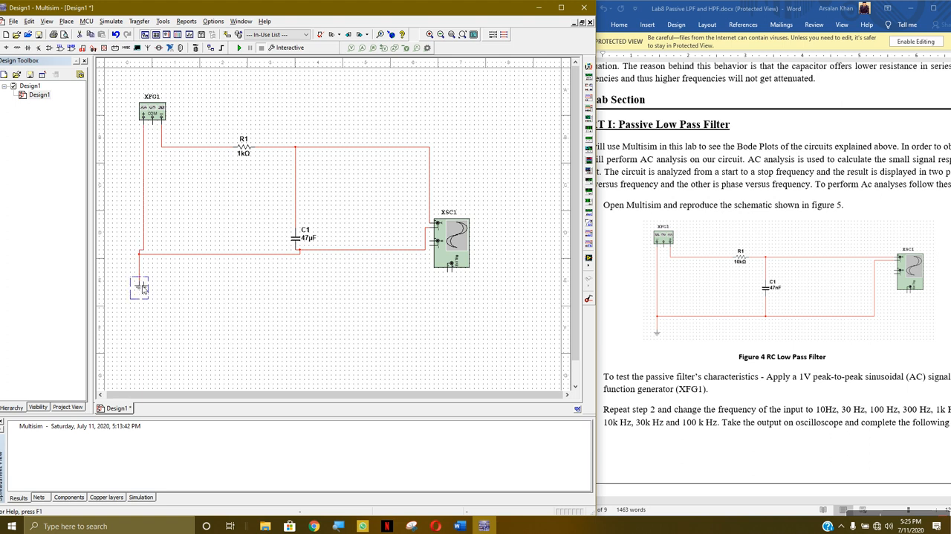
drag(141, 287, 144, 286)
click(176, 290)
click(140, 252)
key(Delete)
click(147, 125)
Select the sine waveform in the function generator's settings and close them
double_click(159, 110)
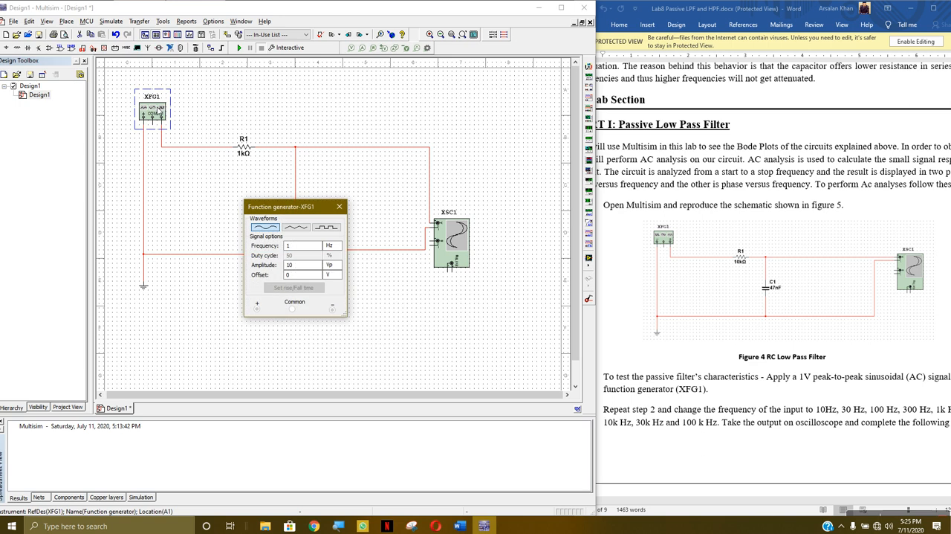
click(301, 270)
click(267, 228)
click(344, 207)
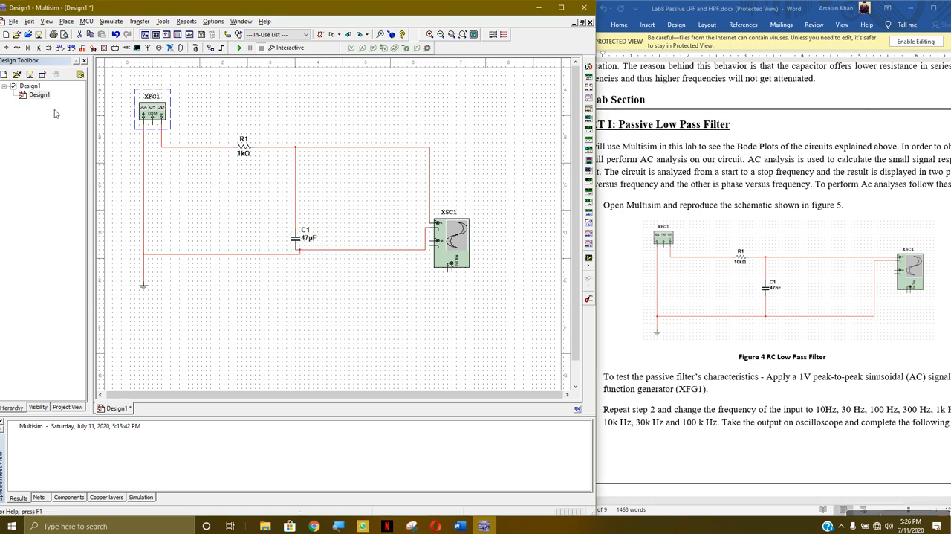
Run the simulation and view the oscilloscope waveform with a timebase of 1 s/Div, ending with the simulation stopped
click(238, 48)
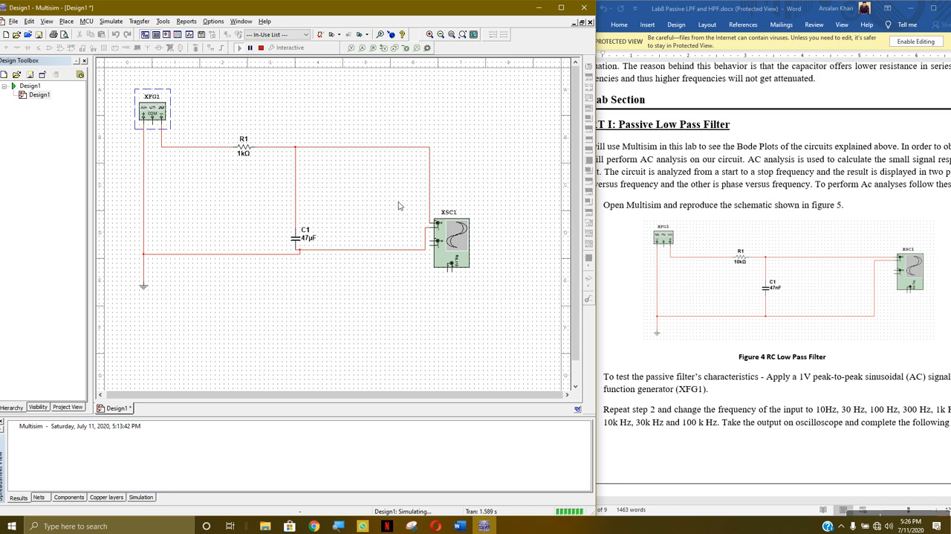
double_click(459, 240)
click(217, 338)
click(217, 339)
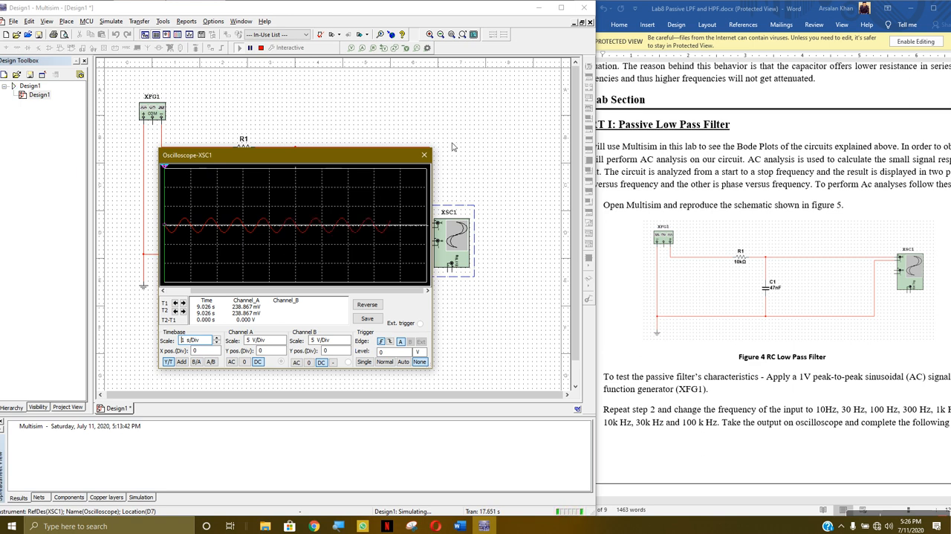
click(424, 154)
click(260, 47)
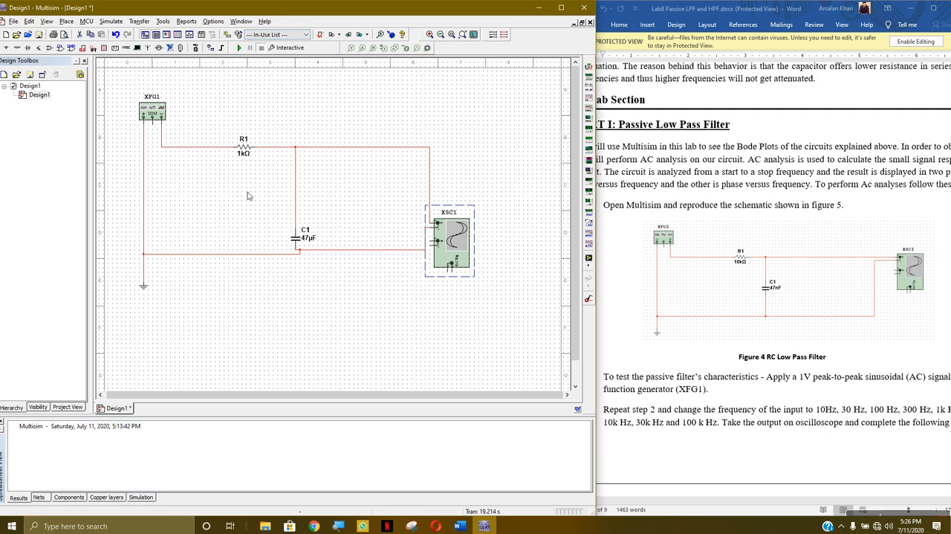
Set the resistance of resistor R1 to 10 kΩ
click(252, 153)
double_click(252, 153)
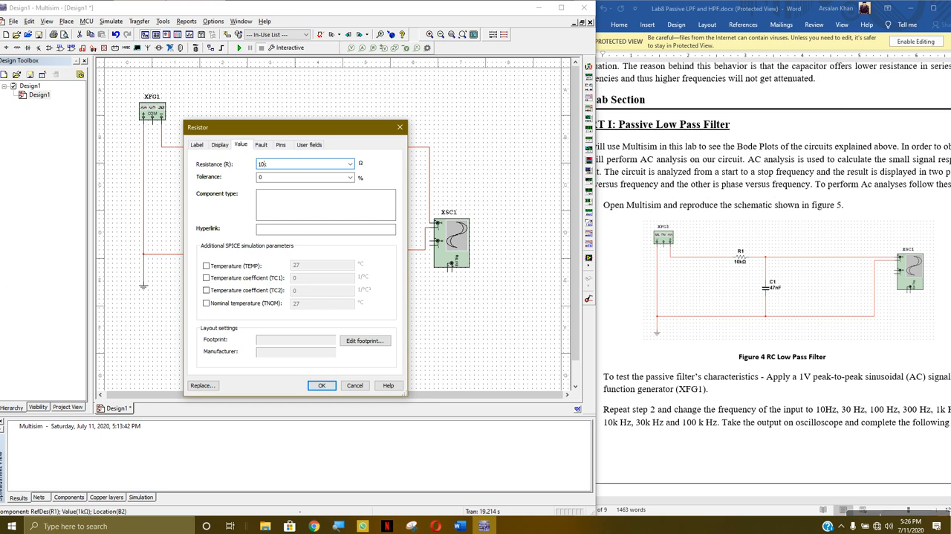
click(321, 385)
Run the simulation and view the oscilloscope waveform at 1 s/Div and 1 V/Div on channel A, ending with the simulation stopped
click(239, 47)
double_click(458, 243)
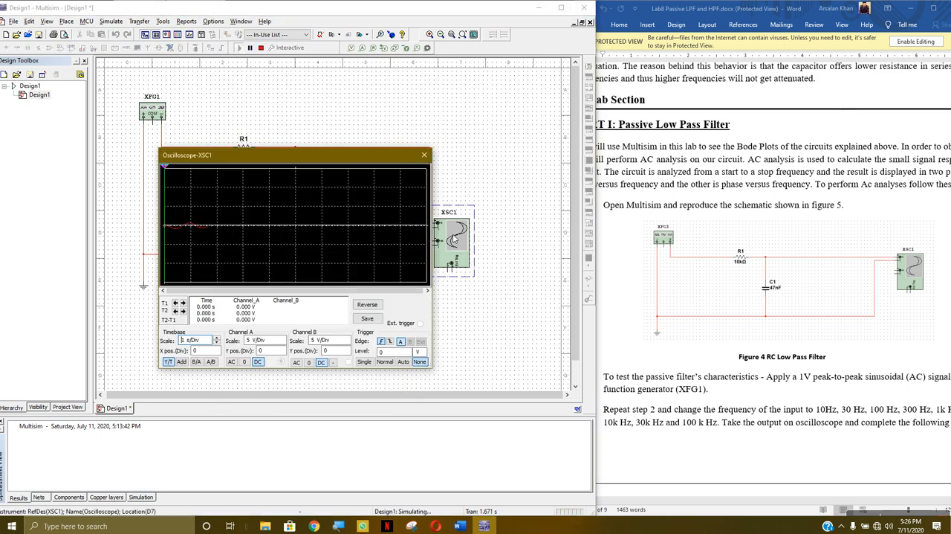
click(218, 338)
click(218, 338)
click(218, 337)
click(217, 337)
click(217, 343)
click(217, 342)
click(217, 343)
click(217, 343)
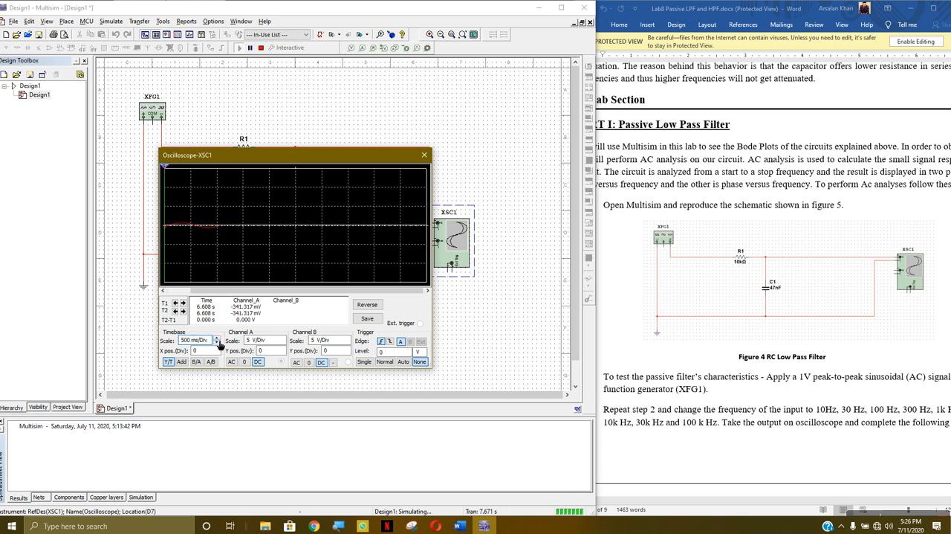
click(217, 338)
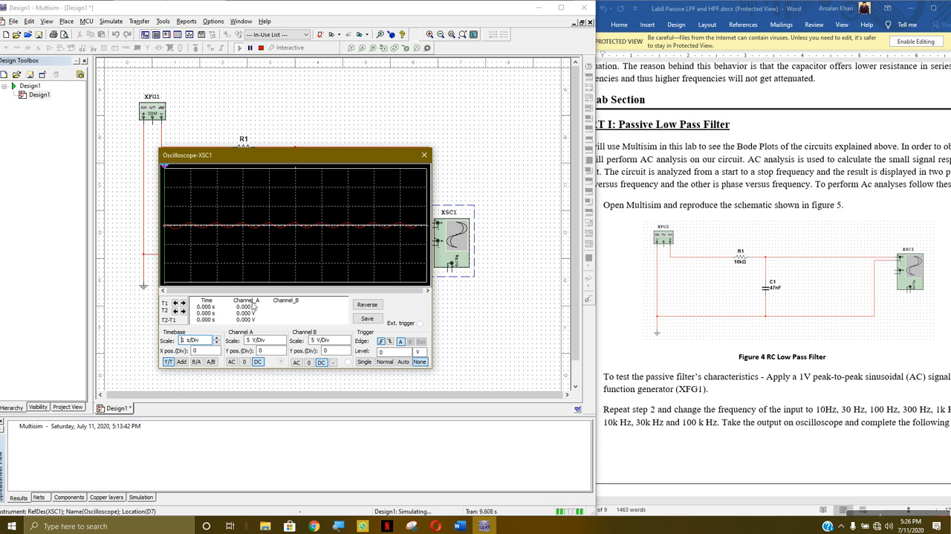
click(283, 342)
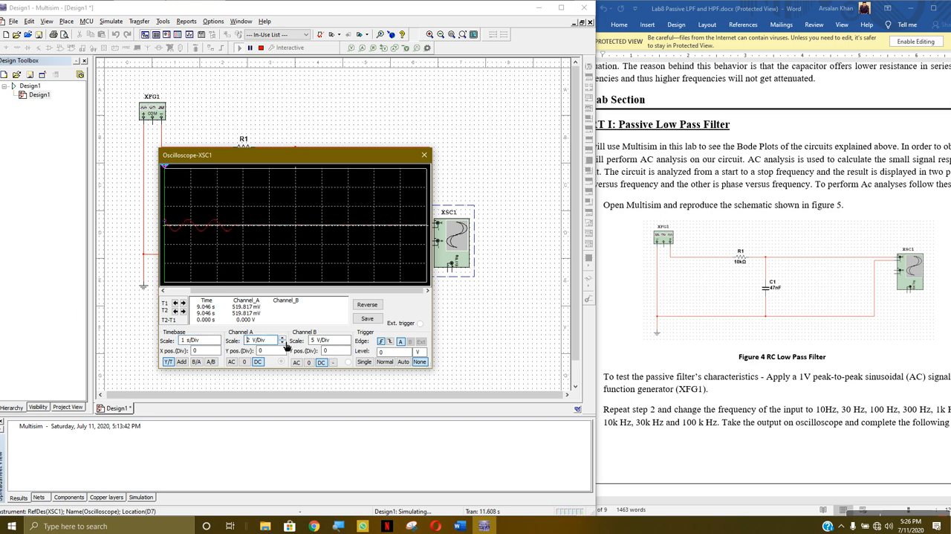
click(282, 342)
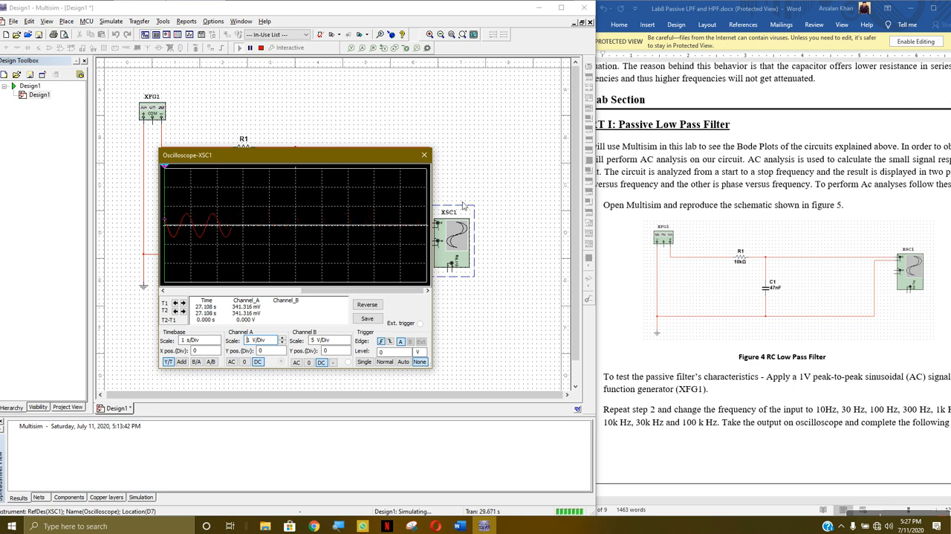
click(425, 155)
click(261, 47)
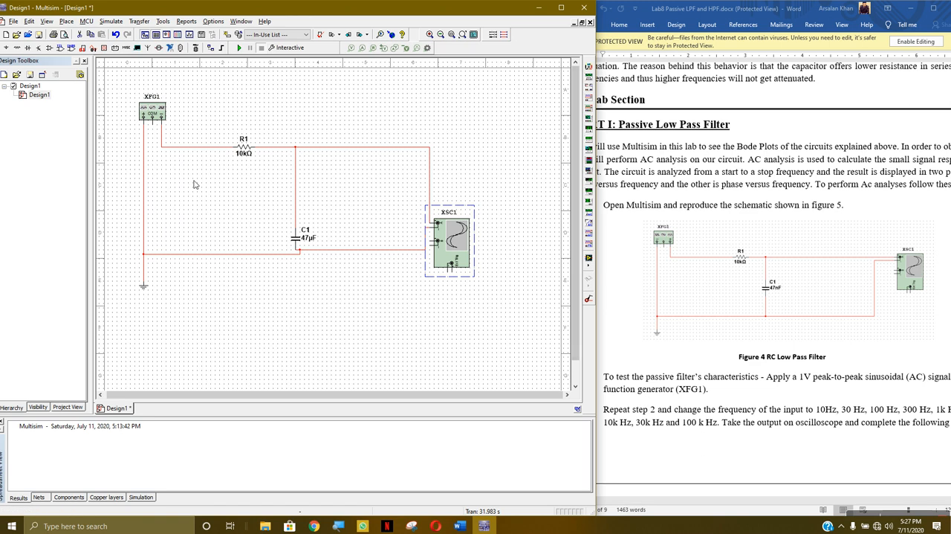
Enlarge the lab sheet in Word and read the required input frequencies and the results table for the low pass filter
drag(595, 219, 576, 219)
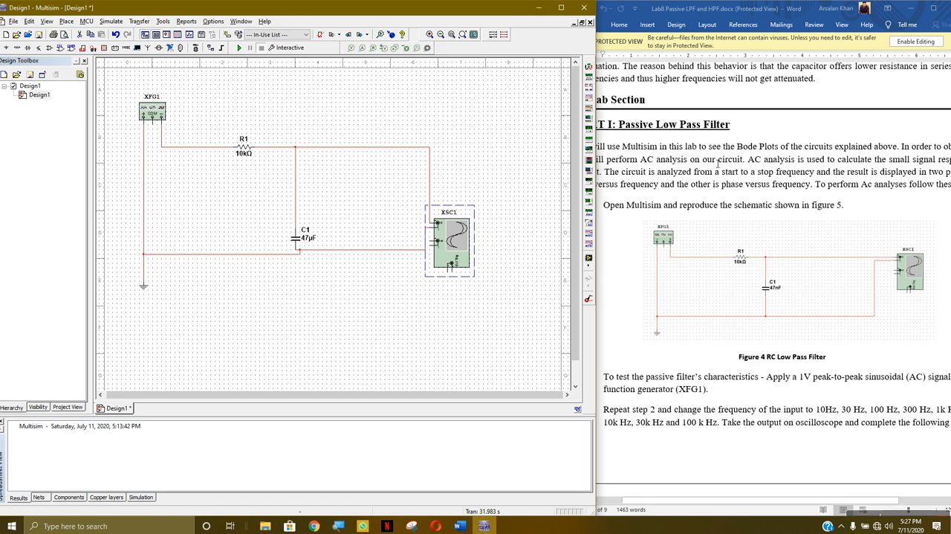
drag(874, 8, 714, 9)
click(746, 9)
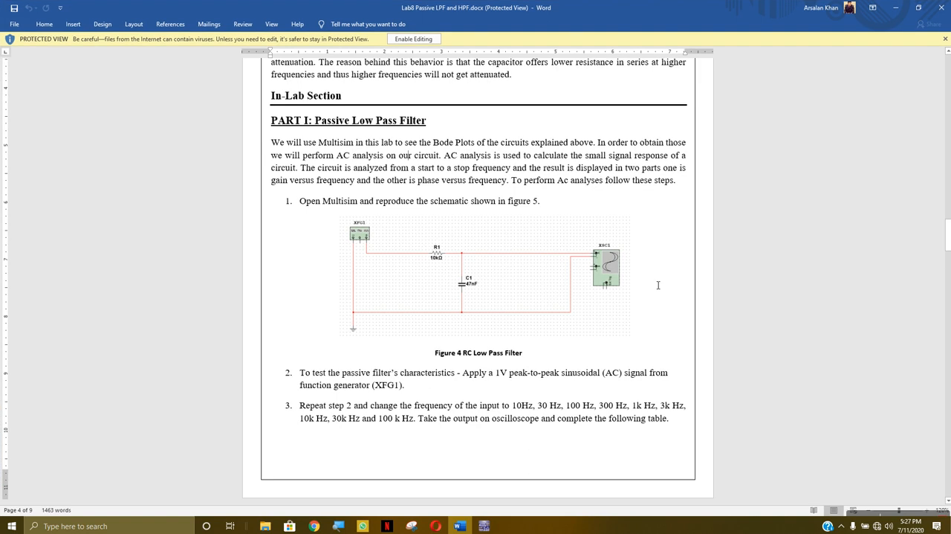
scroll(430, 290, down, 3)
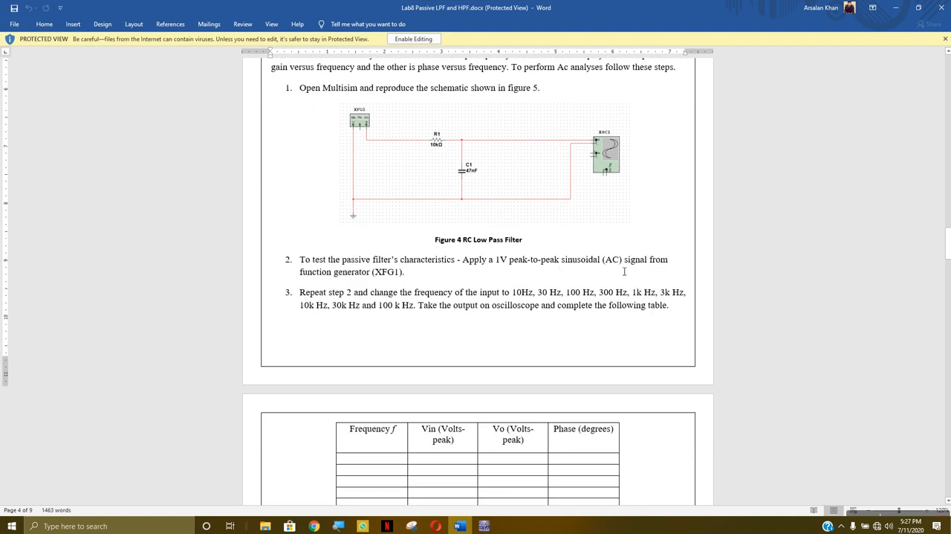
scroll(376, 317, down, 2)
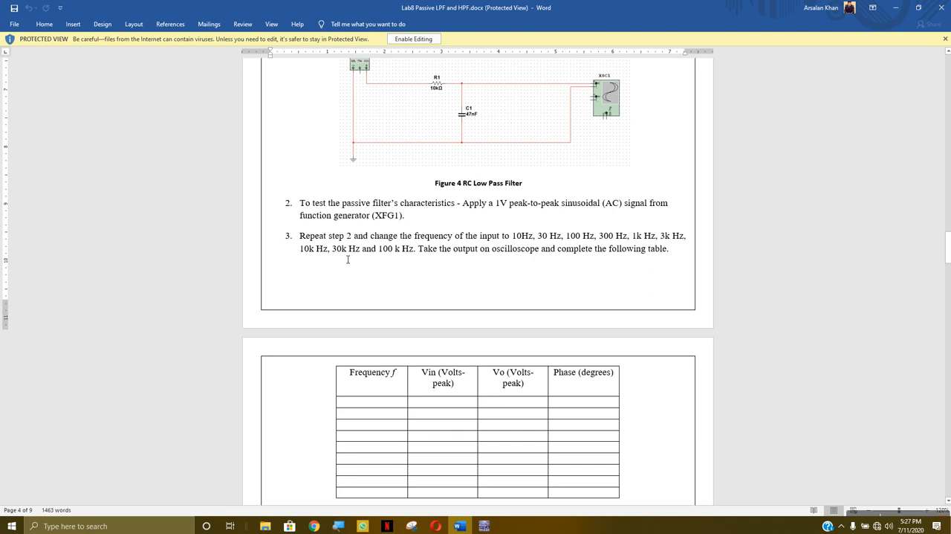
scroll(399, 255, down, 1)
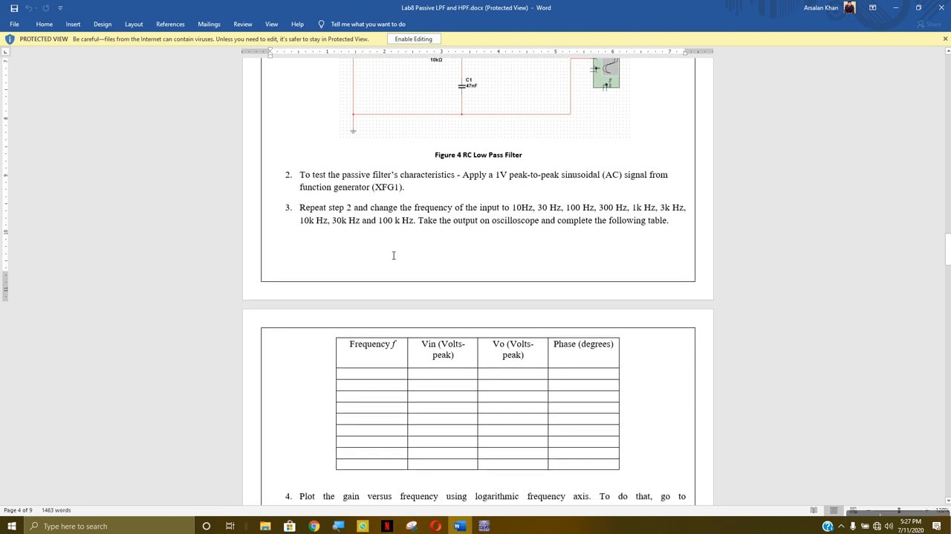
scroll(394, 254, up, 2)
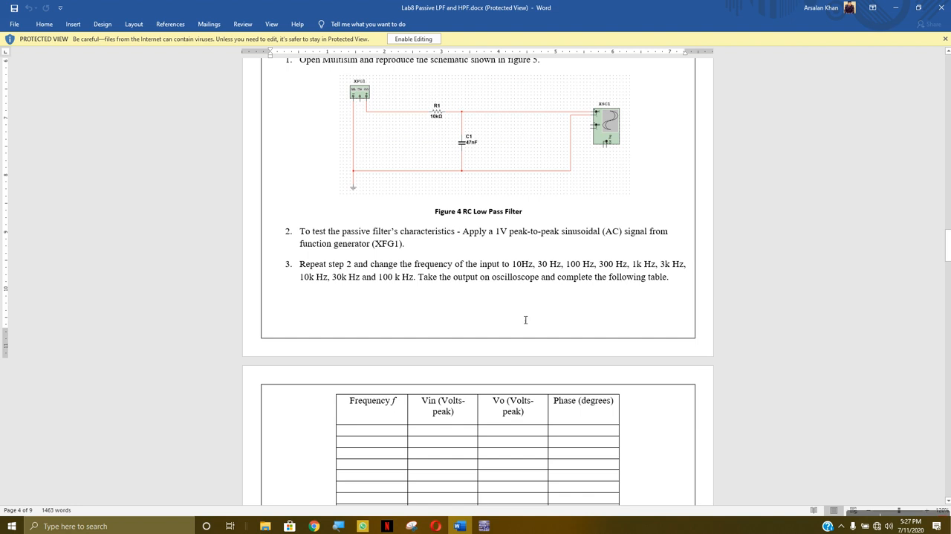
Switch back to Multisim and set the function generator's frequency to 10 kHz
click(484, 525)
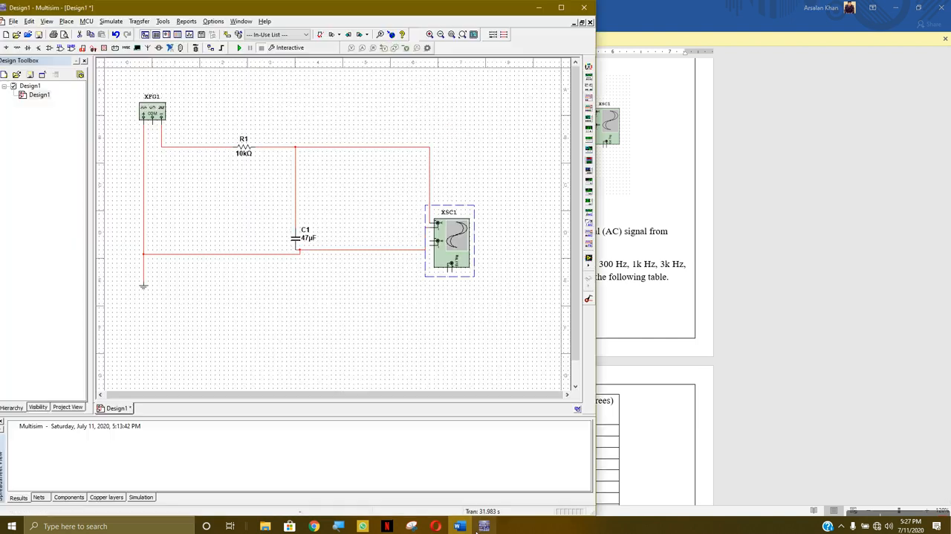
double_click(158, 113)
click(301, 246)
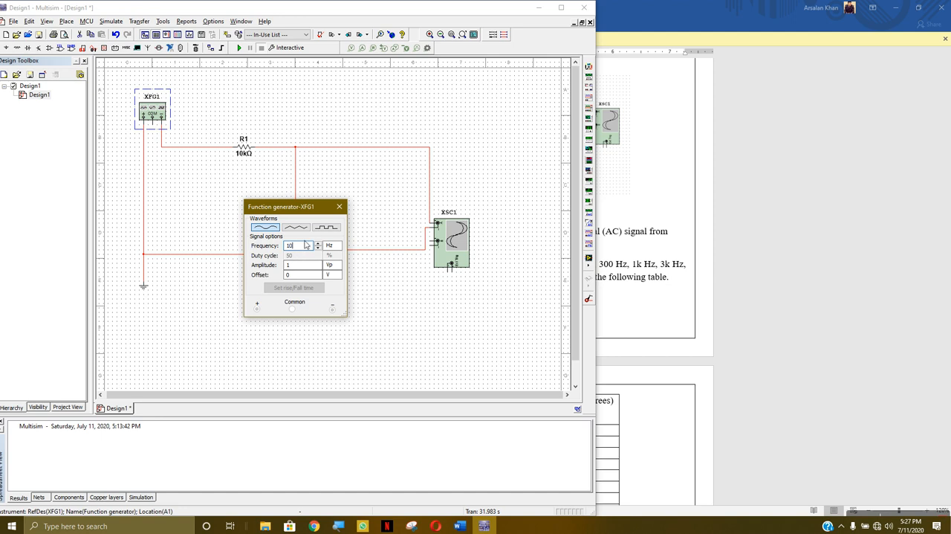
click(333, 246)
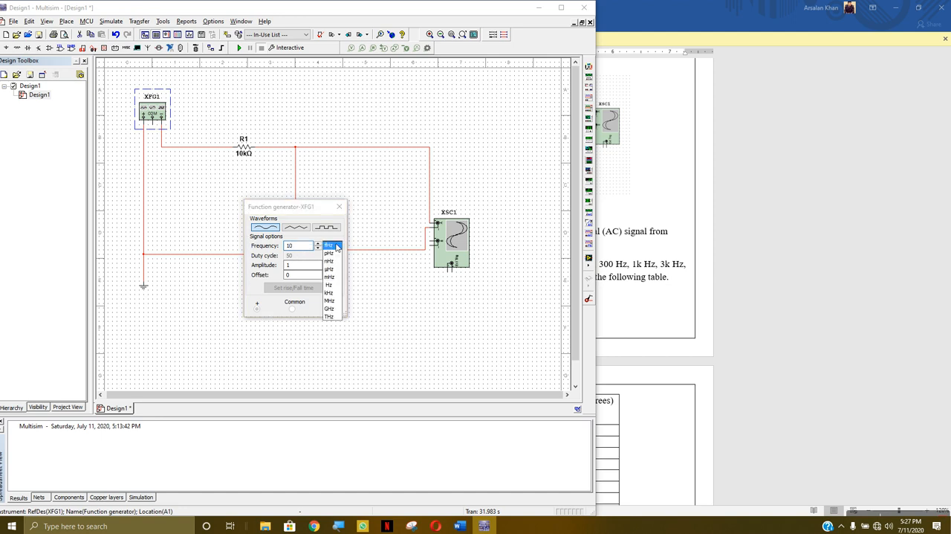
click(329, 293)
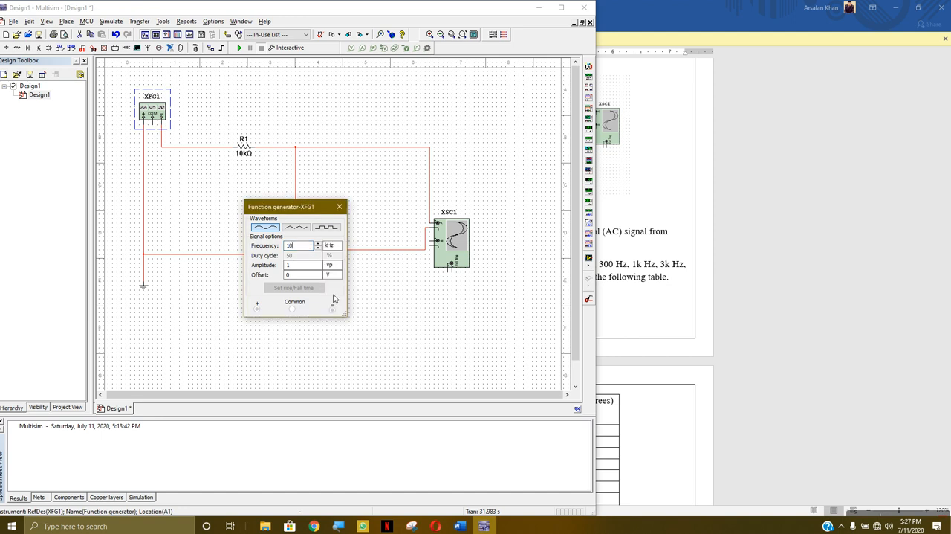
click(340, 206)
Run the simulation and view the oscilloscope output with a timebase of 100 ms/Div, ending with the simulation stopped
click(239, 47)
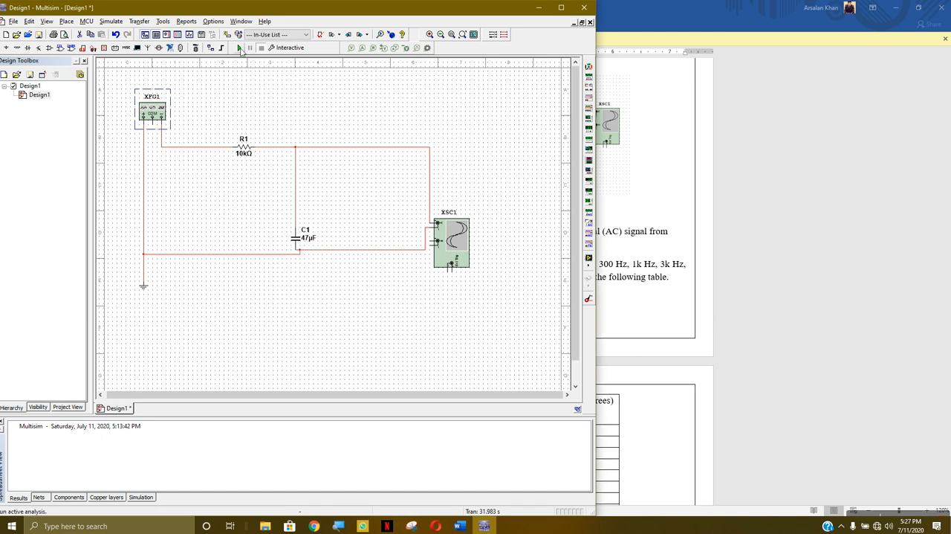
double_click(462, 237)
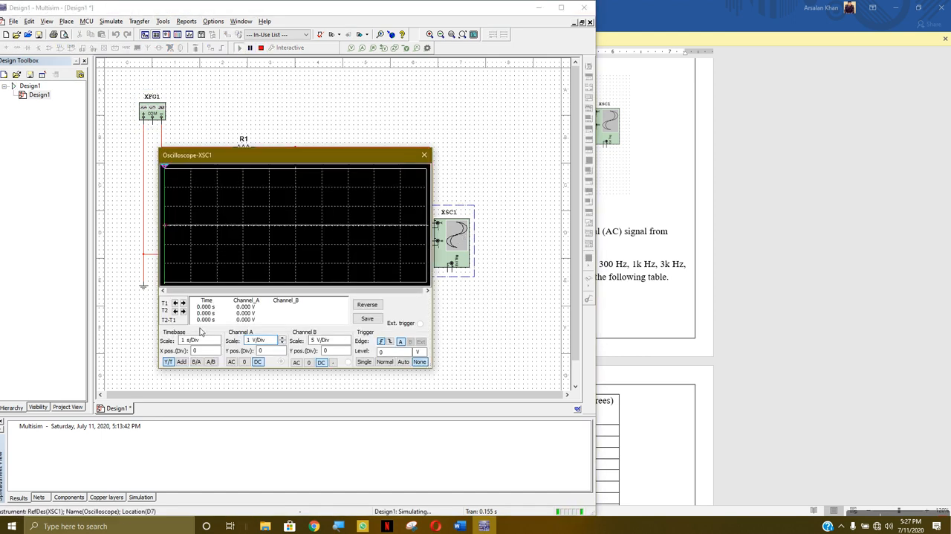
click(216, 342)
click(217, 343)
click(217, 343)
click(217, 343)
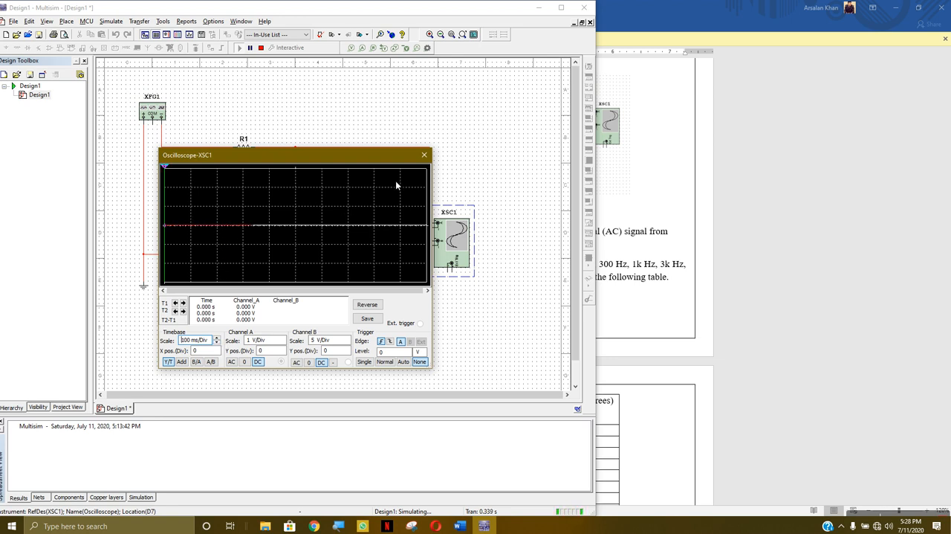
click(424, 155)
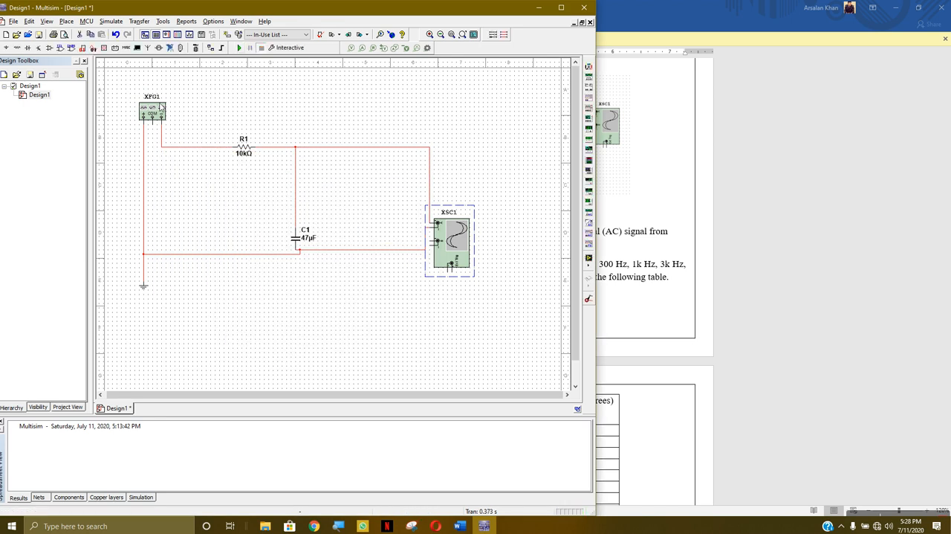
Set the function generator's frequency to 1 kHz and close its settings
double_click(153, 110)
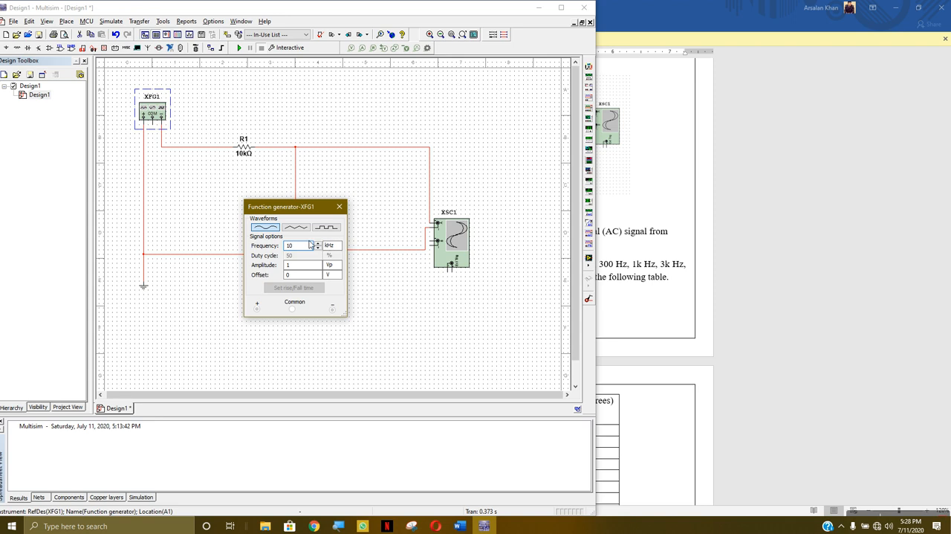
double_click(302, 244)
text(1)
click(339, 206)
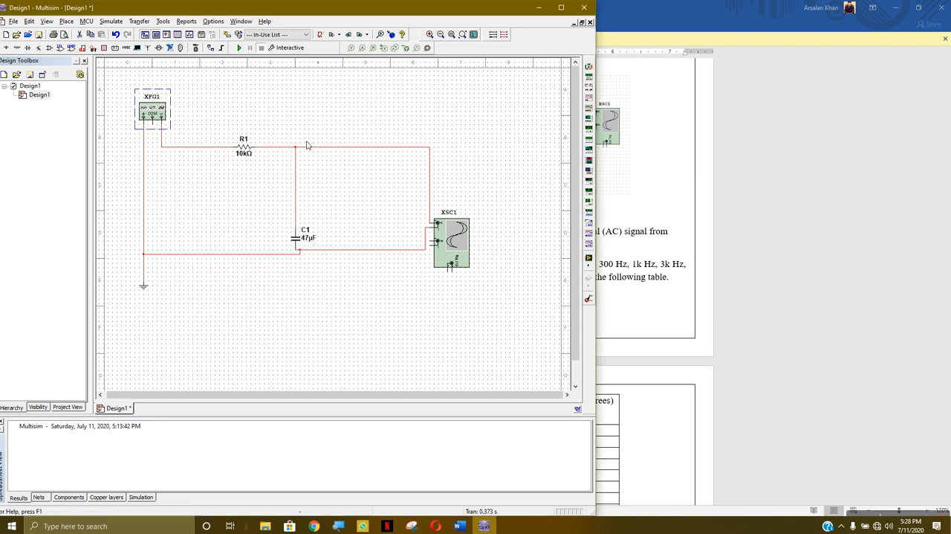
Run the simulation and view the oscilloscope output with channel A scaled to 50 mV/Div
click(241, 49)
double_click(448, 240)
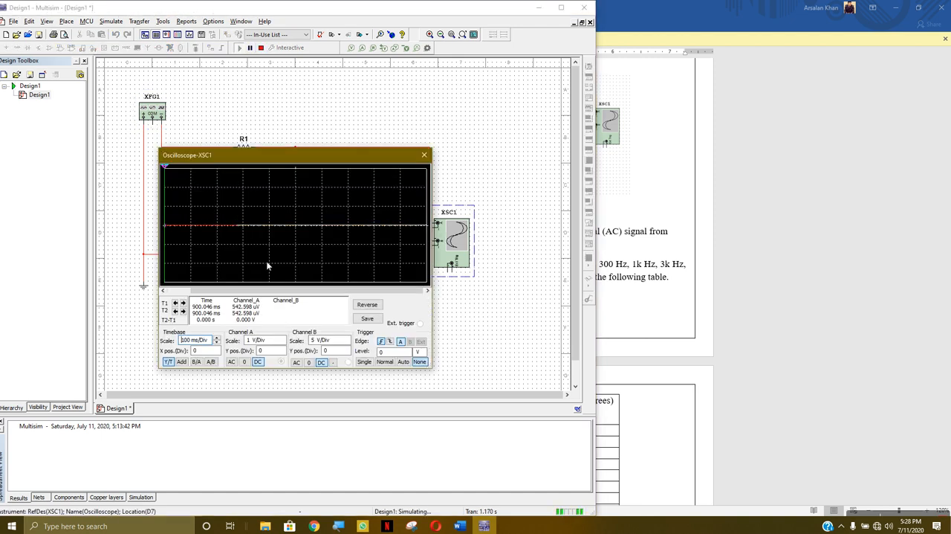
click(262, 340)
click(283, 342)
click(283, 342)
click(283, 343)
click(283, 343)
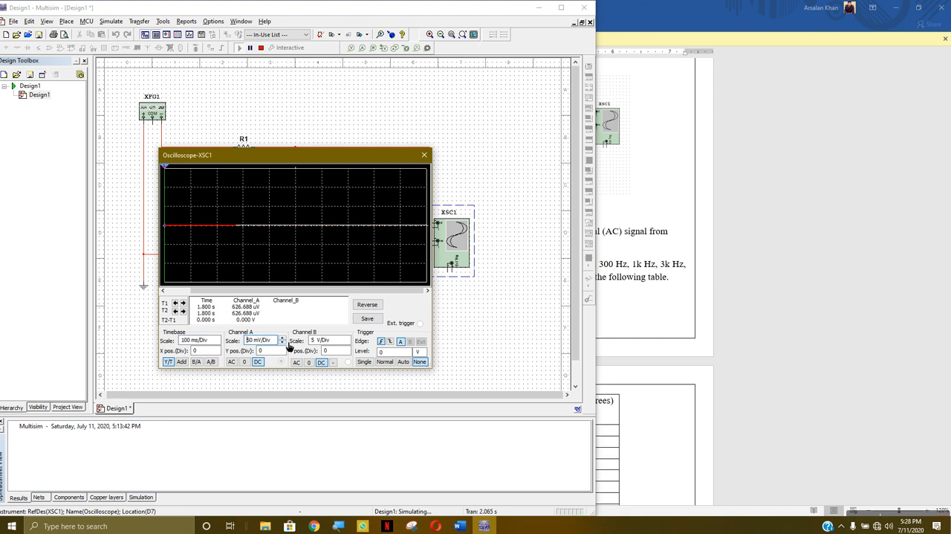
click(424, 155)
Set the function generator's frequency to 300 Hz, stop the running simulation and recheck the generator's settings
double_click(152, 113)
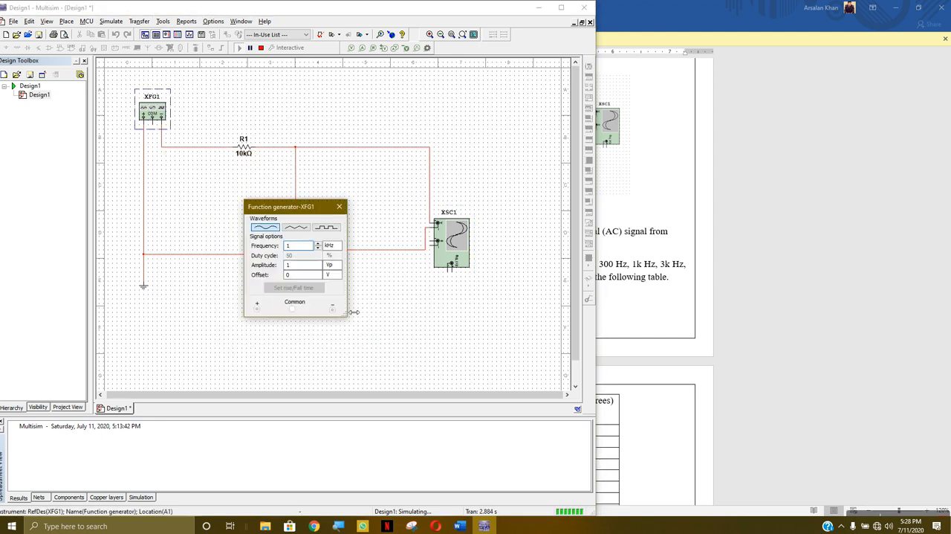
double_click(300, 246)
text(300)
click(340, 247)
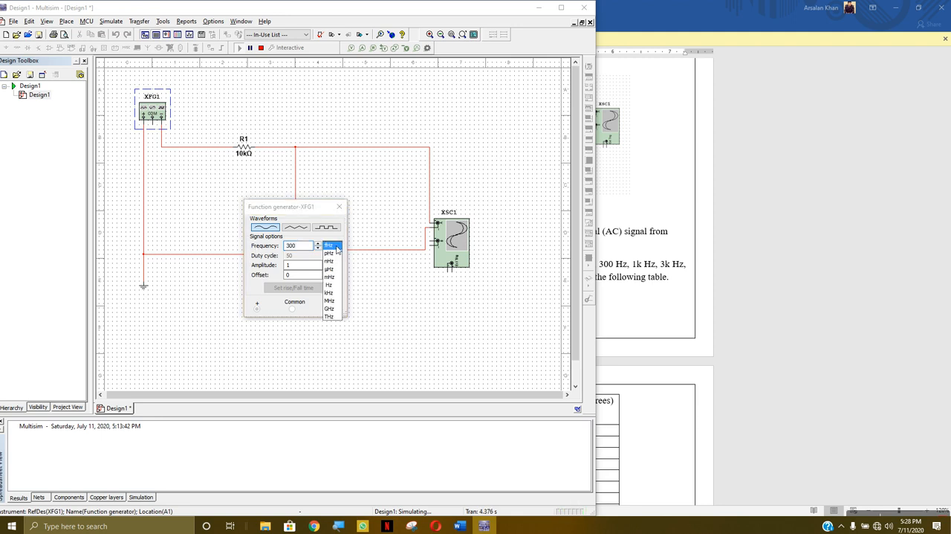
click(329, 285)
click(340, 205)
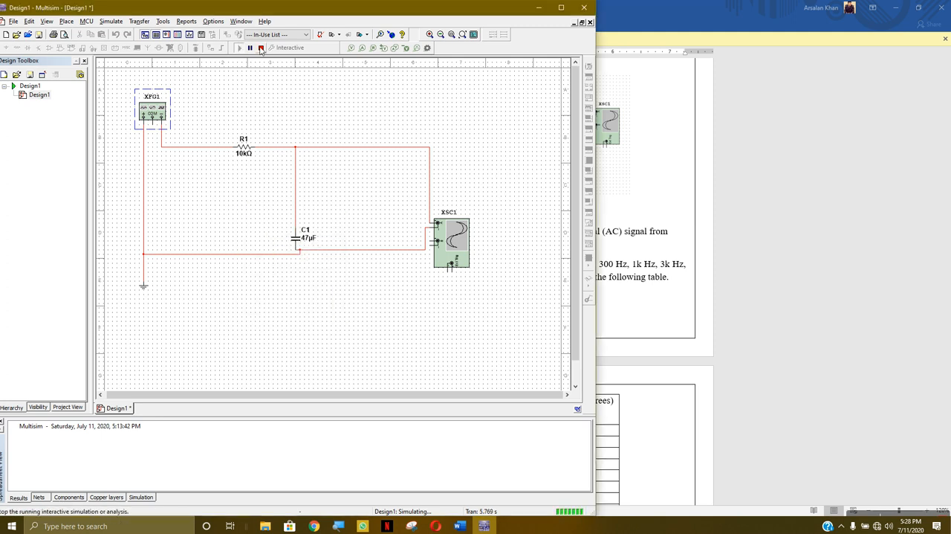
click(261, 47)
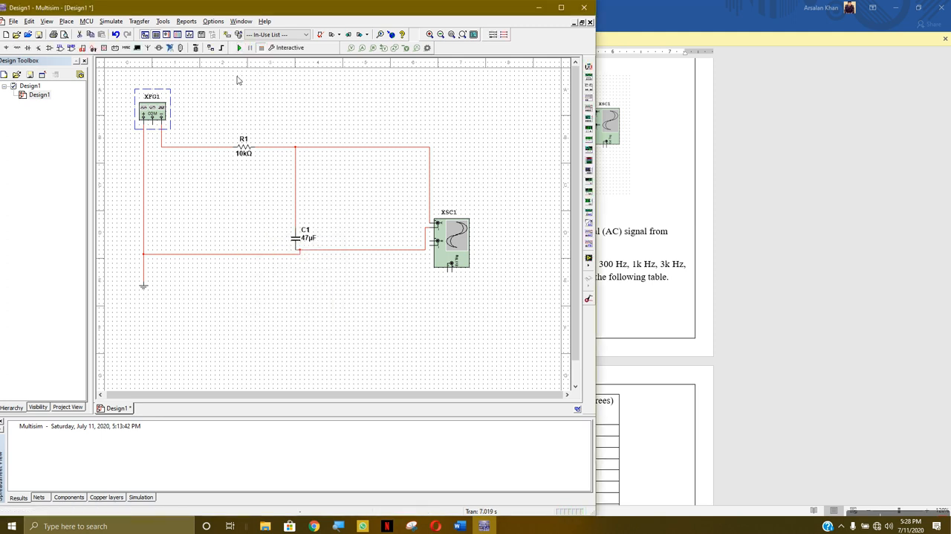
double_click(155, 117)
click(339, 206)
Restart the simulation and set the oscilloscope's channel A scale to 2 mV/Div
click(239, 48)
double_click(453, 240)
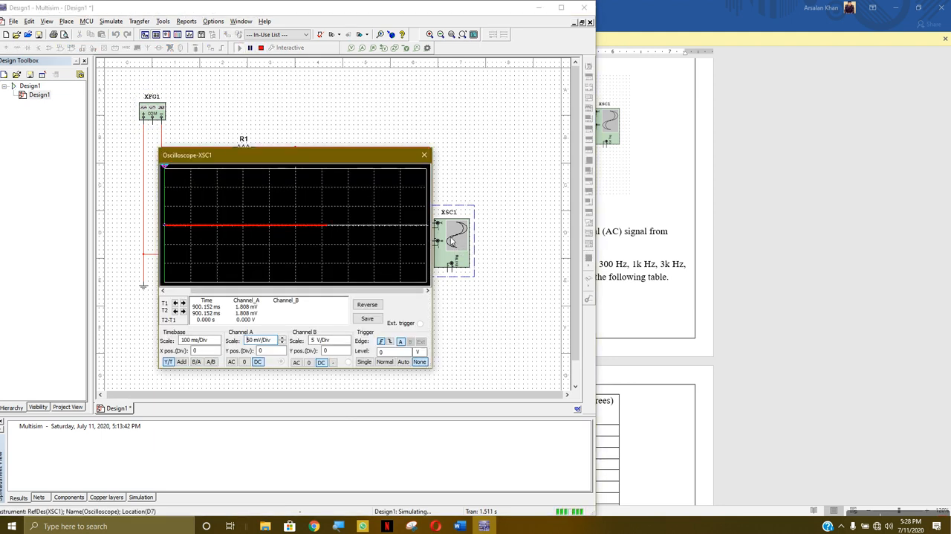
click(282, 338)
click(283, 343)
click(283, 343)
click(283, 342)
click(283, 343)
click(283, 342)
click(283, 343)
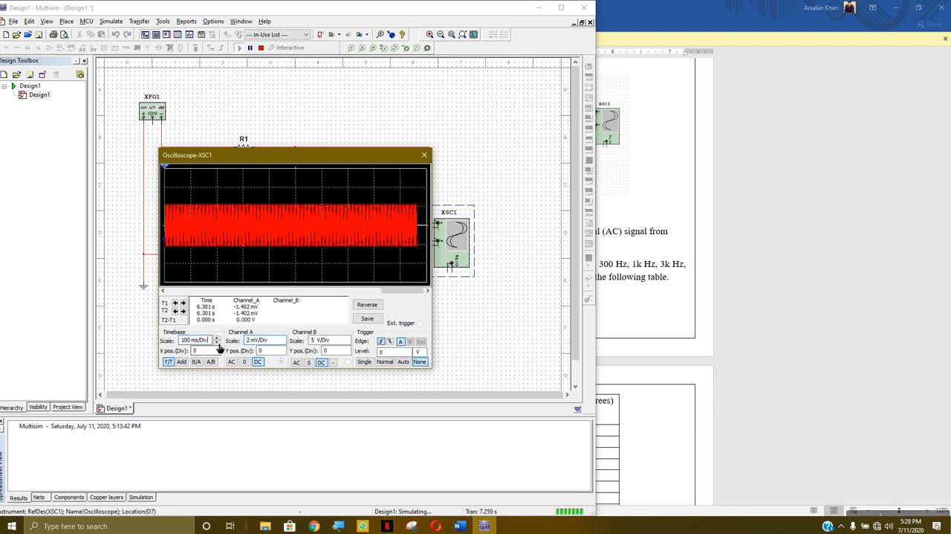
Inspect the 300 Hz output at oscilloscope timebases of 1 s/Div, 10 ms/Div and finally 5 s/Div
click(218, 338)
click(218, 338)
click(218, 338)
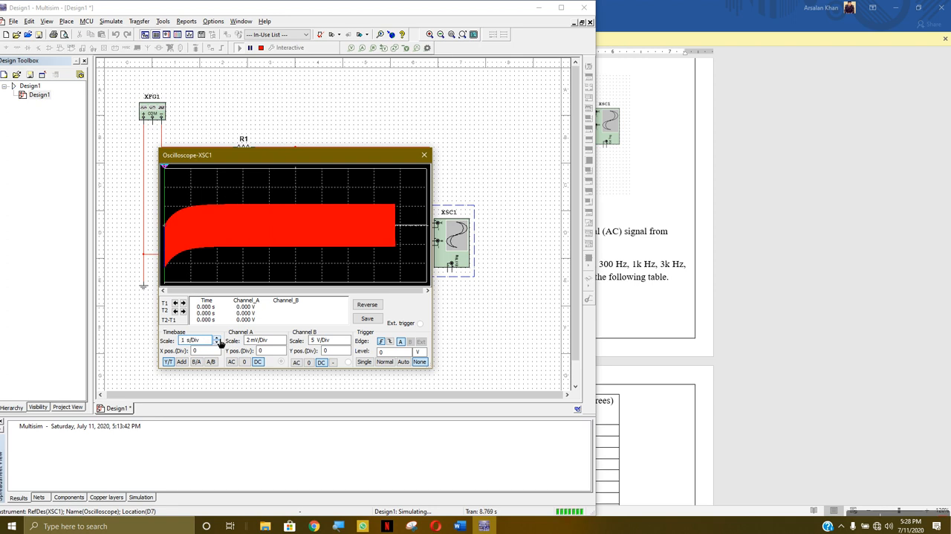
click(218, 343)
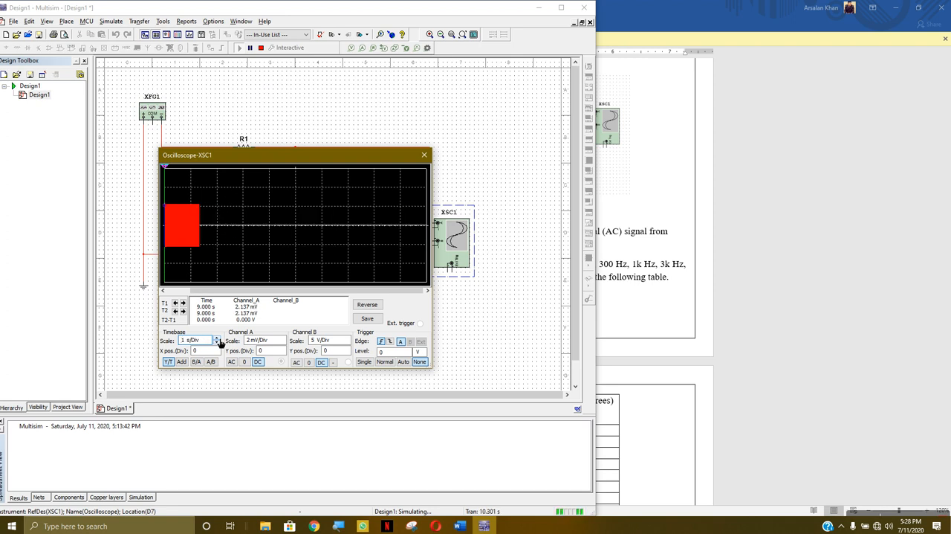
click(217, 342)
click(218, 342)
click(218, 342)
click(217, 342)
click(218, 343)
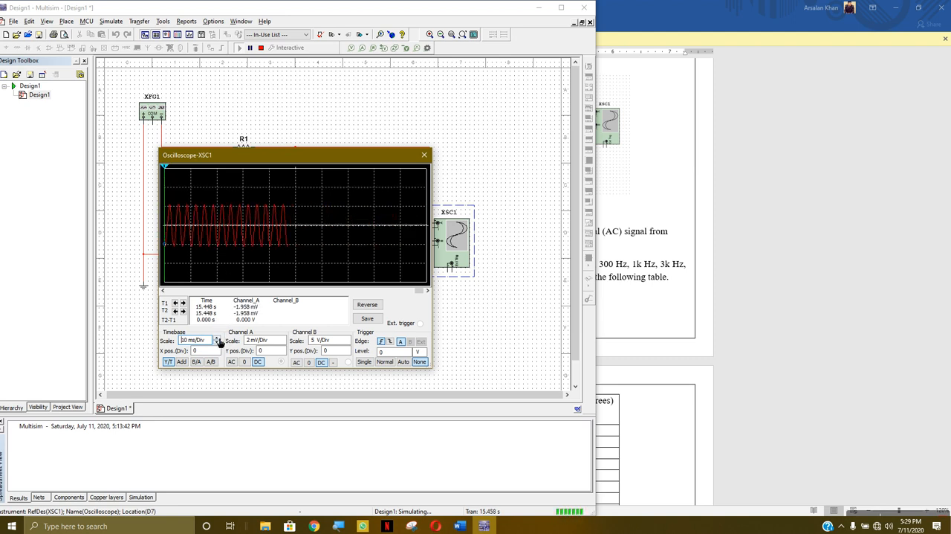
click(217, 338)
click(218, 337)
click(218, 337)
click(218, 338)
click(218, 337)
click(217, 337)
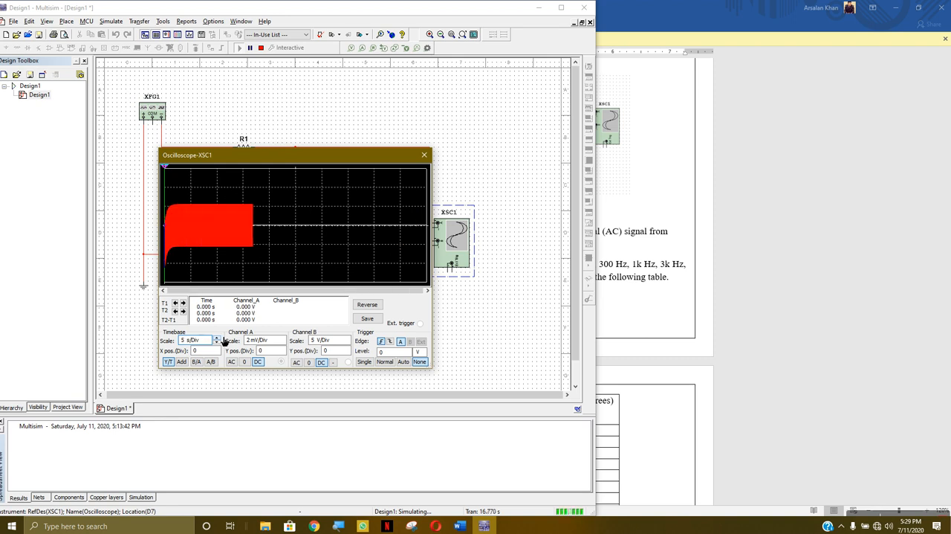
Set the oscilloscope's channel A scale to 5 mV/Div, then close the oscilloscope and stop the simulation
click(219, 338)
click(217, 341)
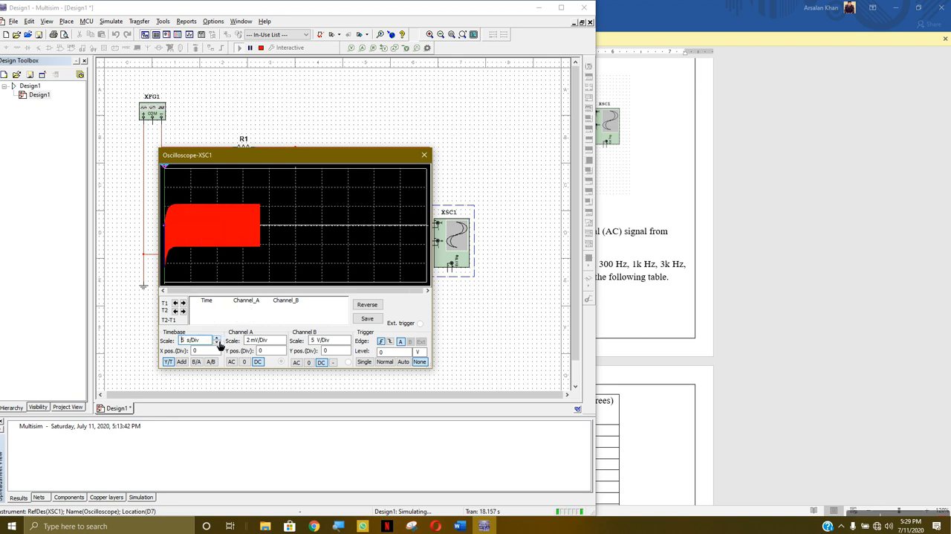
click(282, 342)
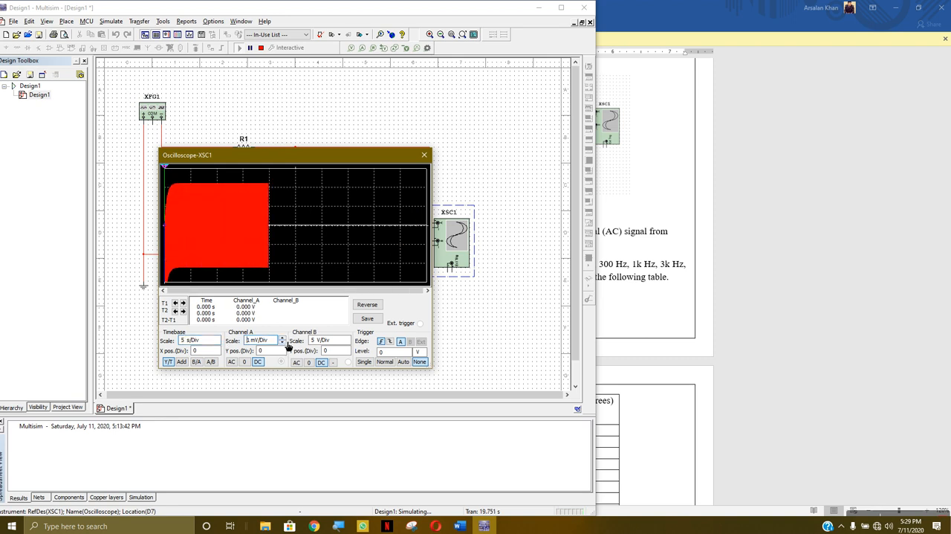
click(283, 337)
click(282, 338)
click(283, 338)
click(283, 337)
click(282, 337)
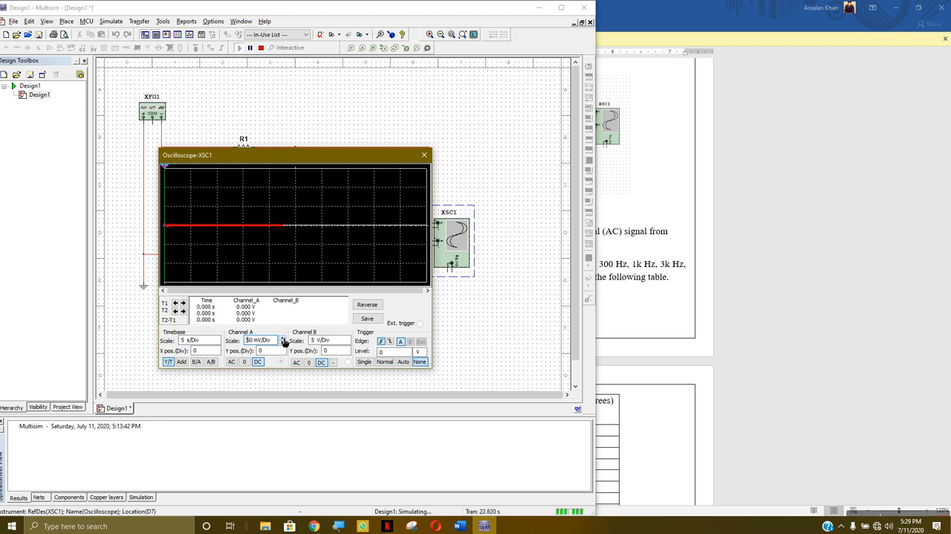
click(283, 342)
click(283, 342)
click(283, 343)
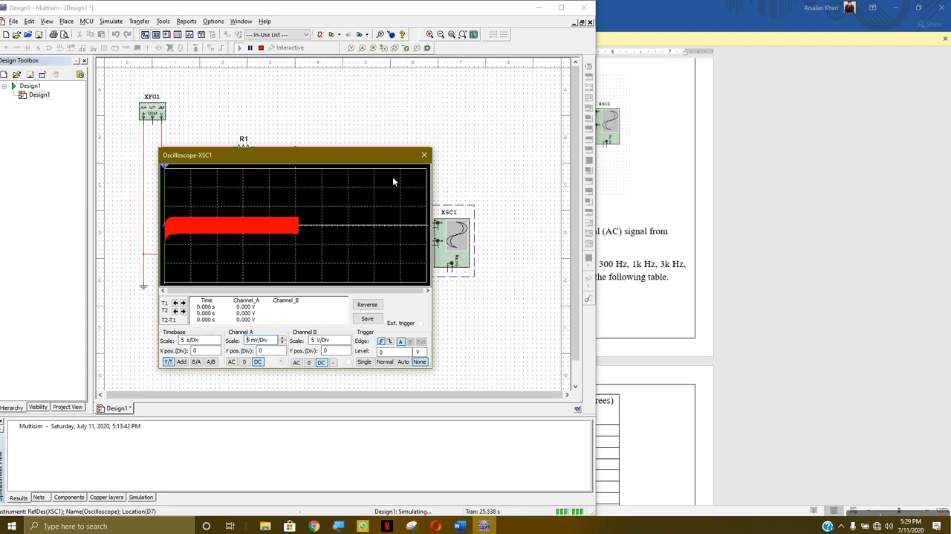
click(424, 155)
click(262, 46)
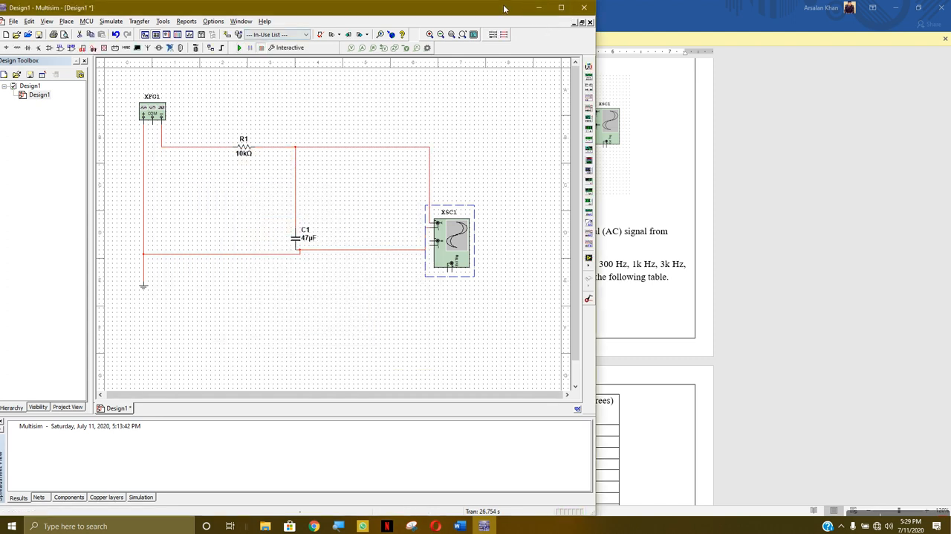
Switch to the Word lab sheet, read step 4's AC analysis parameter table and restore its window to a smaller size beside the schematic
click(802, 38)
scroll(457, 178, down, 8)
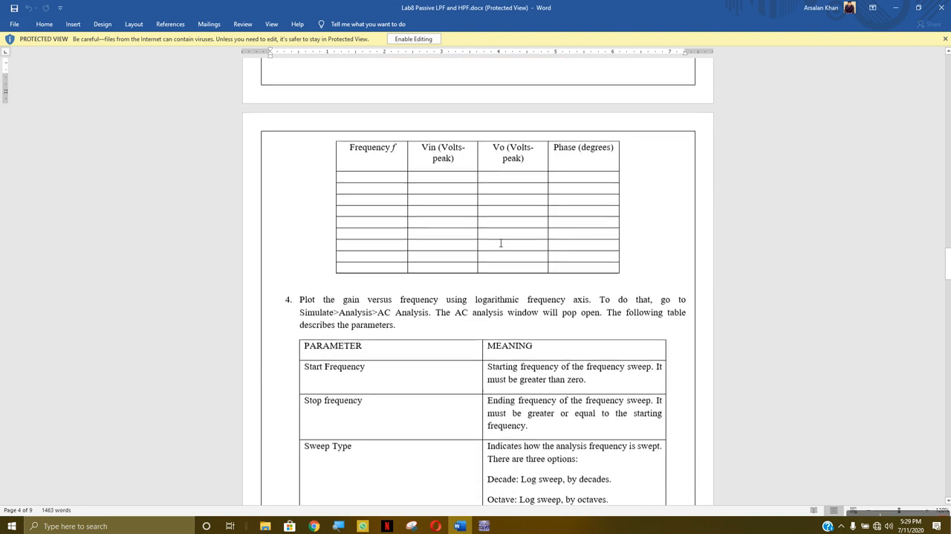
scroll(376, 278, down, 4)
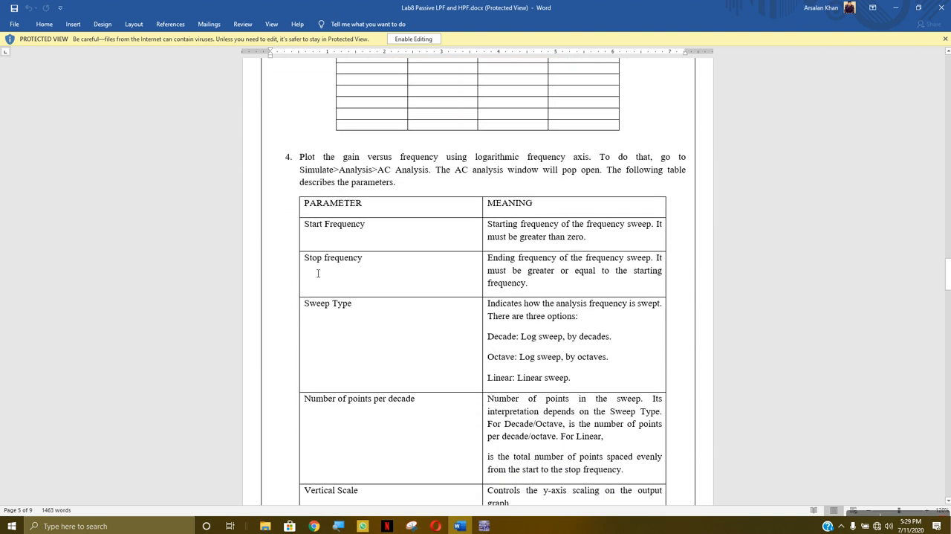
scroll(326, 274, down, 2)
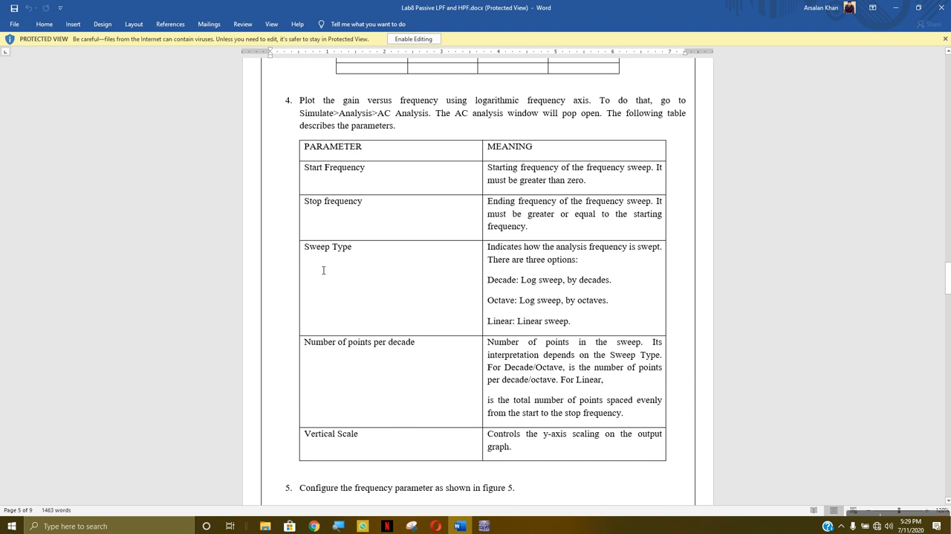
scroll(430, 277, up, 15)
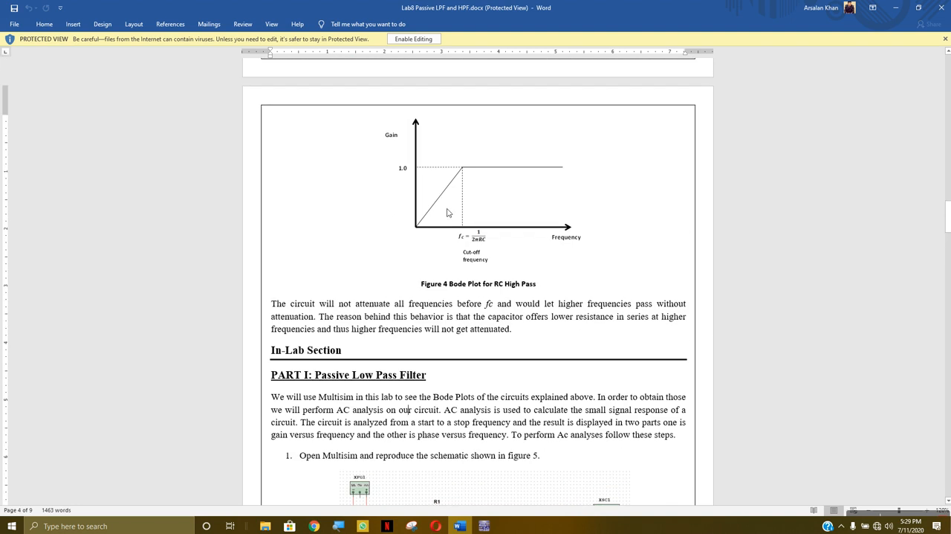
scroll(463, 235, down, 15)
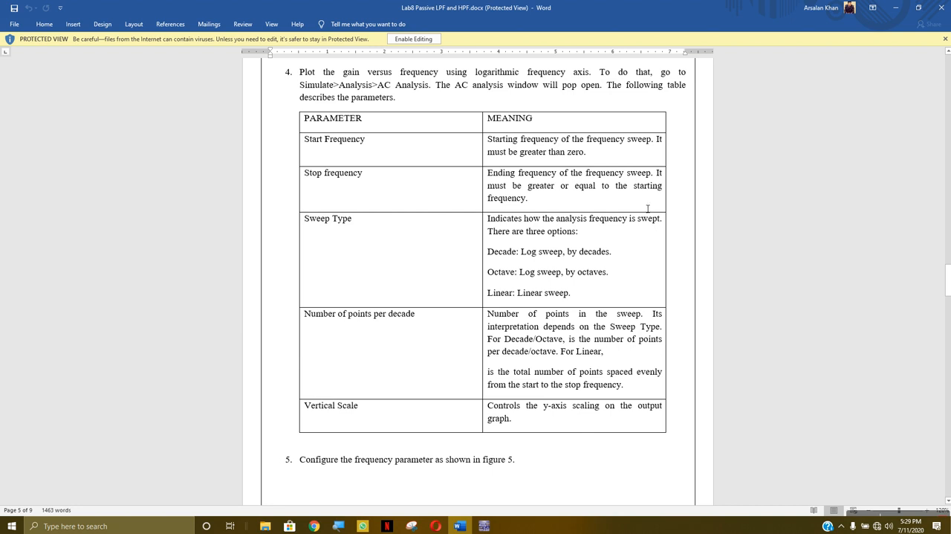
click(919, 8)
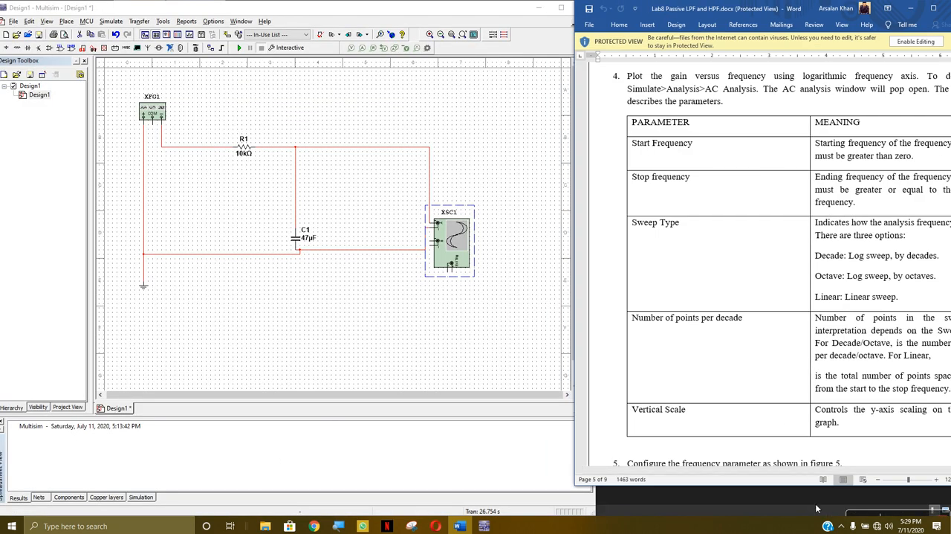
drag(856, 471, 882, 472)
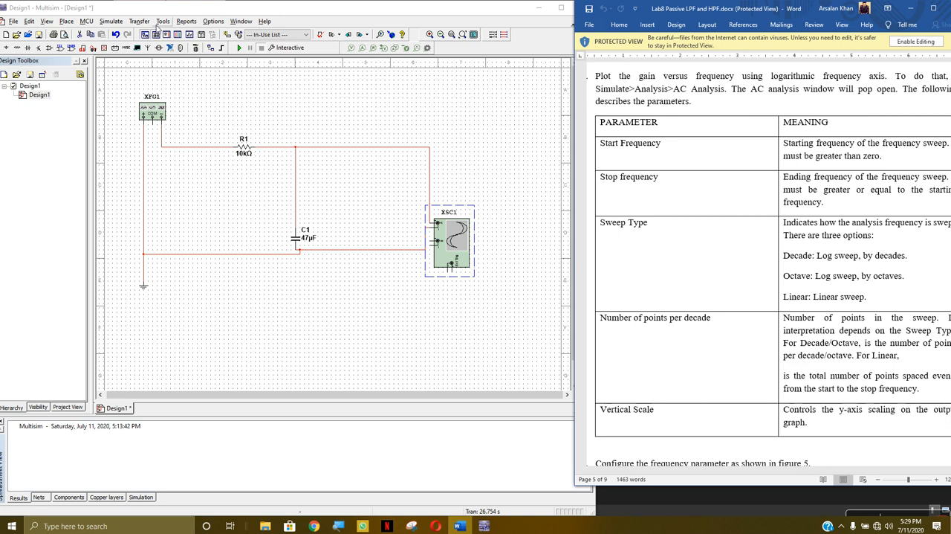
Open the Analyses and Simulation settings and select AC Sweep as the active analysis
click(110, 22)
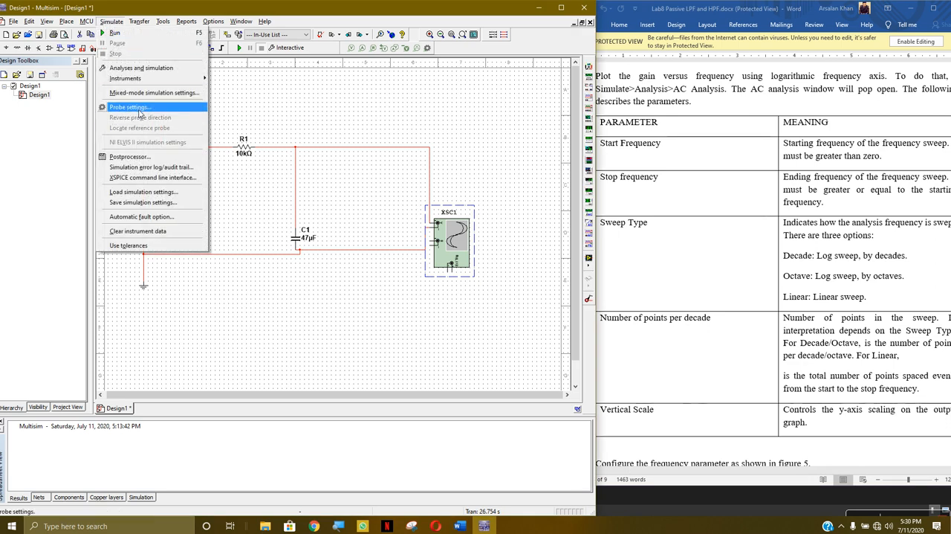
click(147, 69)
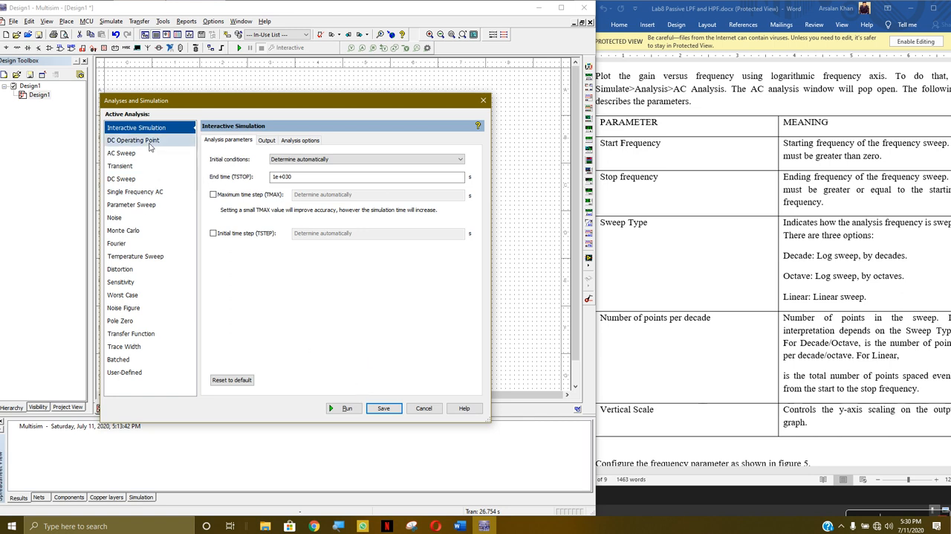
click(289, 143)
click(235, 142)
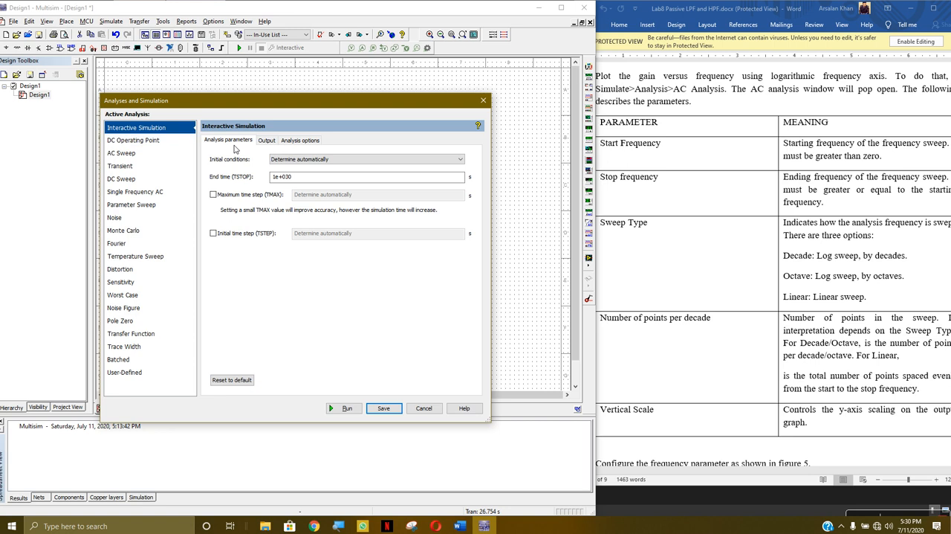
click(132, 153)
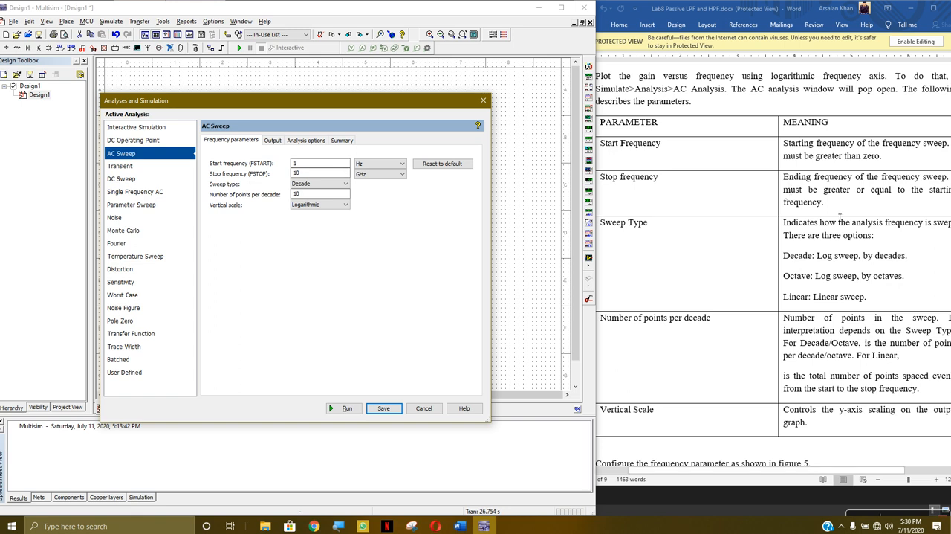
Switch the lab sheet to Web Layout and review the AC analysis parameter table in step 4
mouse_move(861, 471)
mouse_down()
mouse_move(894, 476)
mouse_move(843, 481)
mouse_move(873, 480)
mouse_up()
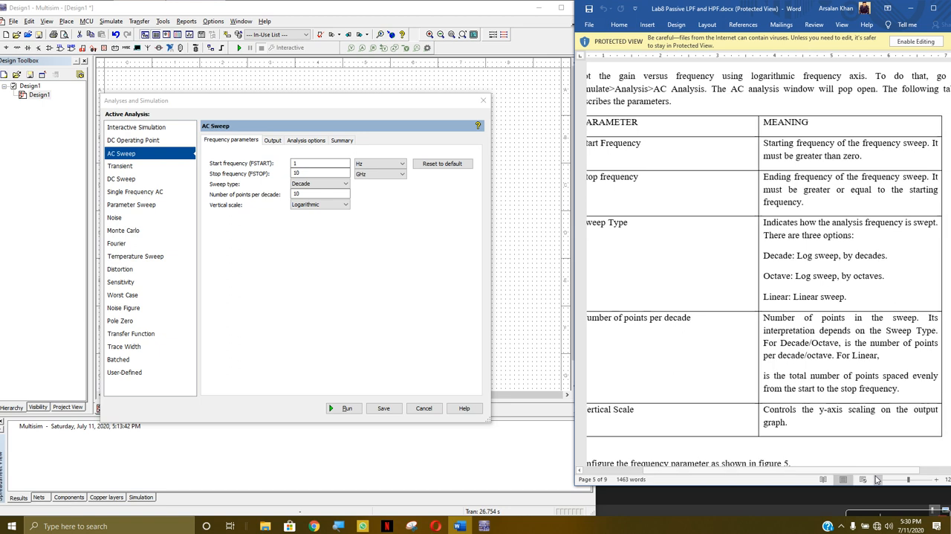
click(865, 480)
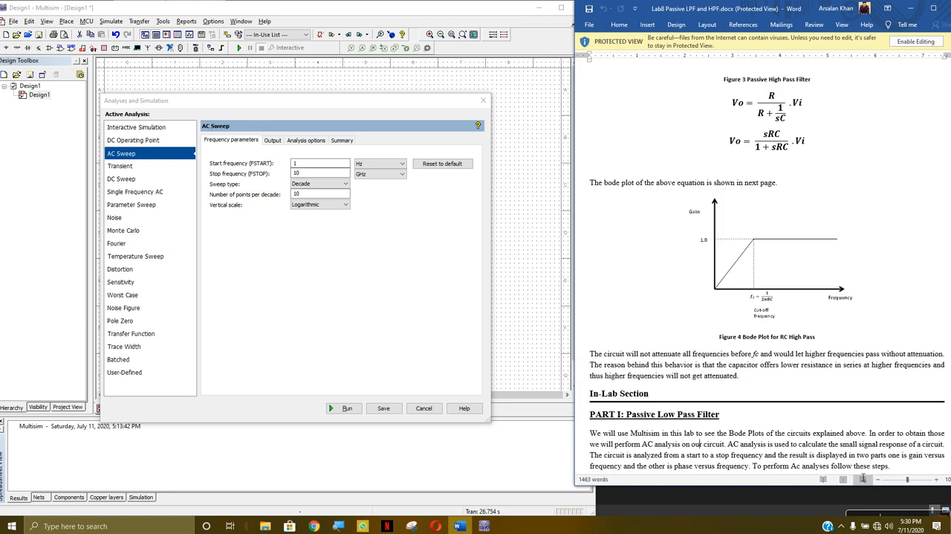
scroll(851, 349, down, 15)
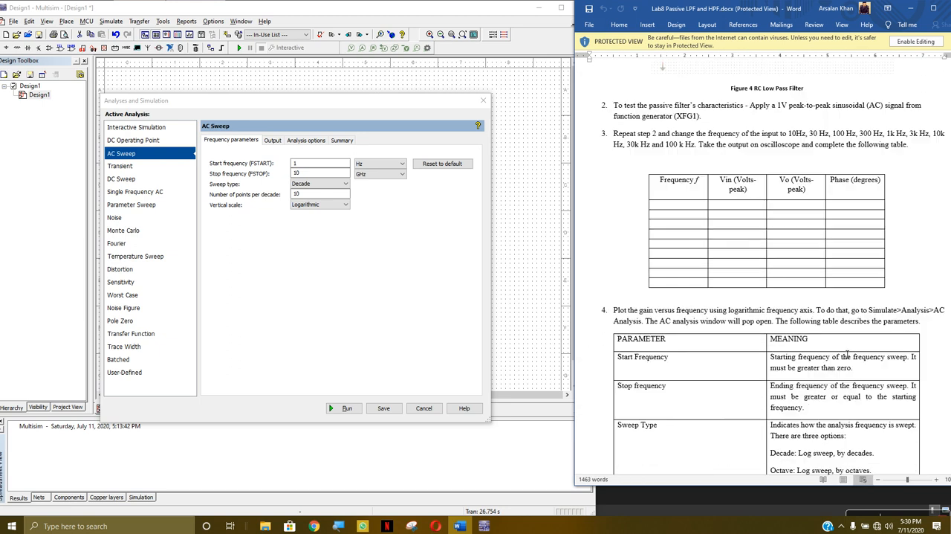
scroll(851, 349, down, 4)
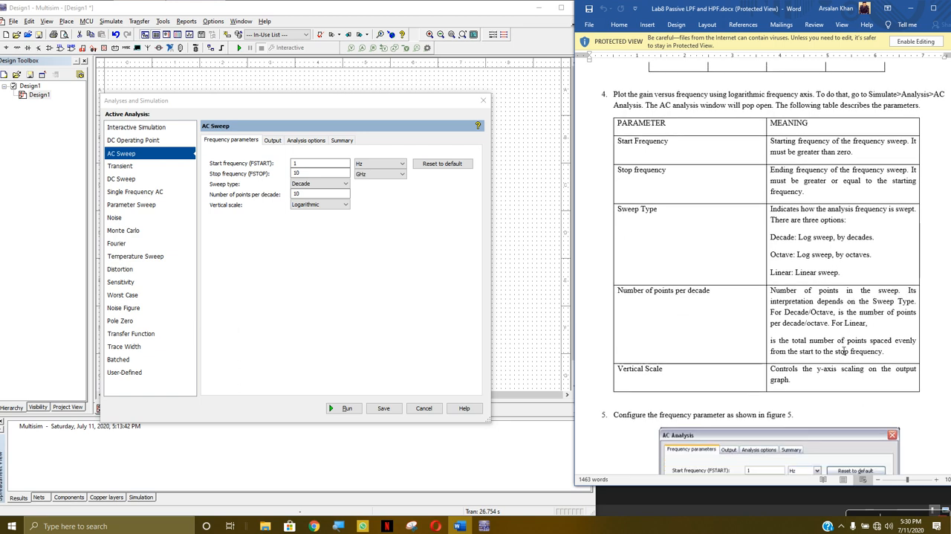
scroll(832, 343, up, 5)
scroll(808, 323, down, 5)
Match the AC Sweep's frequency parameters to Figure 5, changing the stop frequency unit to kHz and the vertical scale to Decibel
click(271, 175)
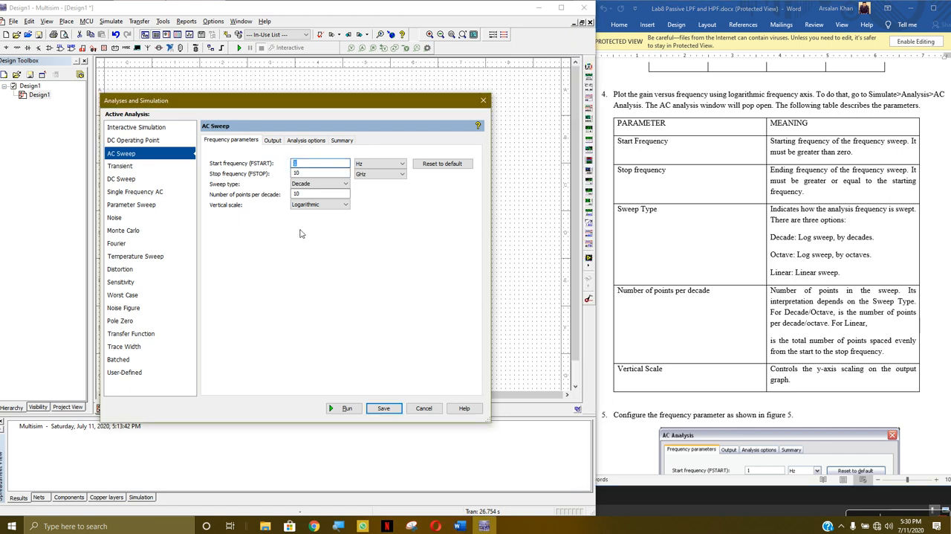
click(302, 173)
click(293, 185)
scroll(857, 259, down, 1)
scroll(856, 259, down, 8)
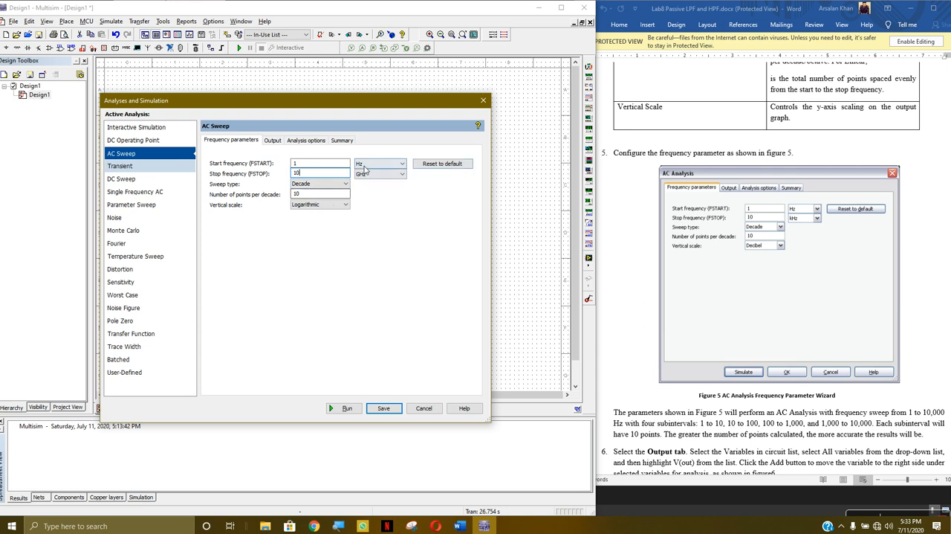
click(395, 173)
click(379, 189)
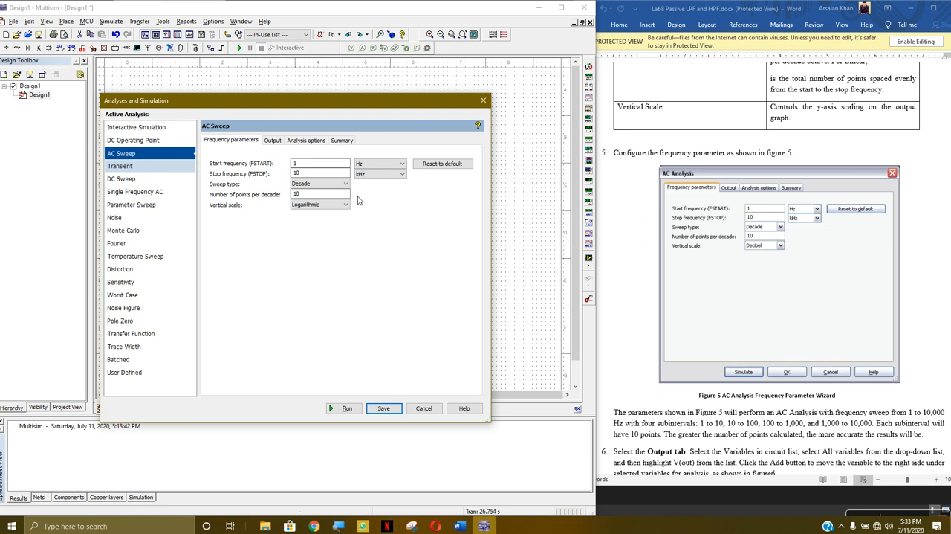
click(344, 206)
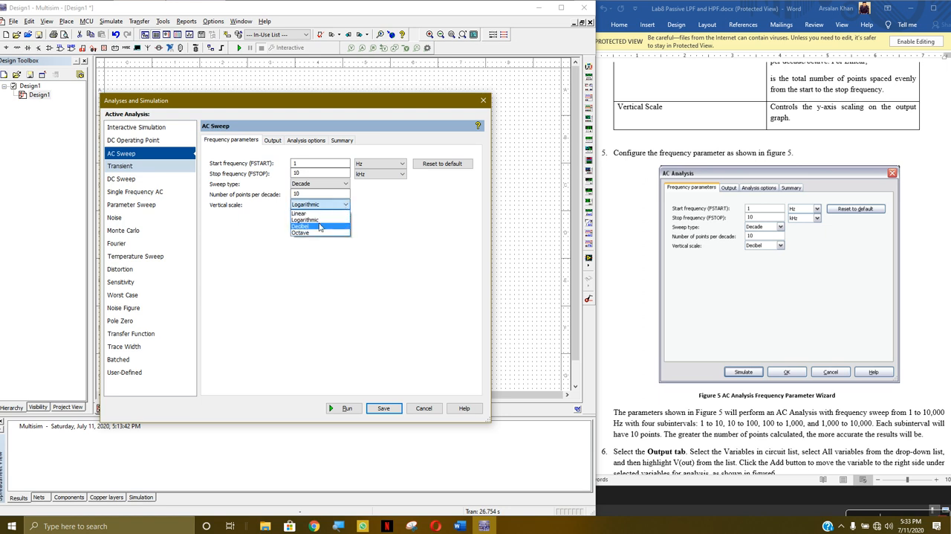
click(320, 226)
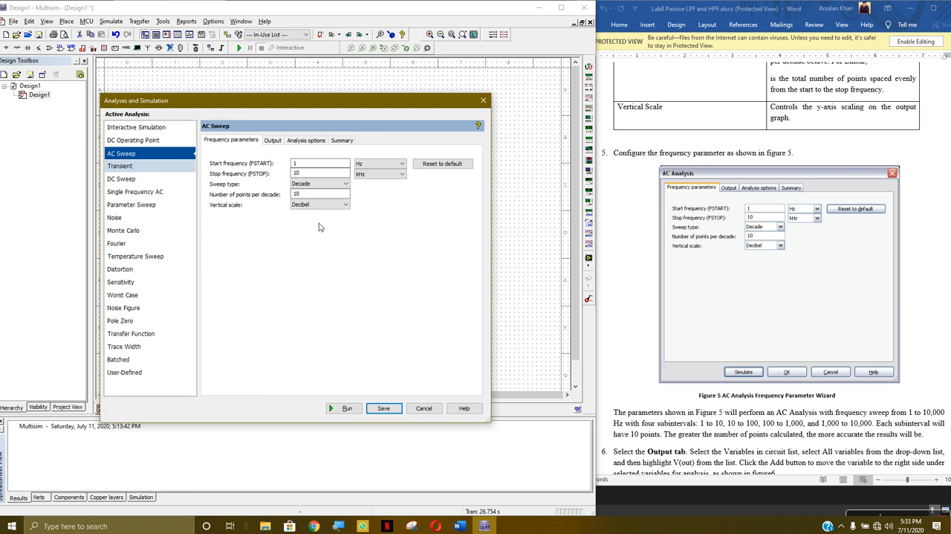
Add V(2) to the AC Sweep's selected output variables, following Figure 6 in the lab sheet
click(266, 143)
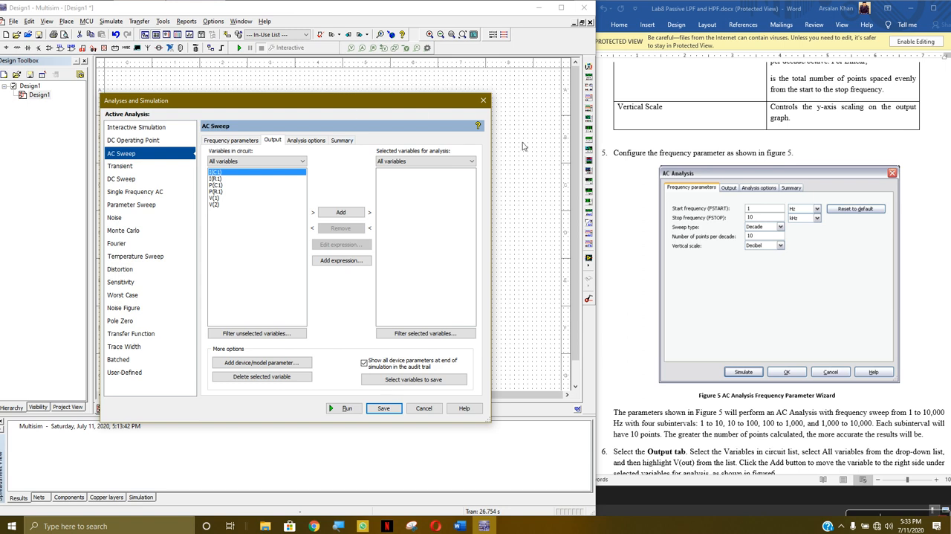
drag(398, 104, 407, 73)
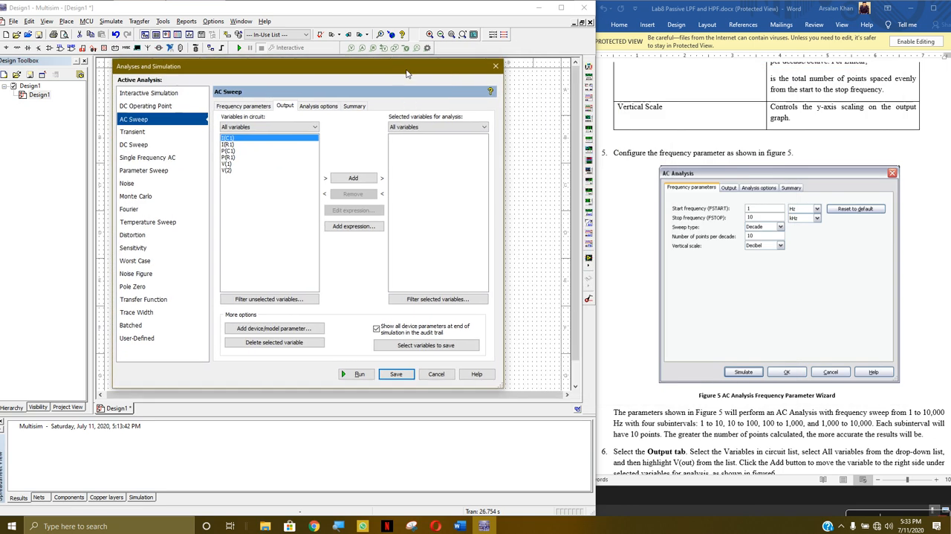
scroll(791, 275, down, 5)
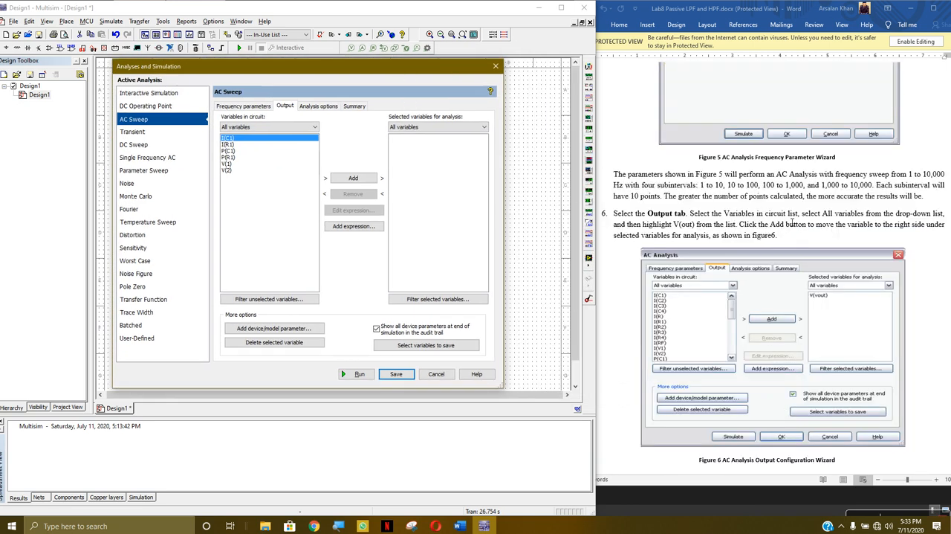
mouse_move(303, 68)
mouse_down()
mouse_move(336, 187)
mouse_move(322, 319)
mouse_move(321, 74)
mouse_move(312, 70)
mouse_up()
click(235, 173)
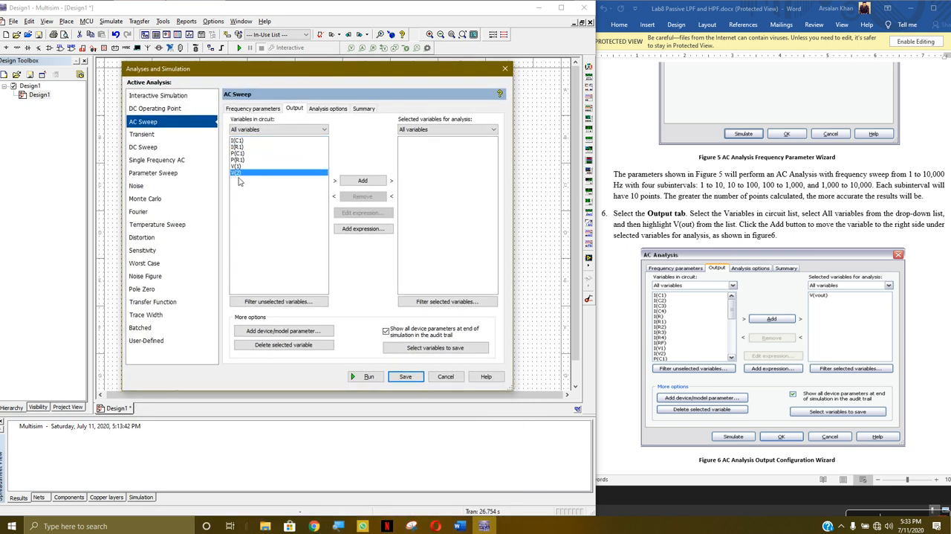
click(364, 182)
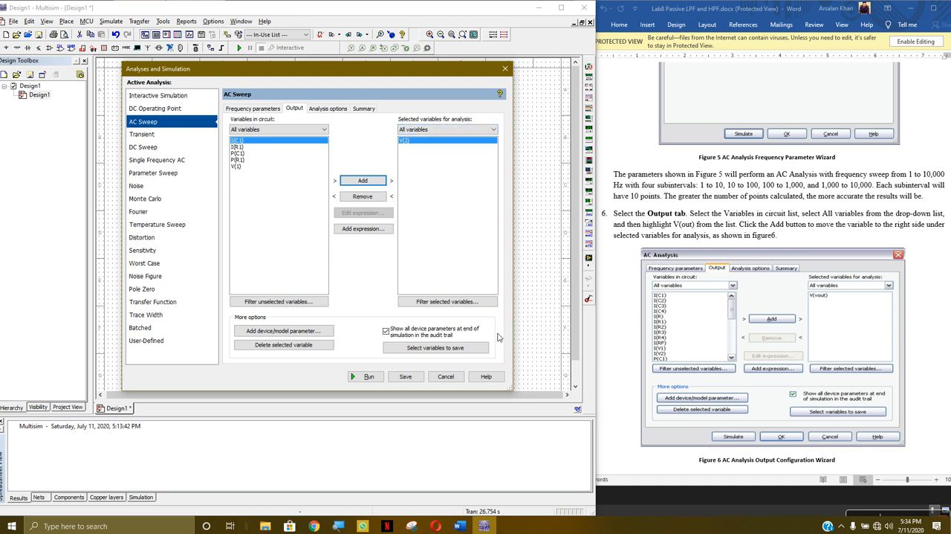
Run the AC Sweep and resize the Grapher View to inspect the magnitude and phase plots of V(2)
scroll(761, 307, down, 5)
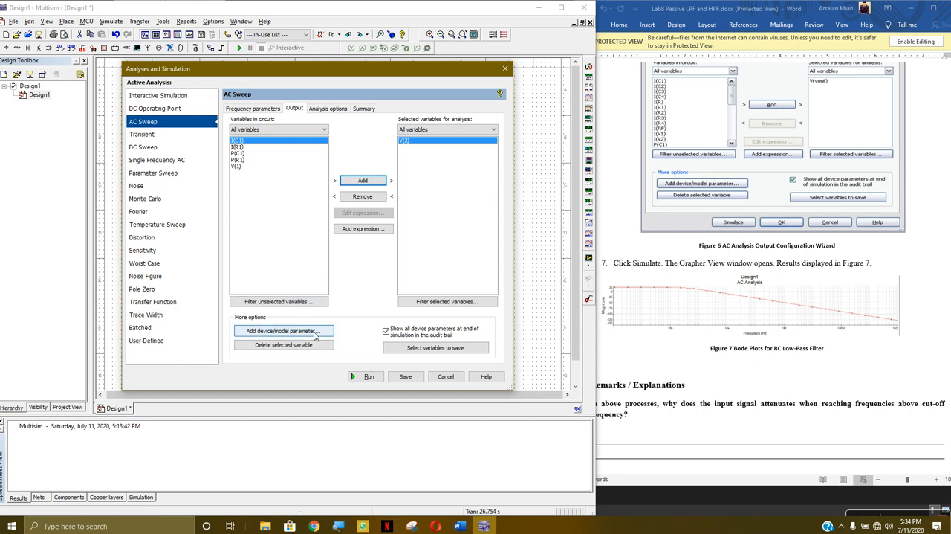
click(364, 377)
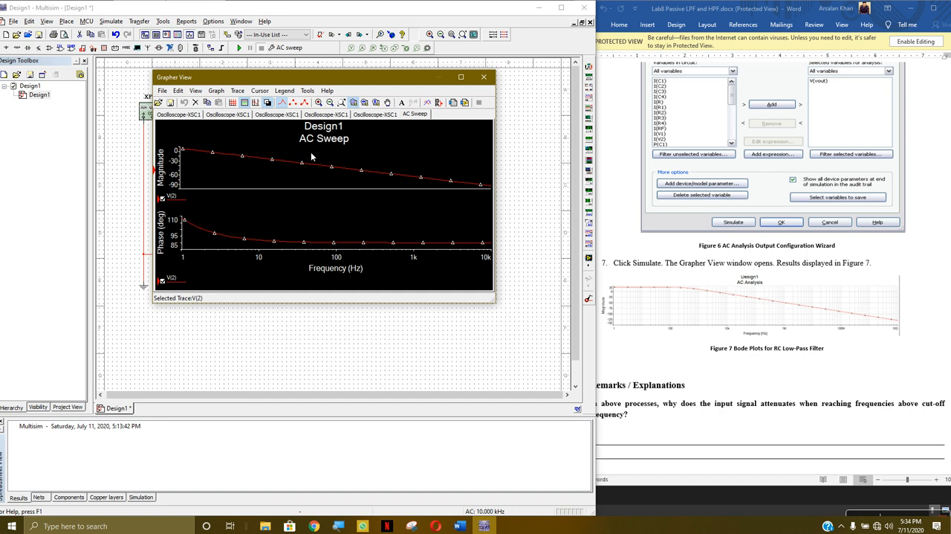
click(274, 261)
mouse_move(497, 297)
mouse_down()
mouse_move(513, 320)
mouse_move(654, 371)
mouse_move(842, 422)
mouse_move(866, 417)
mouse_move(457, 397)
mouse_move(744, 394)
mouse_move(466, 388)
mouse_up()
click(282, 247)
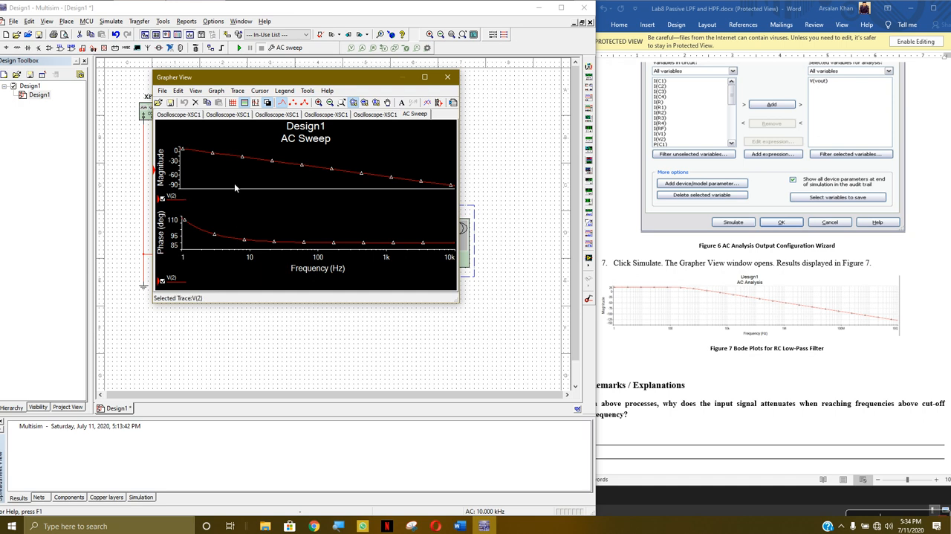
Close the Grapher View and recheck the AC analysis output and frequency settings in the lab sheet's Figures 6 and 5
click(448, 76)
click(355, 306)
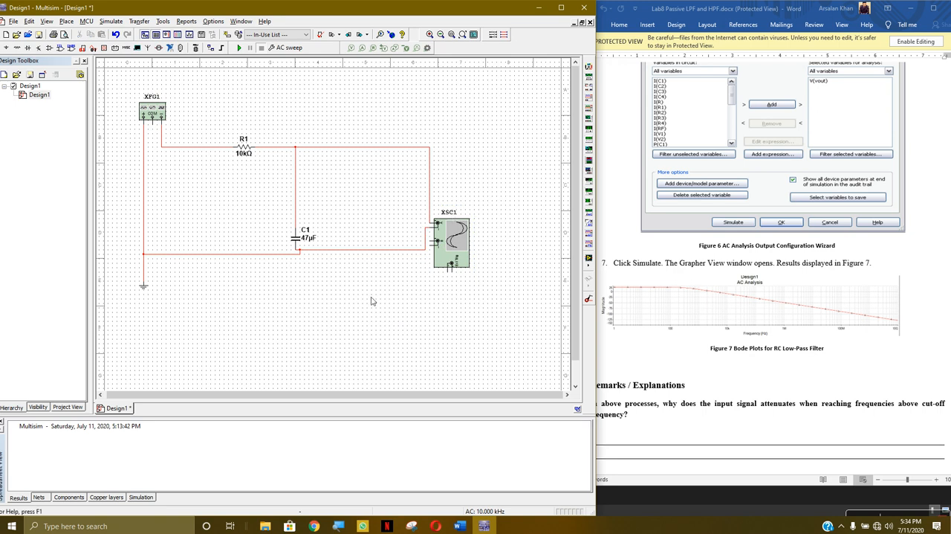
scroll(716, 318, up, 4)
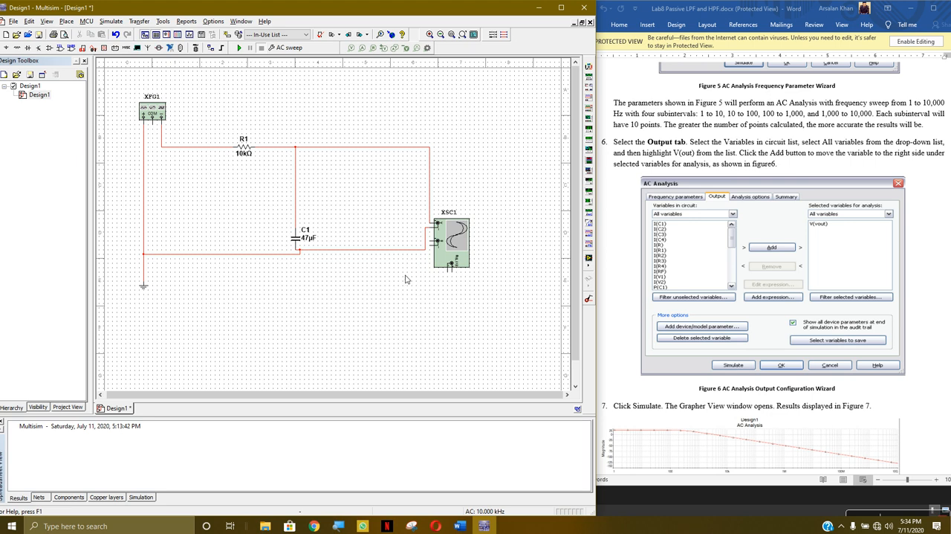
scroll(677, 319, up, 8)
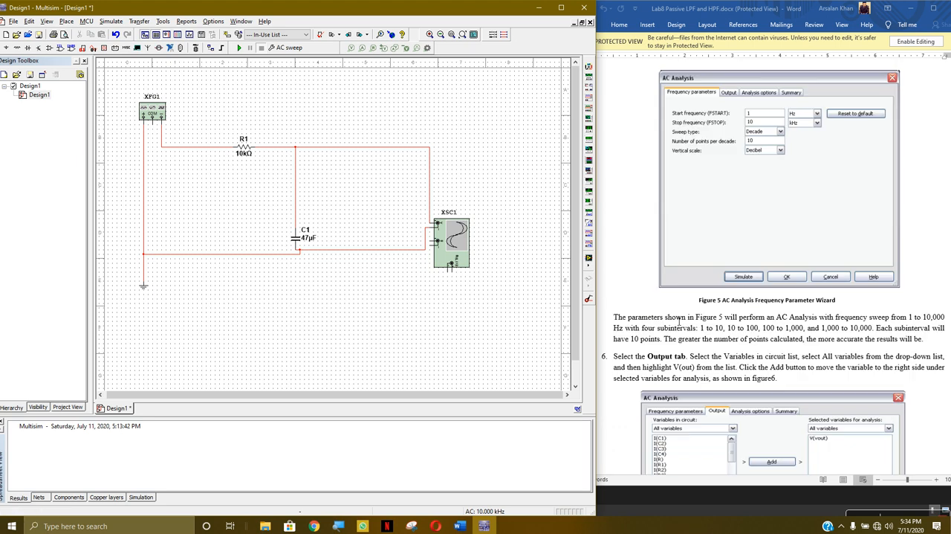
Compare the AC Sweep's frequency parameters and output variables with the lab sheet's Figure 6, and review the Bode plot in Figure 7
scroll(666, 332, down, 4)
scroll(667, 331, down, 3)
scroll(530, 269, down, 2)
scroll(531, 286, up, 2)
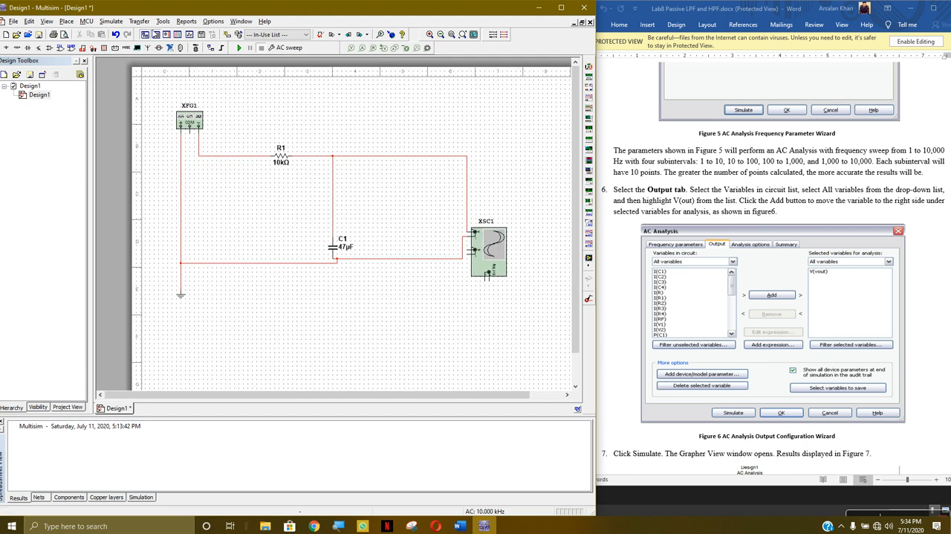
click(111, 21)
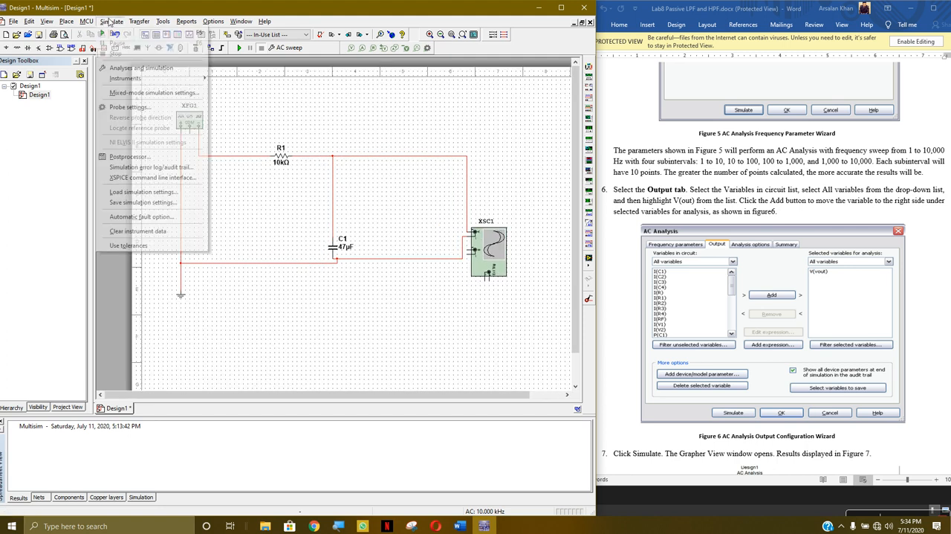
click(141, 67)
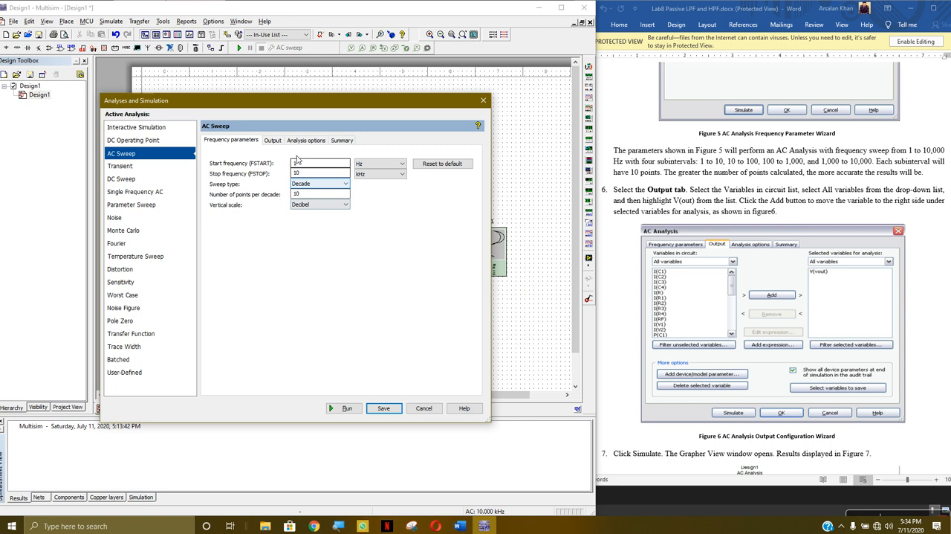
click(274, 140)
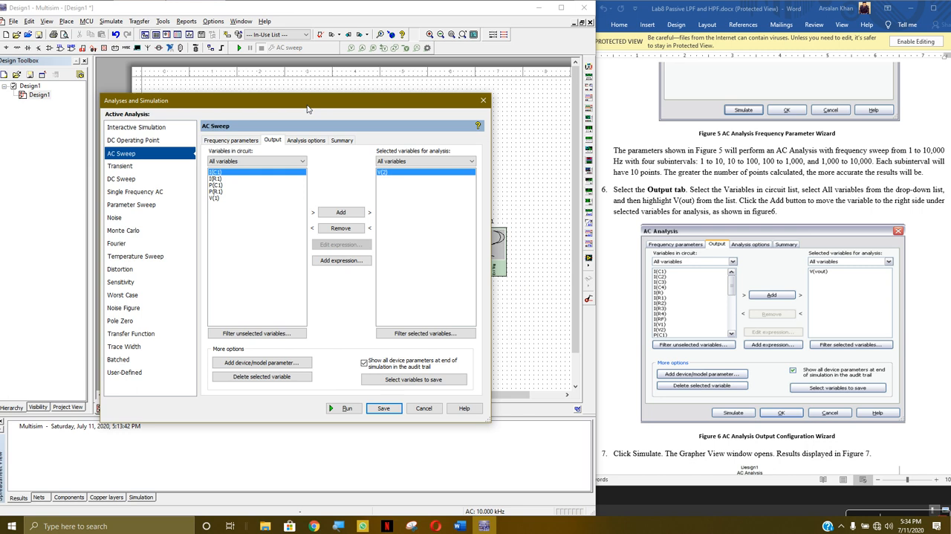
drag(309, 104, 686, 121)
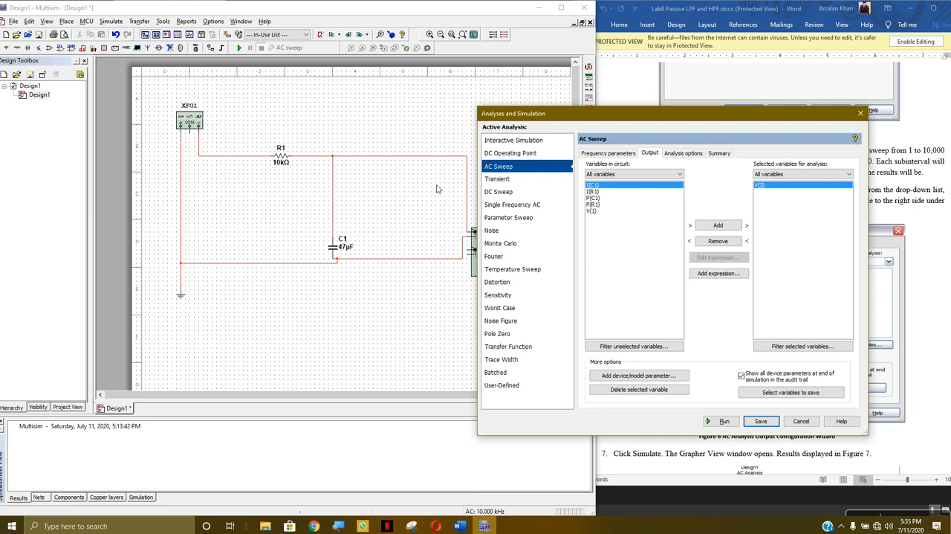
drag(708, 118, 414, 41)
scroll(810, 281, down, 8)
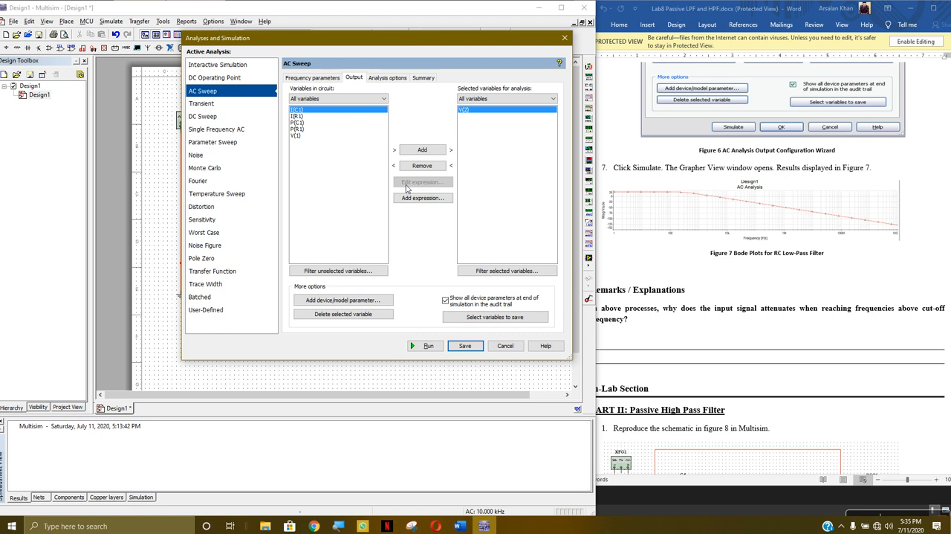
Review the Single Frequency AC, Parameter Sweep, DC Sweep, Transient, DC Operating Point and Interactive Simulation settings, and return to AC Sweep
click(233, 134)
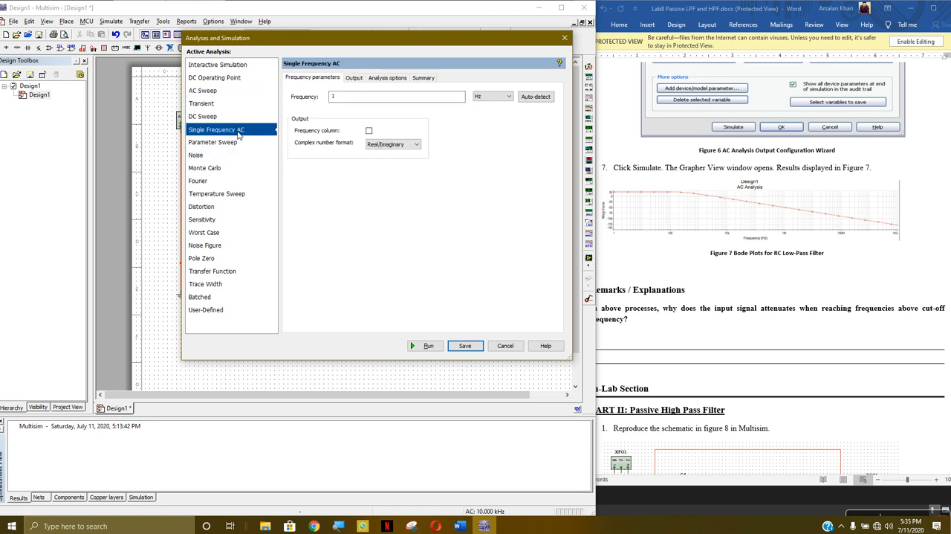
click(232, 143)
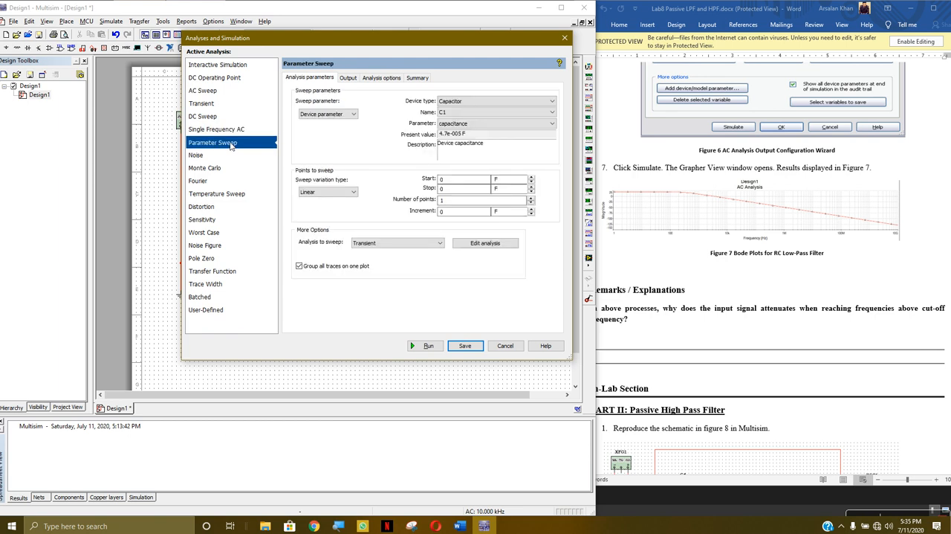
click(223, 118)
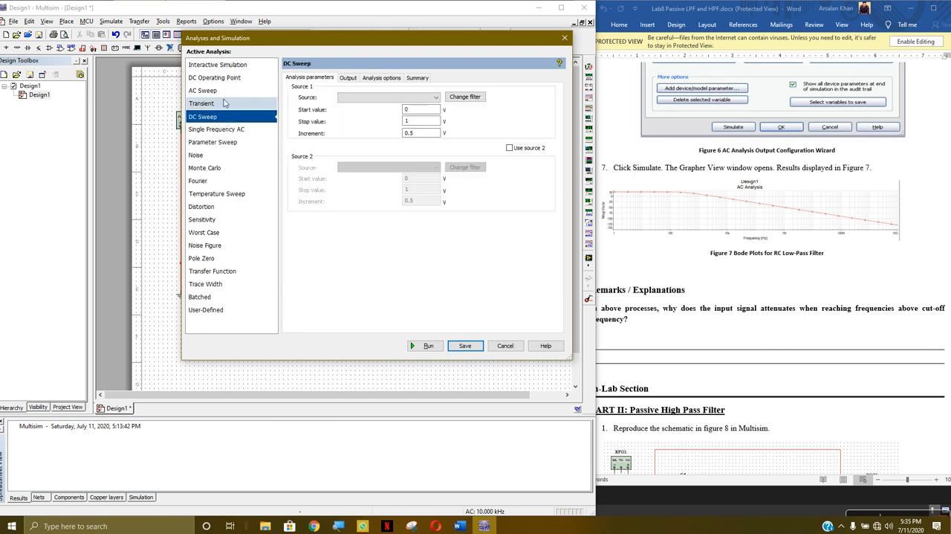
click(224, 103)
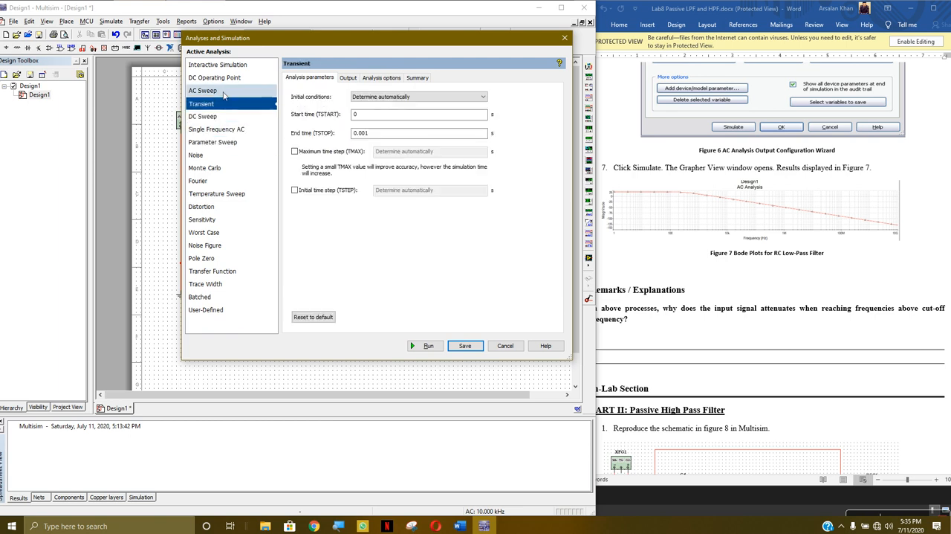
click(225, 82)
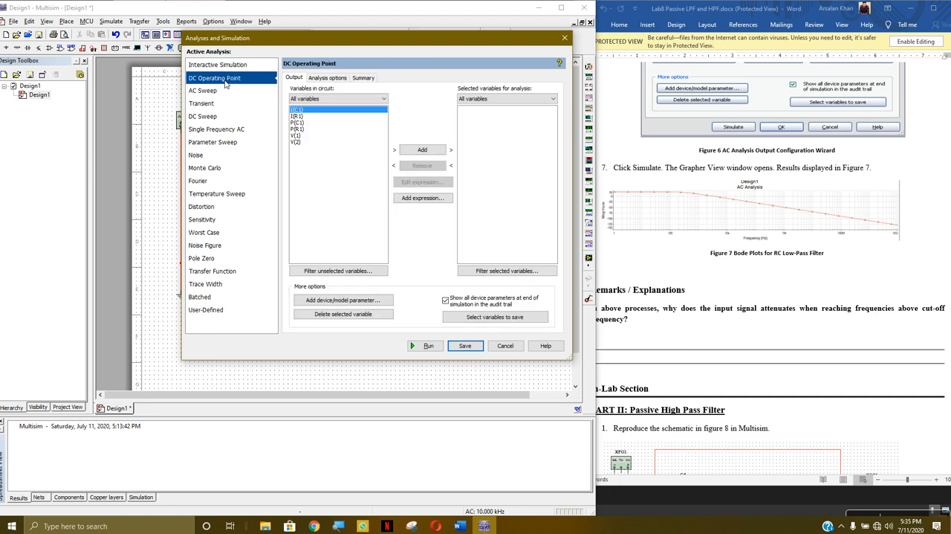
click(245, 66)
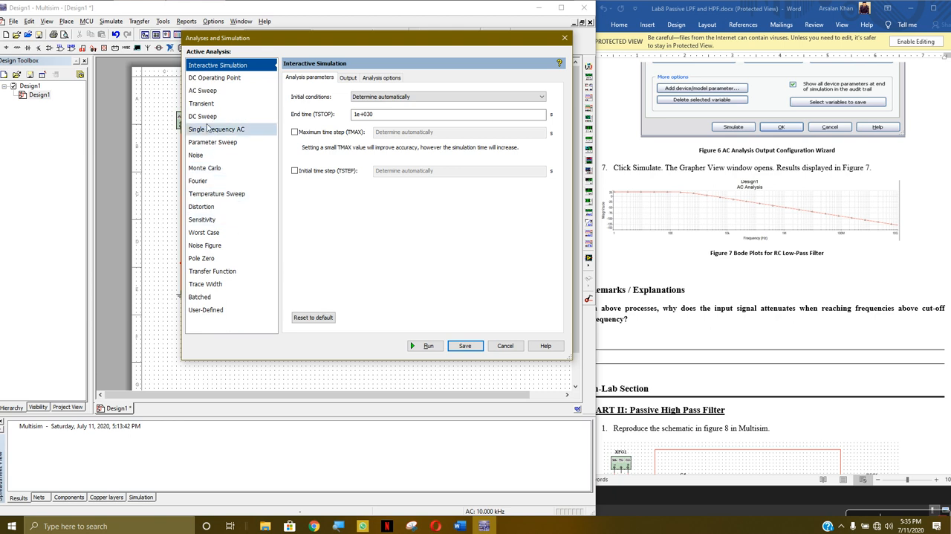
click(203, 90)
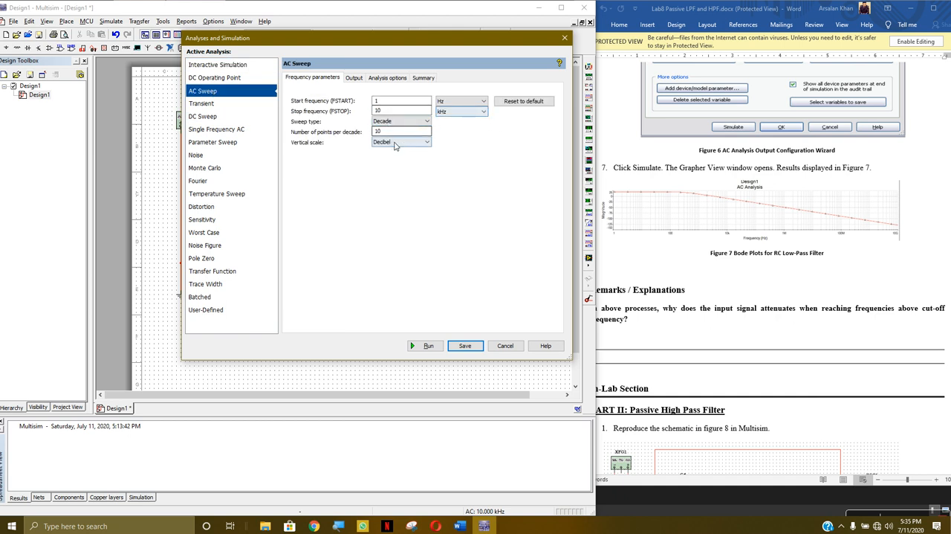
Filter the AC Sweep's circuit variables to Circuit voltage and add V(1) to the selected output variables
click(352, 79)
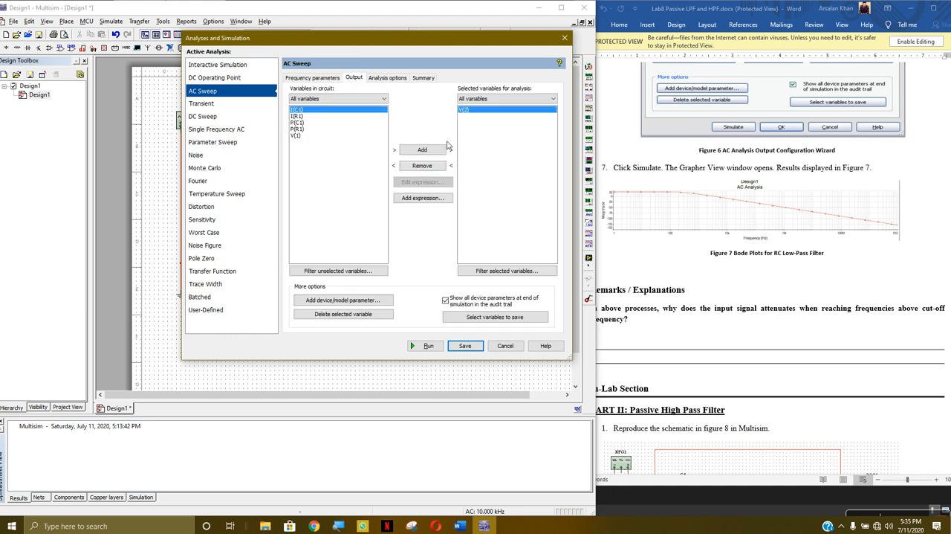
click(374, 99)
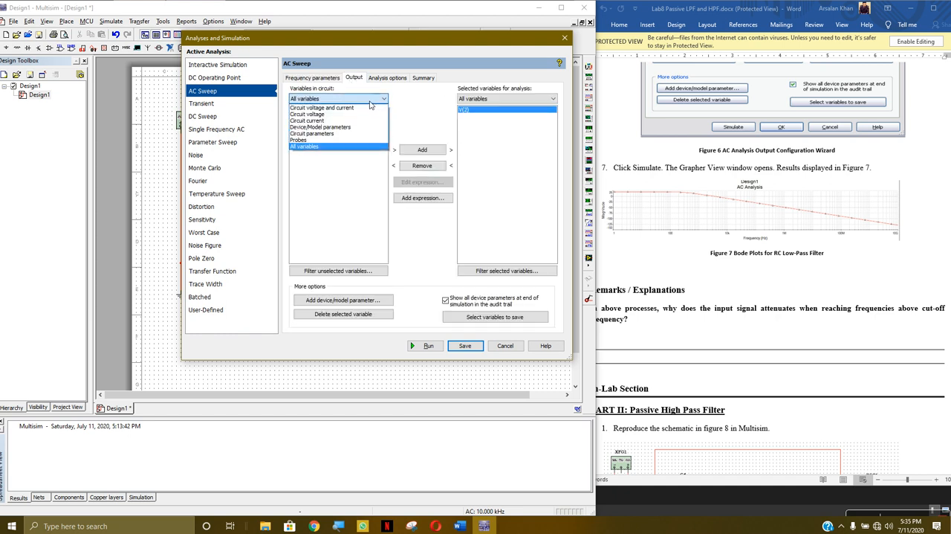
click(342, 114)
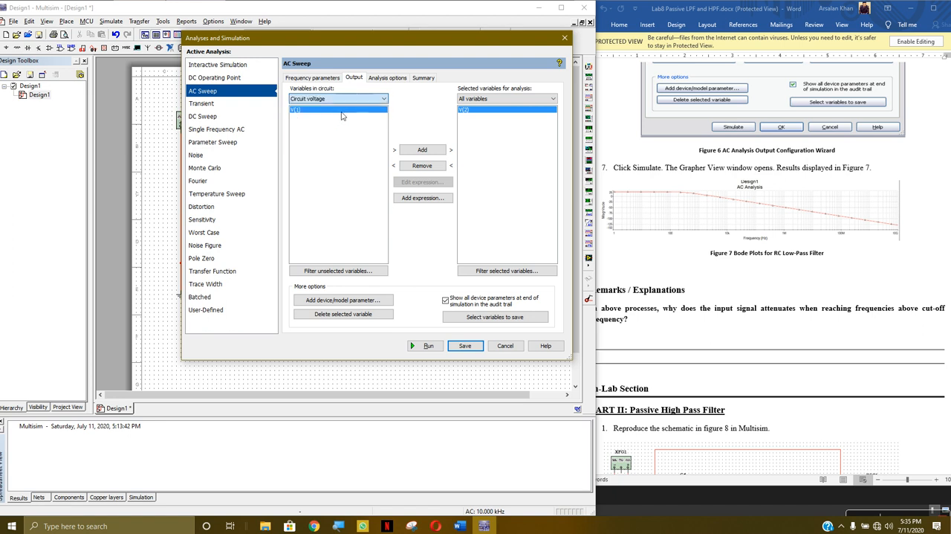
click(343, 99)
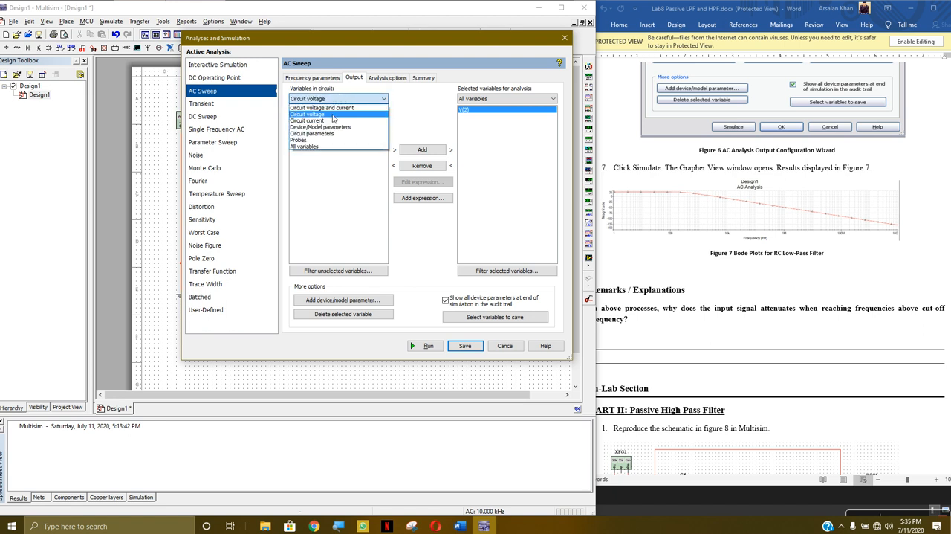
click(333, 115)
scroll(789, 288, up, 5)
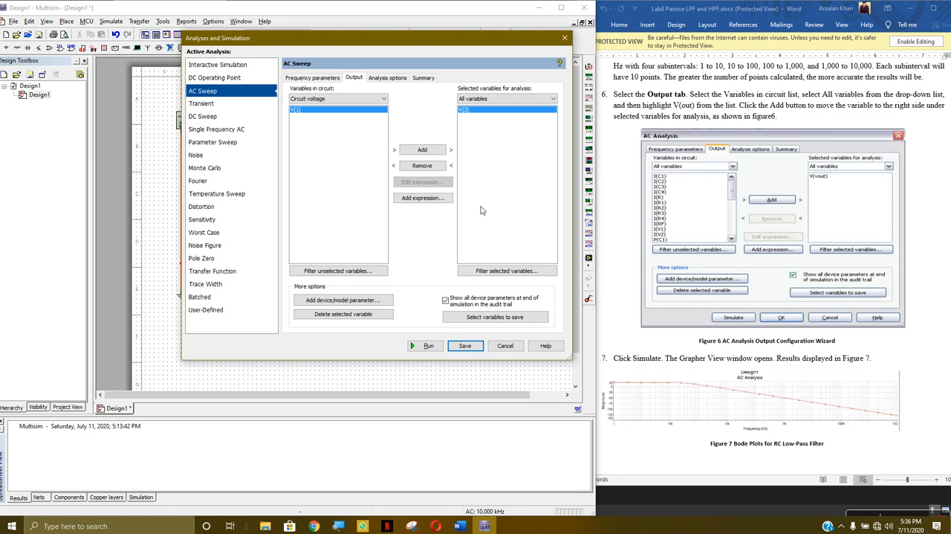
click(433, 151)
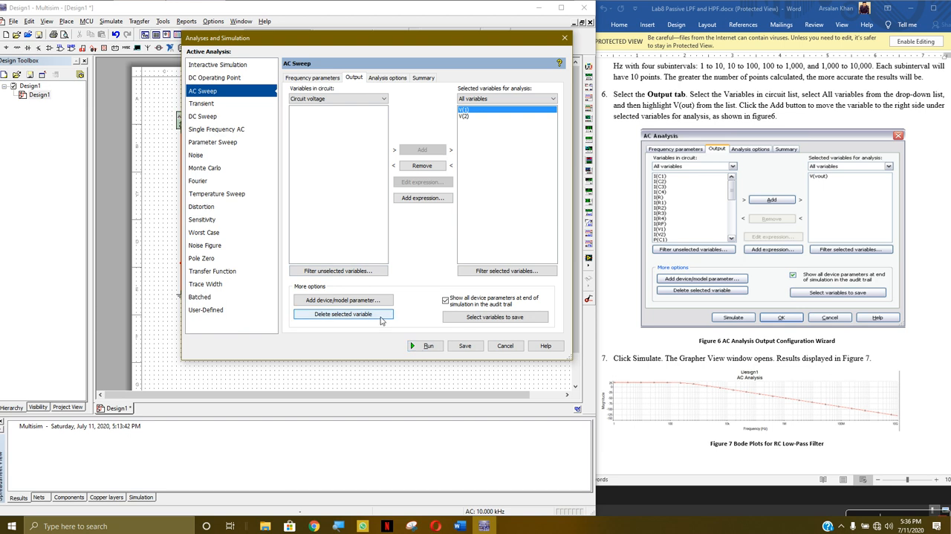
Run the AC Sweep, examine the V(1) and V(2) plots at different magnitude axis ranges, and close the Grapher View
click(424, 346)
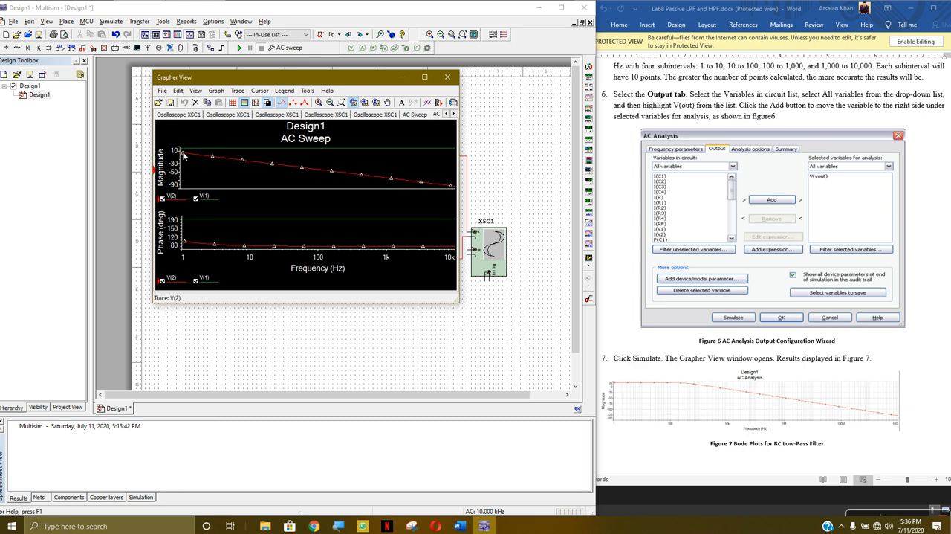
click(220, 151)
scroll(195, 151, up, 6)
scroll(200, 157, down, 8)
scroll(214, 180, down, 5)
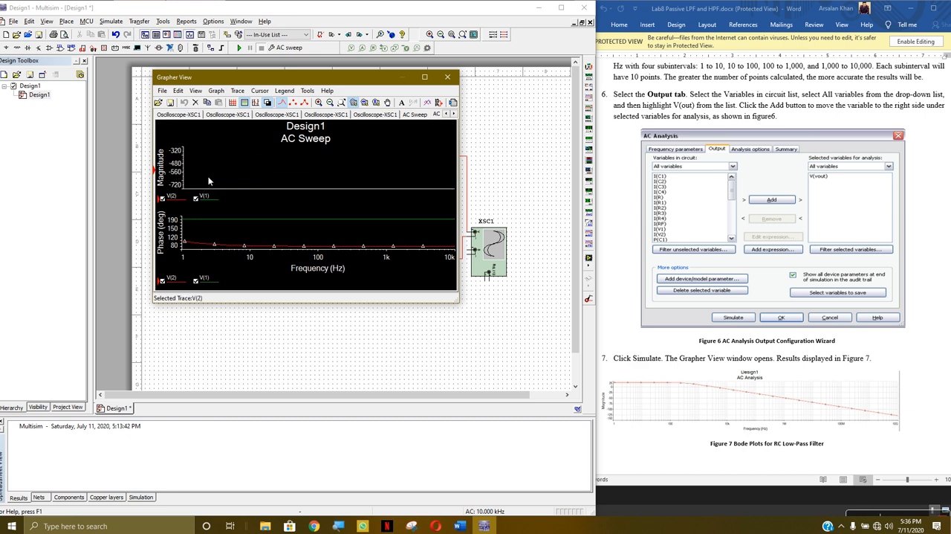
scroll(240, 151, down, 8)
scroll(232, 177, up, 5)
scroll(195, 171, up, 2)
scroll(188, 165, up, 4)
scroll(191, 174, up, 2)
scroll(189, 170, up, 2)
scroll(189, 163, up, 3)
scroll(200, 165, down, 10)
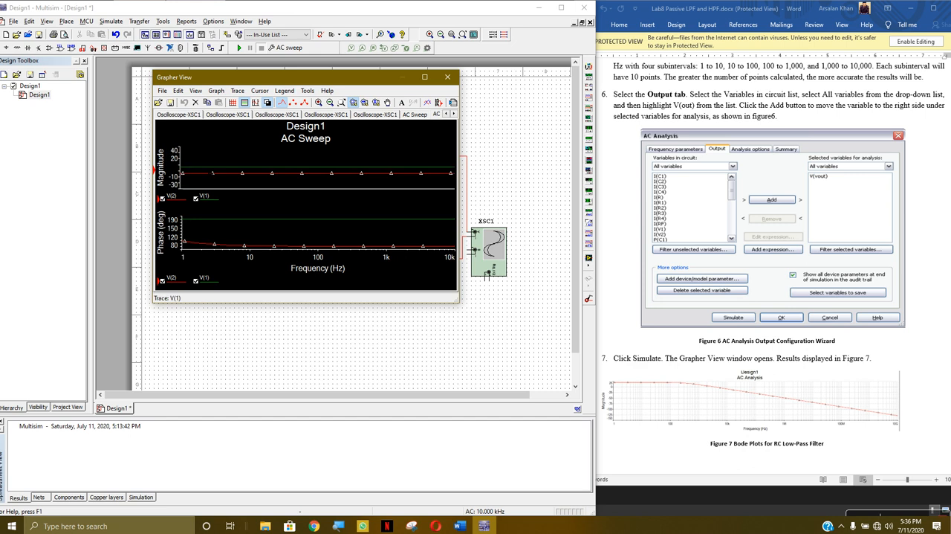
scroll(201, 165, down, 2)
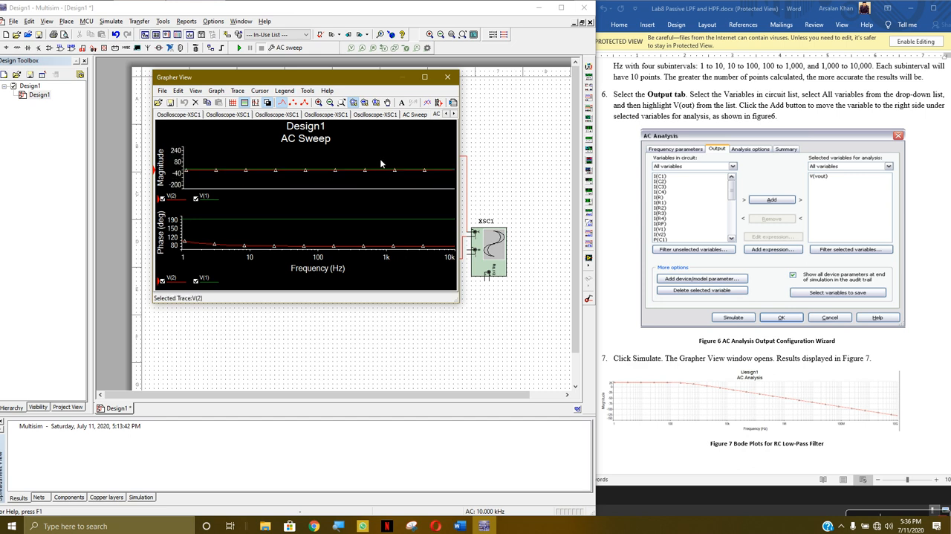
click(448, 77)
Recheck the AC Sweep's analysis options, summary and frequency parameters, and remove V(1) from the selected output variables
click(111, 21)
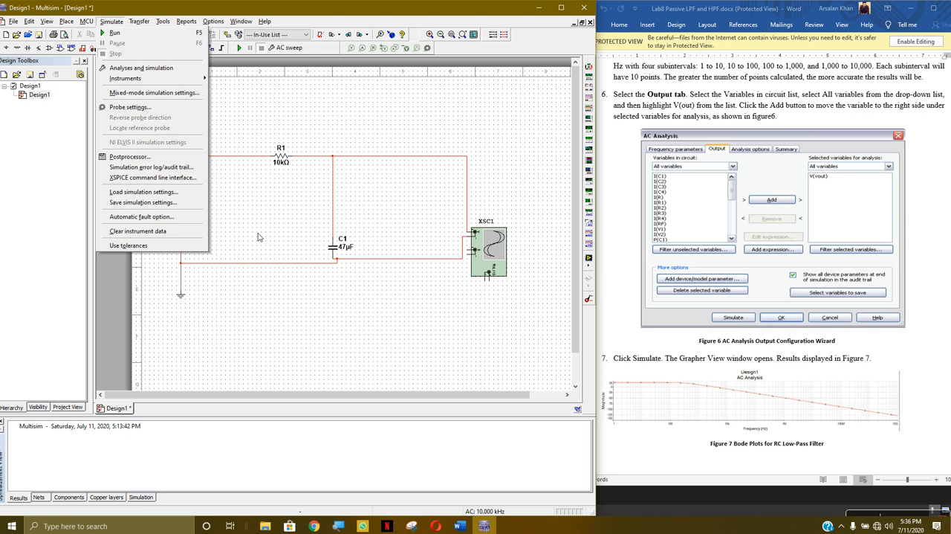
click(141, 67)
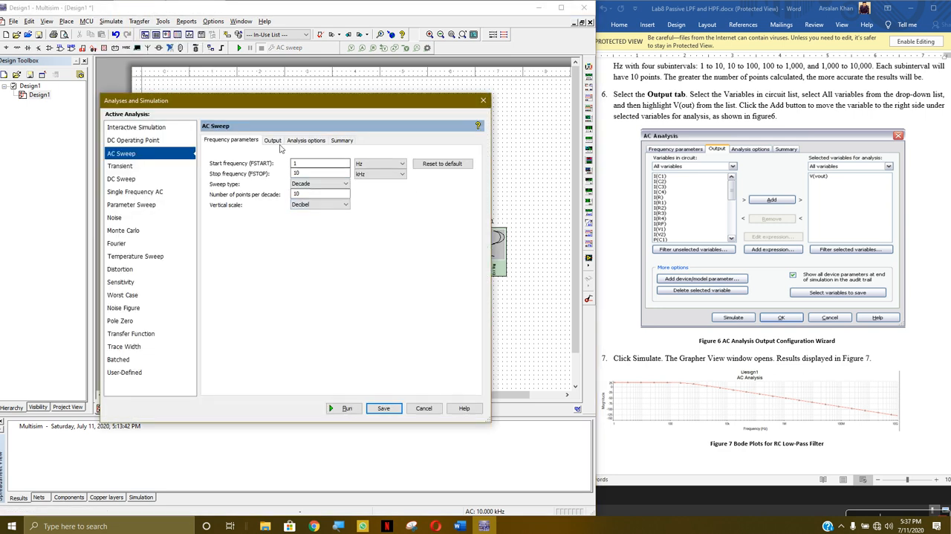
click(306, 140)
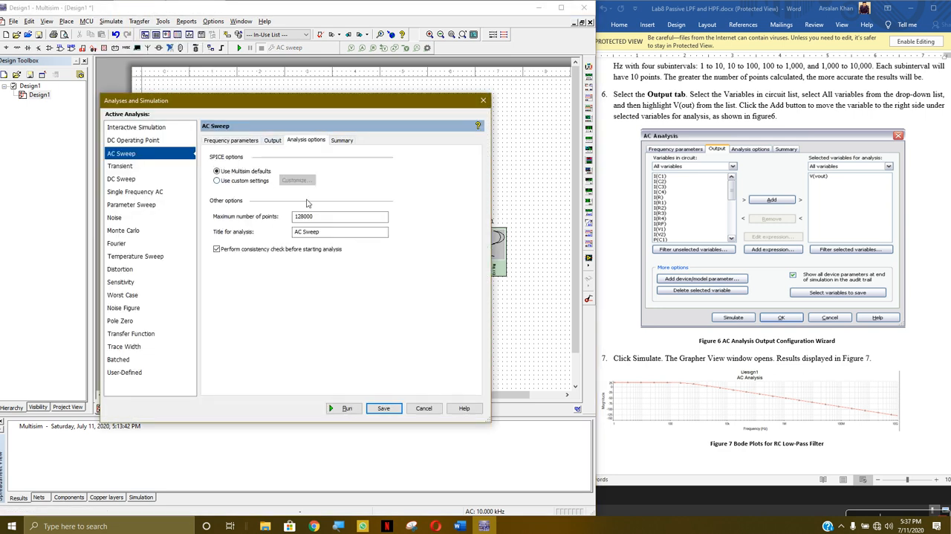
click(342, 143)
click(236, 143)
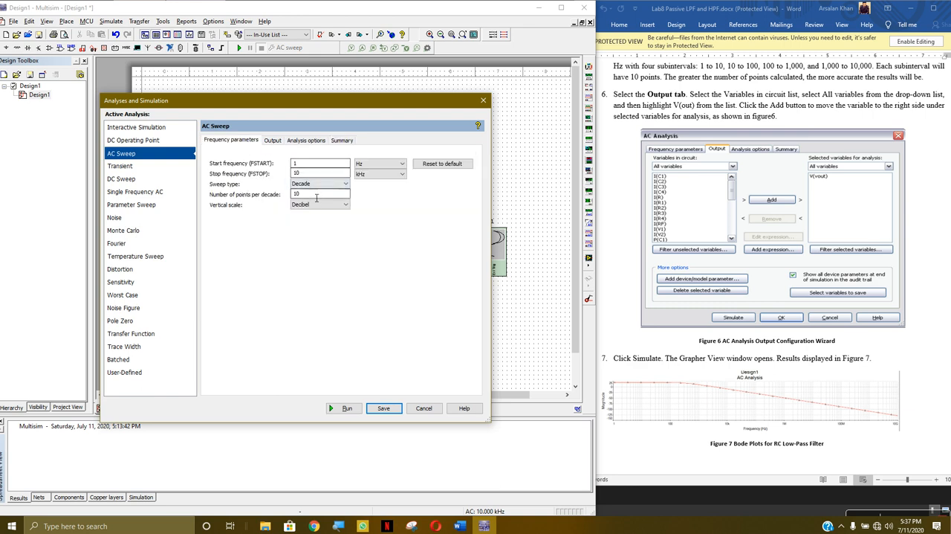
click(275, 141)
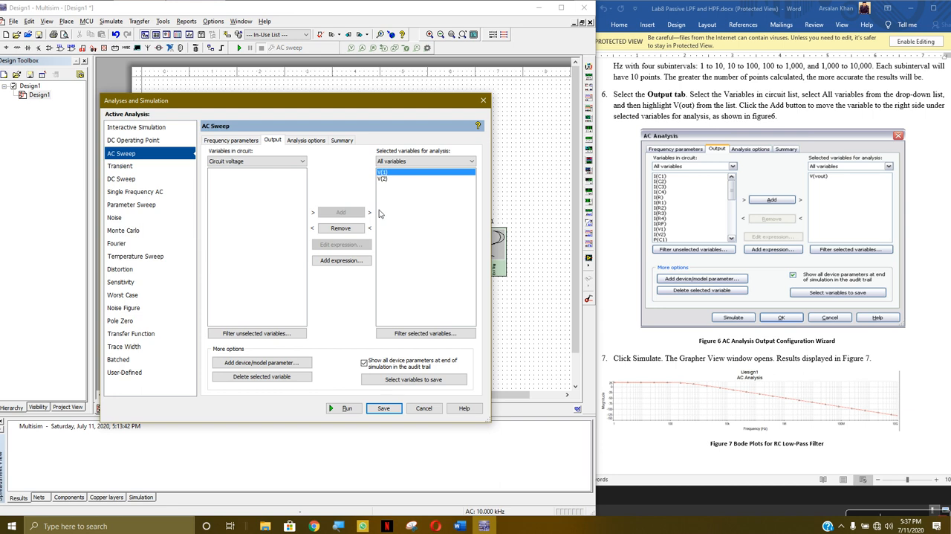
click(361, 229)
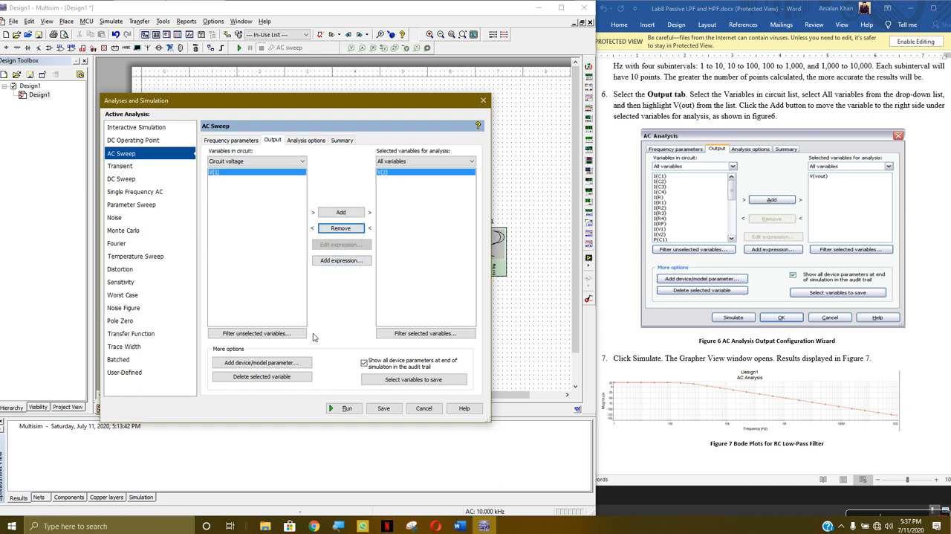
Add the dc device parameter of the Vsource vfgen_src_negative:xfg1 to the AC Sweep's output variables
click(288, 364)
click(236, 260)
click(235, 264)
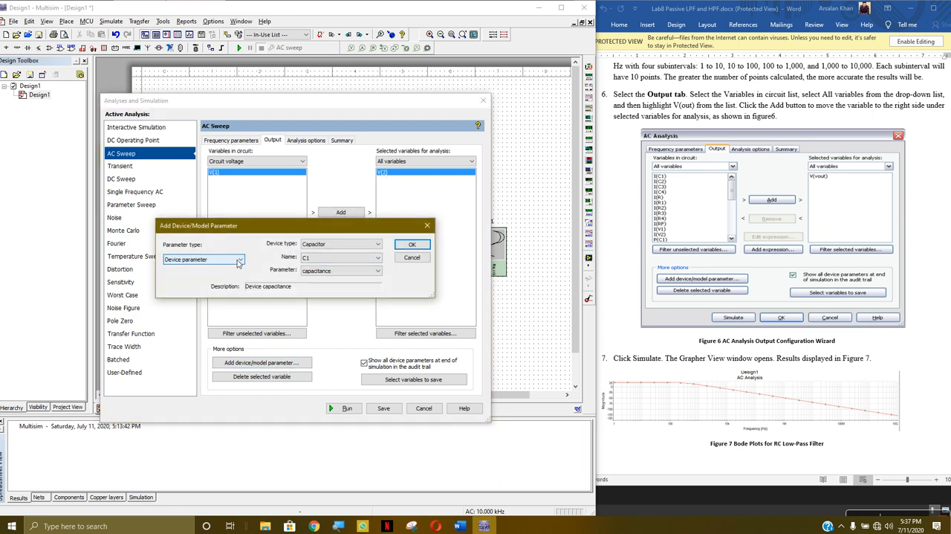
click(359, 246)
click(344, 266)
click(378, 258)
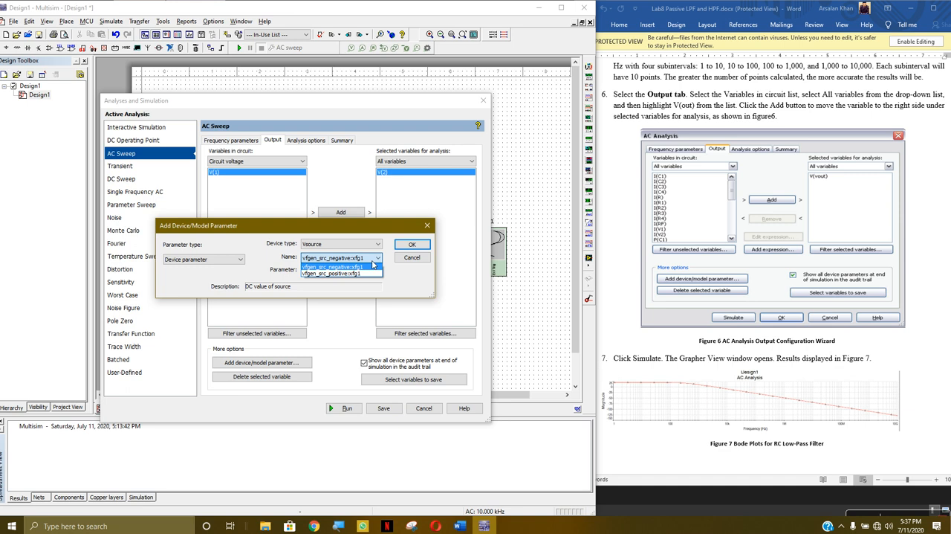
click(374, 266)
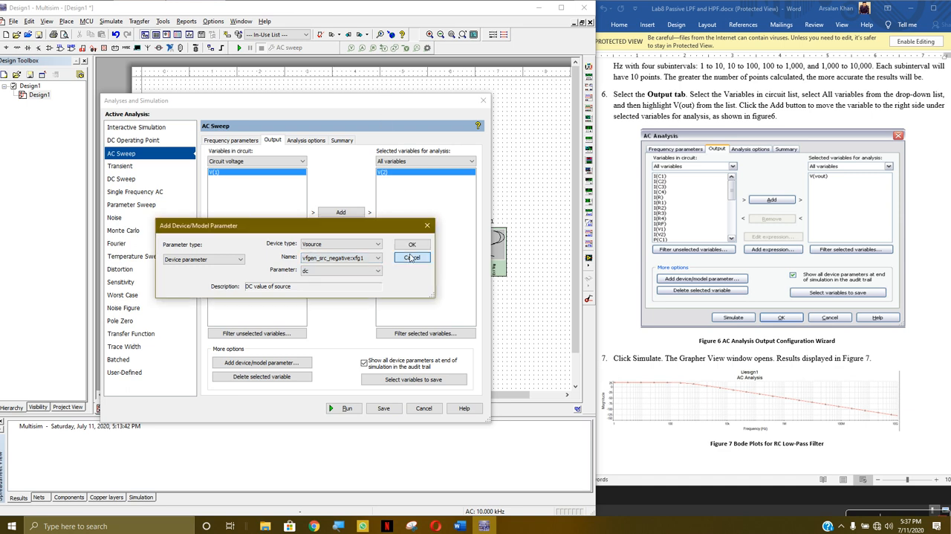
click(407, 247)
Look through the Vsource vfgen_src_negative:xfg1 names and parameters for an added device parameter, choosing acmag
drag(429, 103, 477, 79)
click(332, 338)
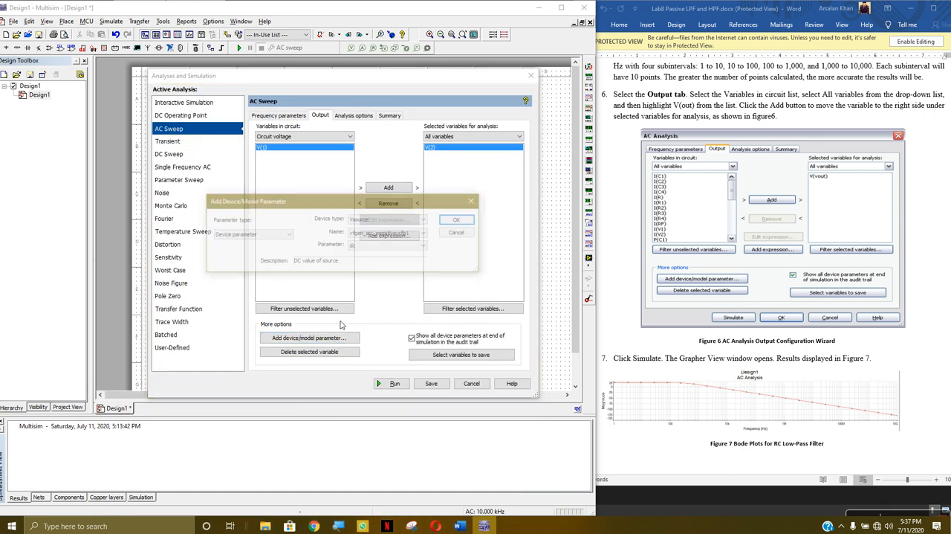
click(408, 235)
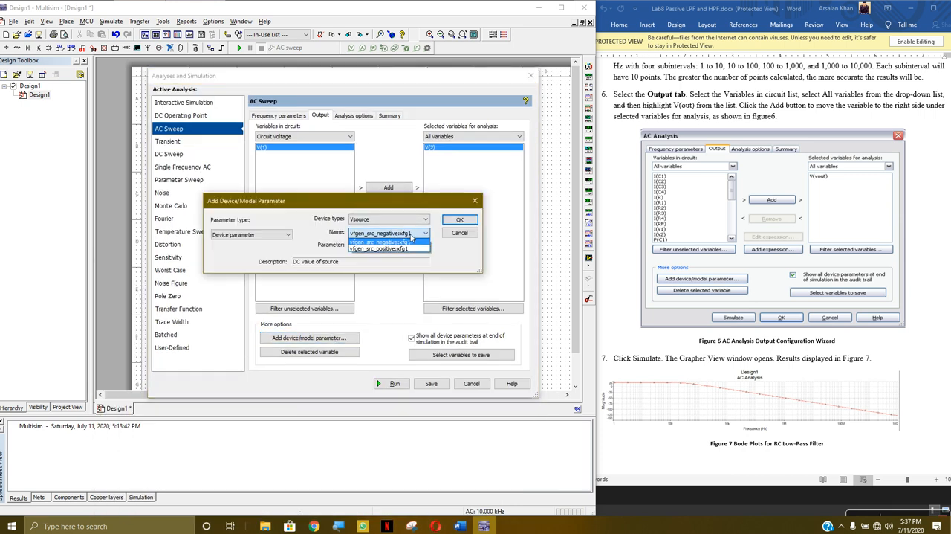
click(418, 236)
click(413, 245)
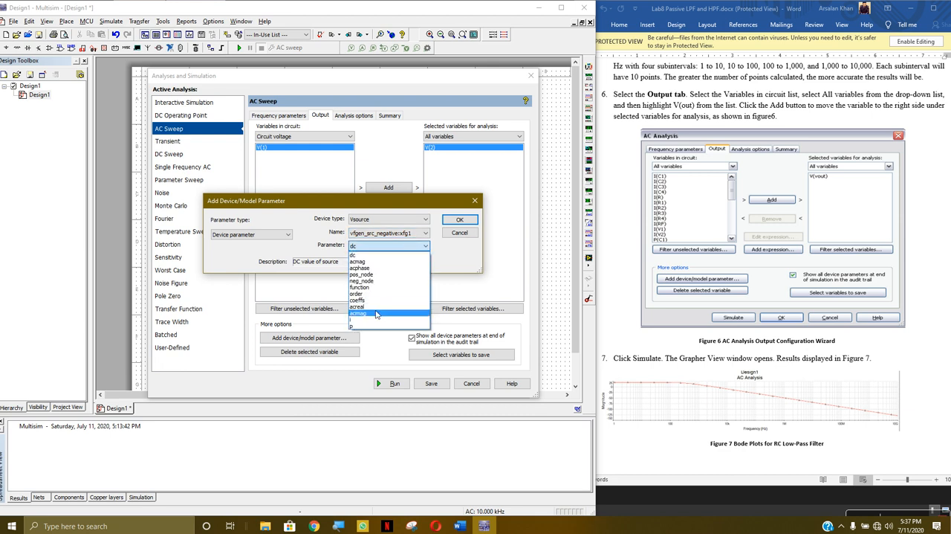
click(382, 262)
click(414, 238)
click(414, 235)
click(413, 223)
click(412, 224)
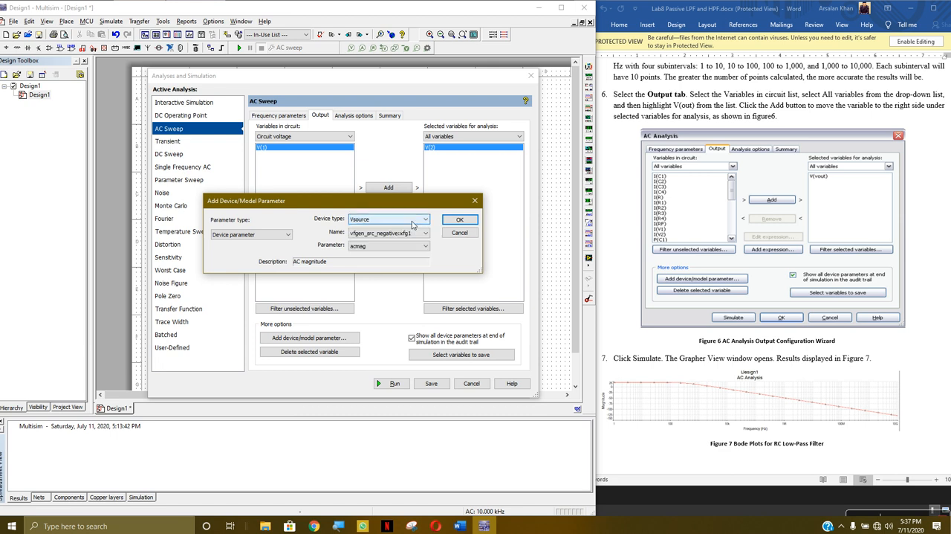
Check the device types and names available for an added parameter, including Capacitor C1, and accept the device parameter dialog
click(413, 223)
click(404, 231)
click(408, 234)
click(409, 233)
click(406, 222)
click(399, 227)
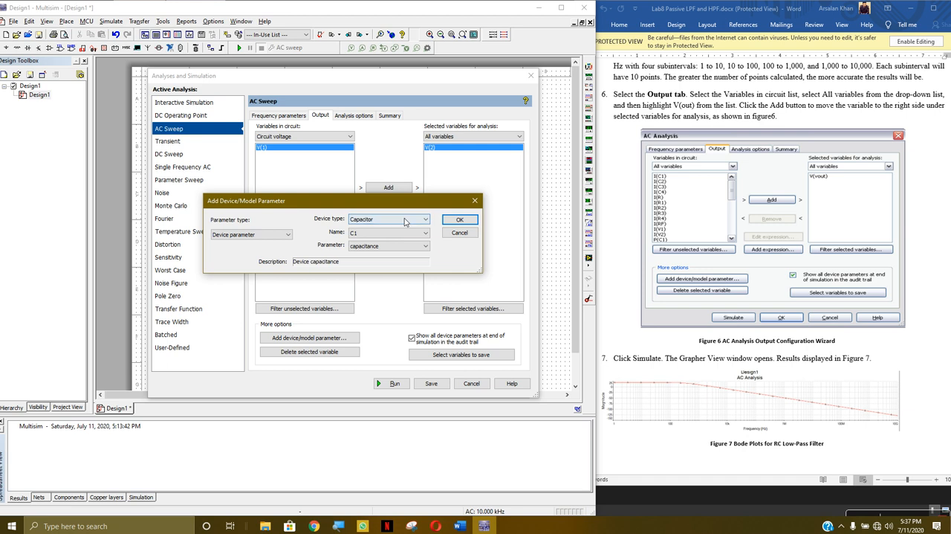
click(405, 221)
click(389, 242)
click(398, 233)
click(399, 235)
click(459, 219)
Filter the AC Sweep's circuit variables to All variables and add I(C1) to the selected output variables
click(340, 137)
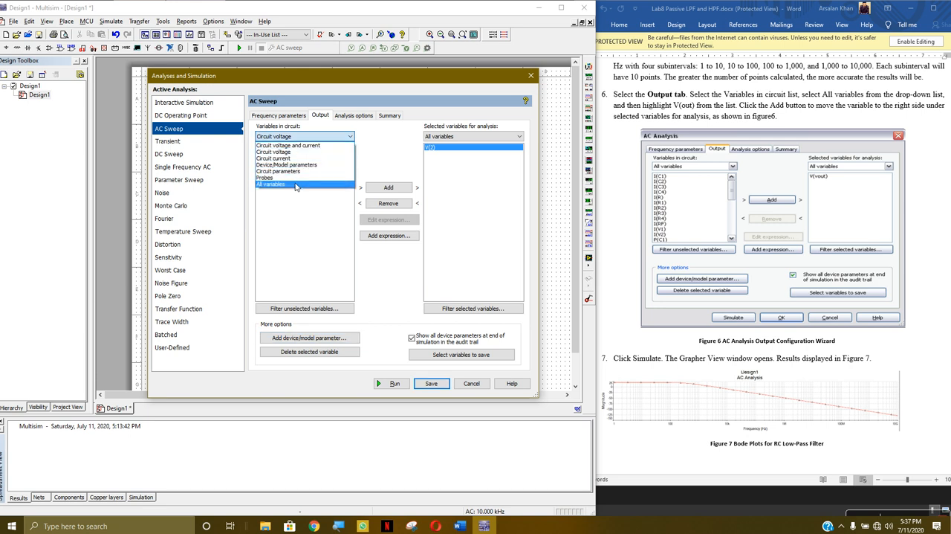
click(294, 190)
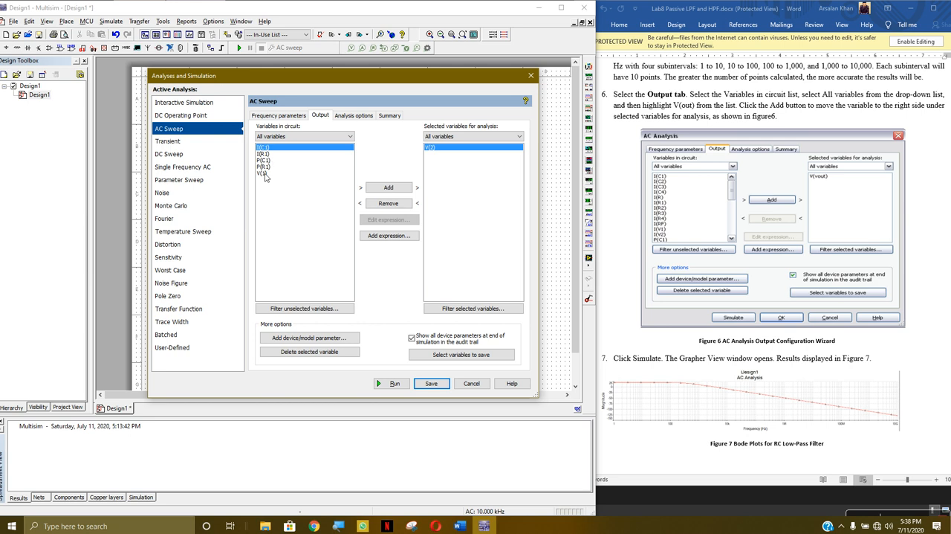
click(393, 188)
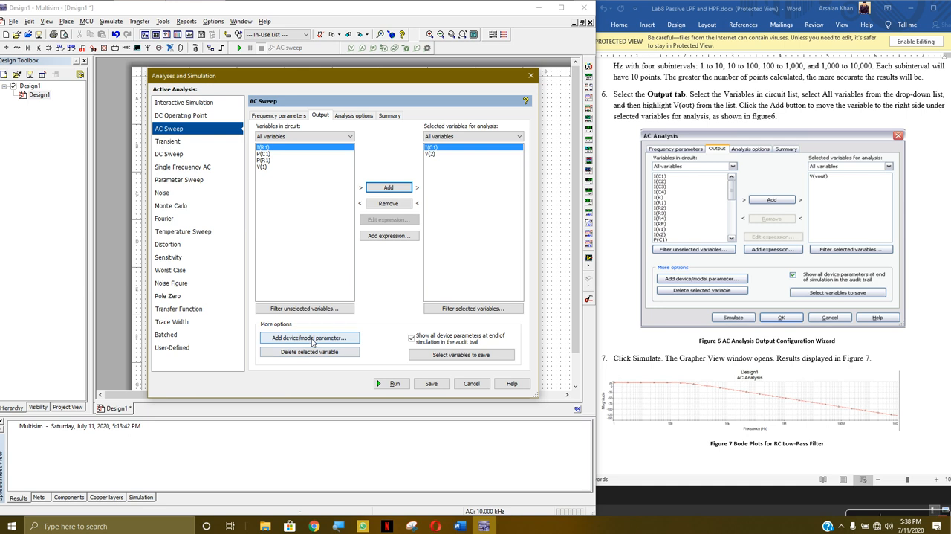
Run the AC Sweep, hide the I(C1) traces to examine V(2) alone, and close the Grapher View
click(393, 384)
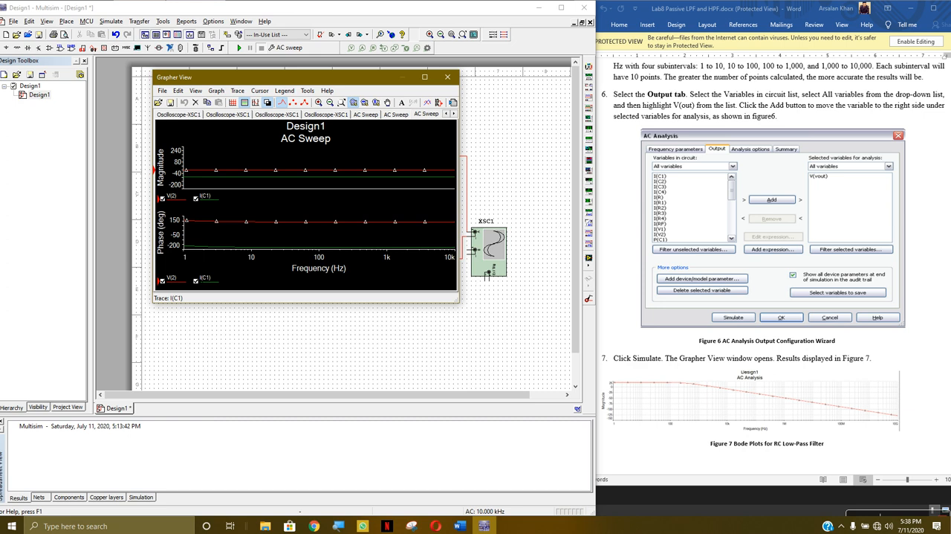
click(196, 280)
click(195, 198)
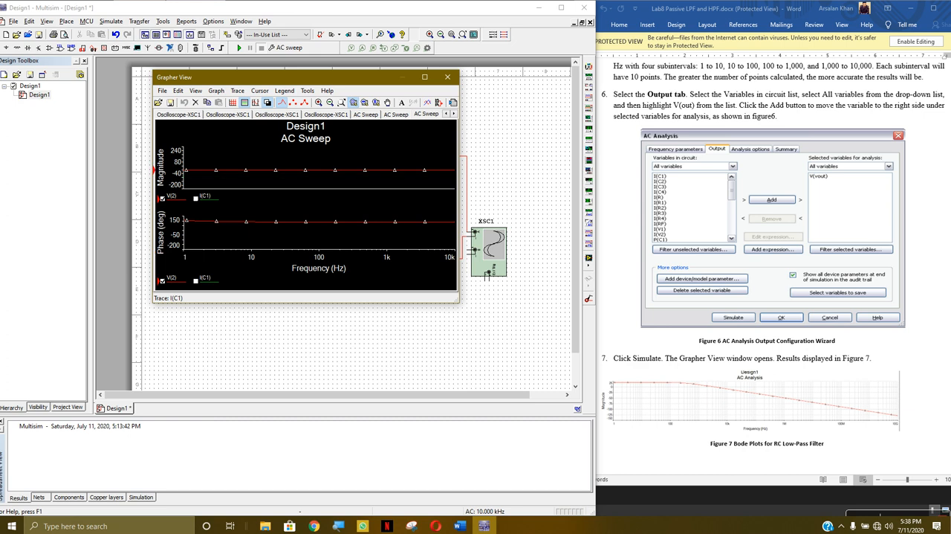
click(328, 190)
scroll(328, 190, down, 8)
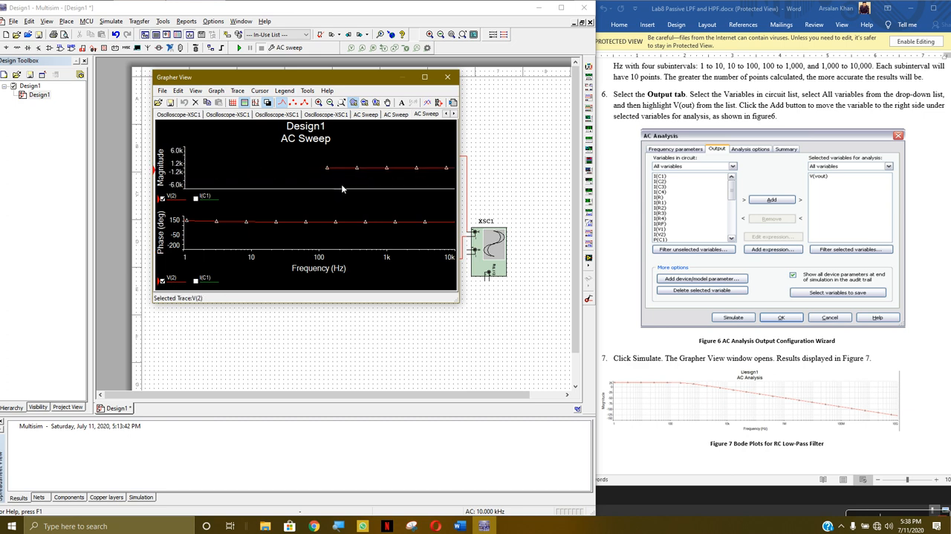
scroll(447, 183, down, 5)
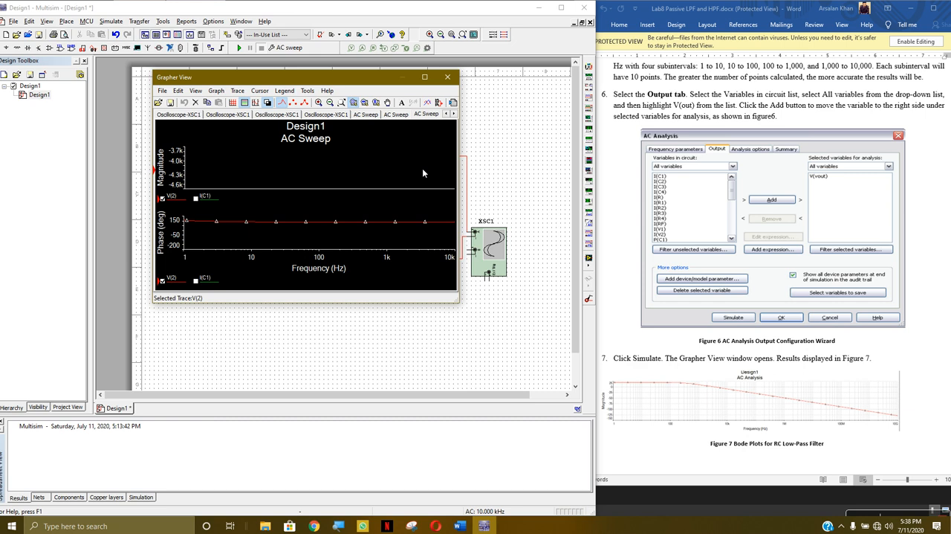
click(448, 76)
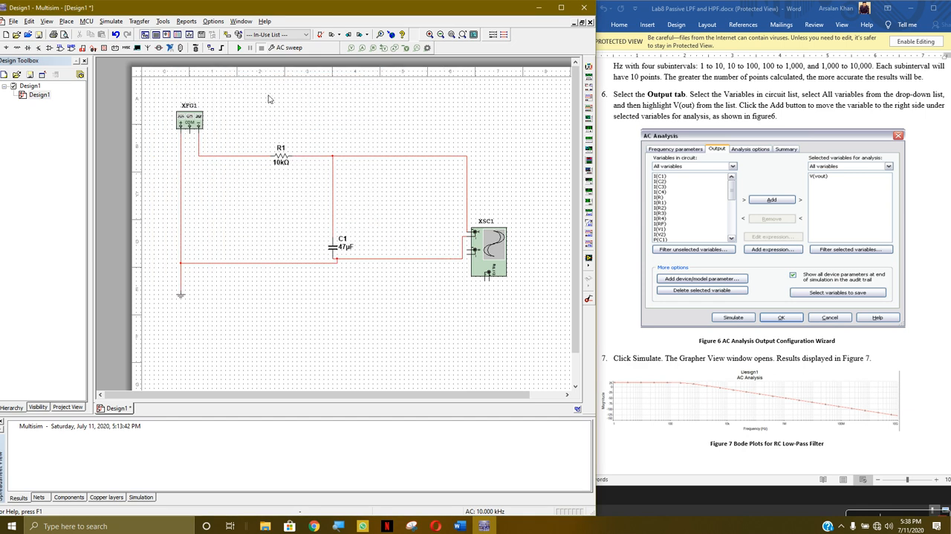
Set the amplitude of function generator XFG1 to 10 Vp and close its settings
double_click(191, 121)
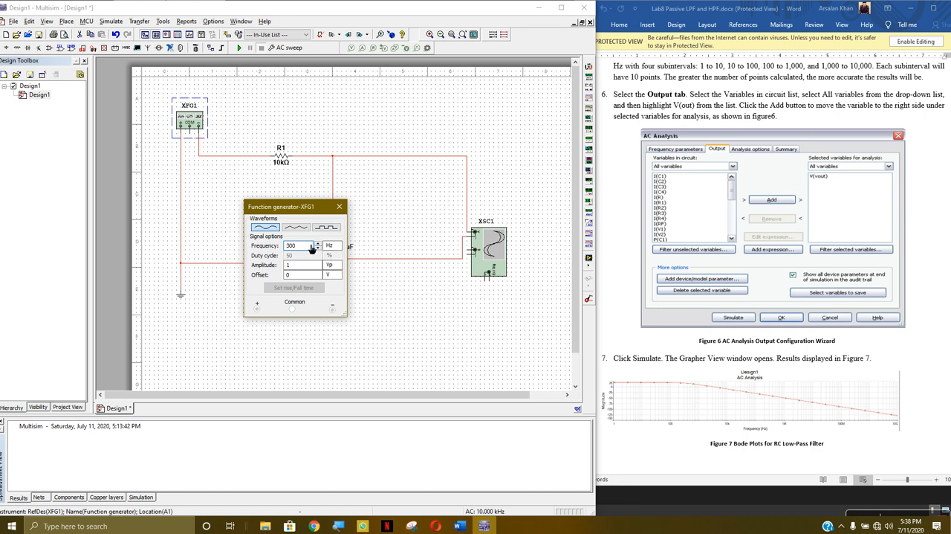
click(306, 265)
text(0)
click(339, 205)
click(349, 123)
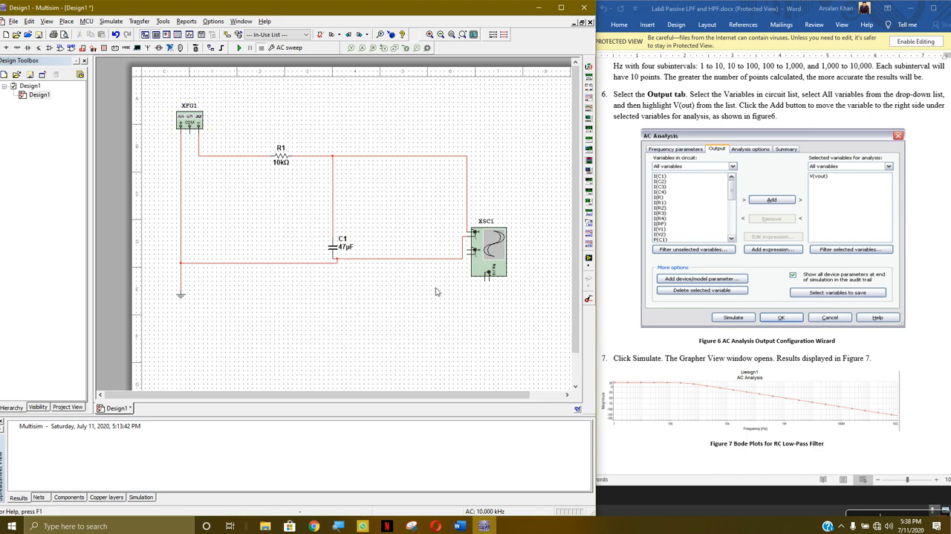
Clear the AC Sweep's selected output variables and add back only V(2)
click(111, 21)
click(159, 76)
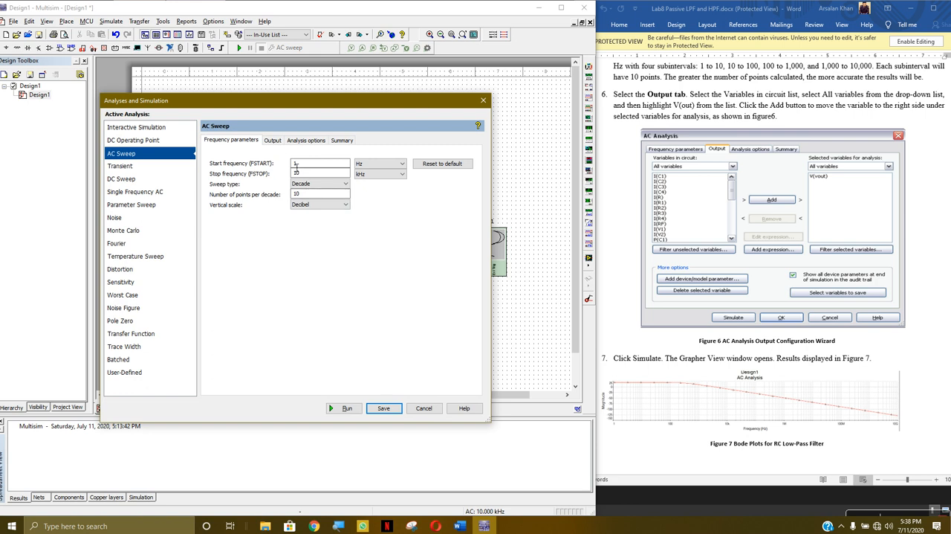
click(271, 141)
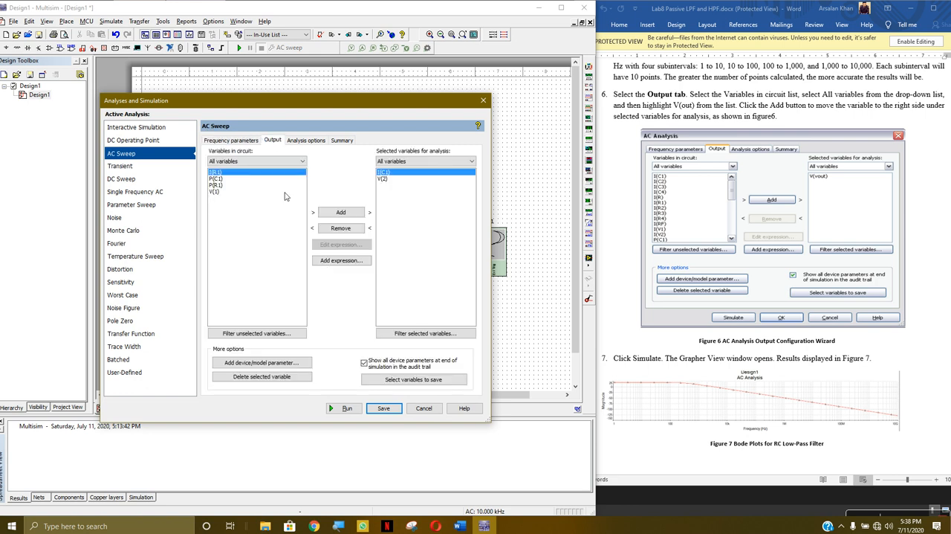
click(340, 227)
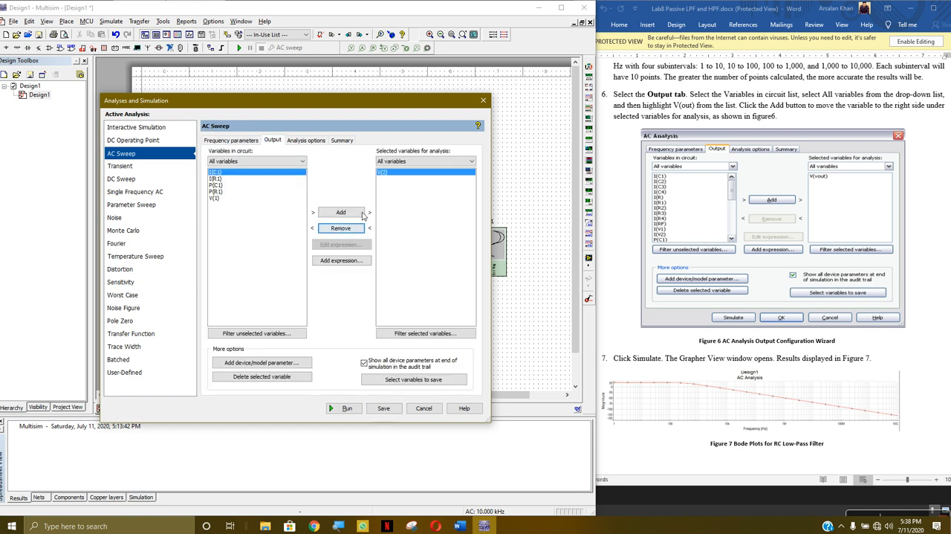
click(340, 227)
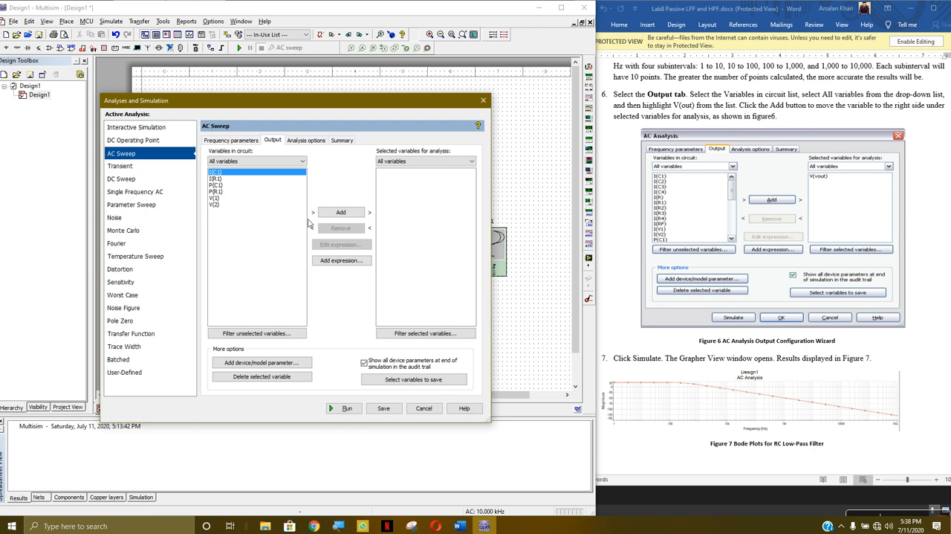
click(217, 204)
click(336, 213)
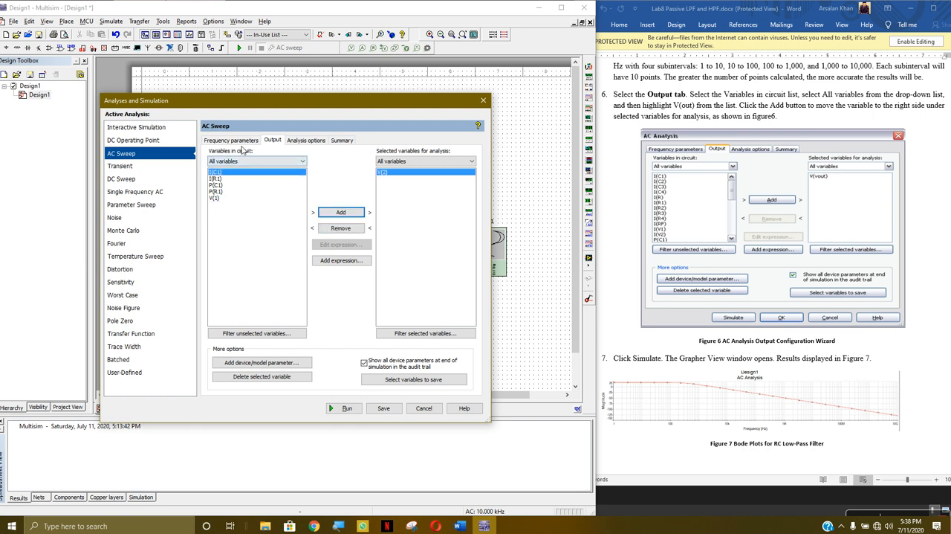
Recheck the frequency parameters, run the AC Sweep for V(2), and enlarge the Grapher View window
click(236, 140)
click(272, 140)
click(346, 408)
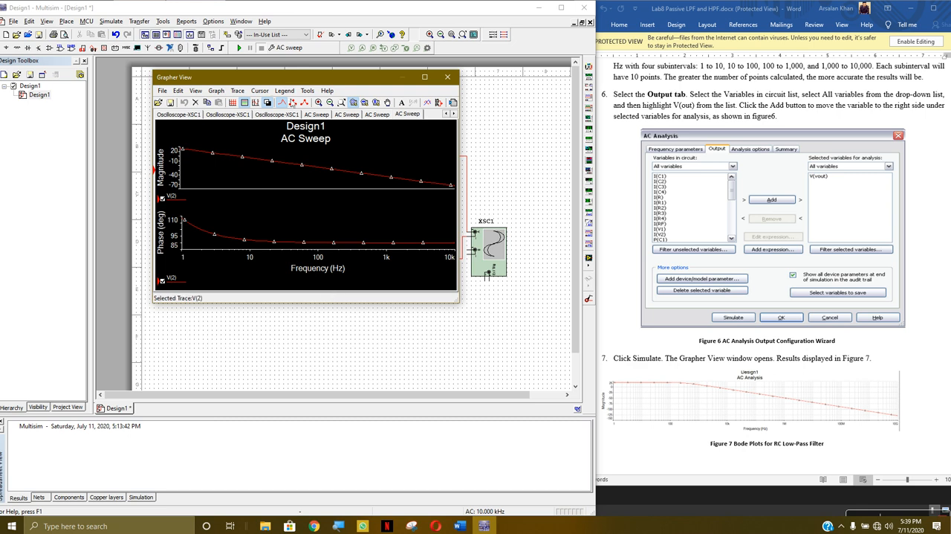
drag(305, 76, 410, 67)
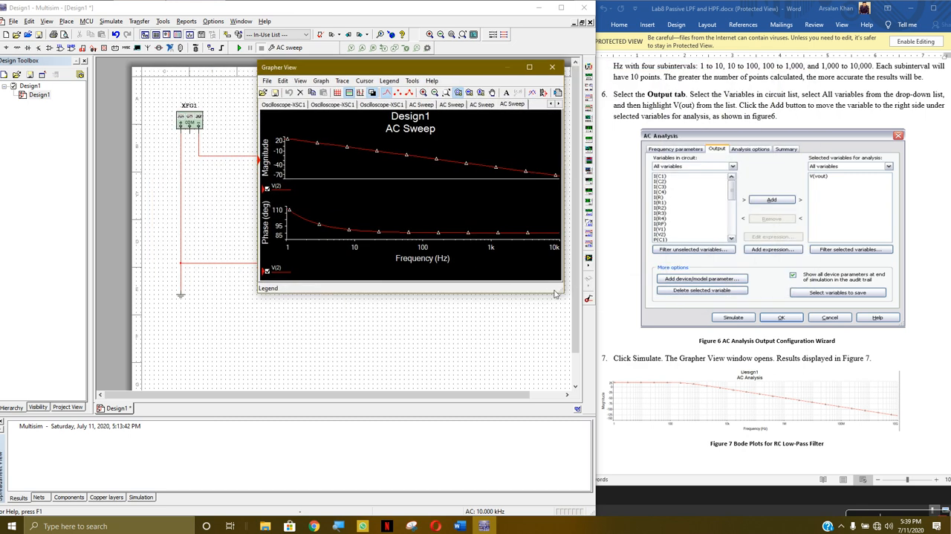
drag(564, 298, 901, 473)
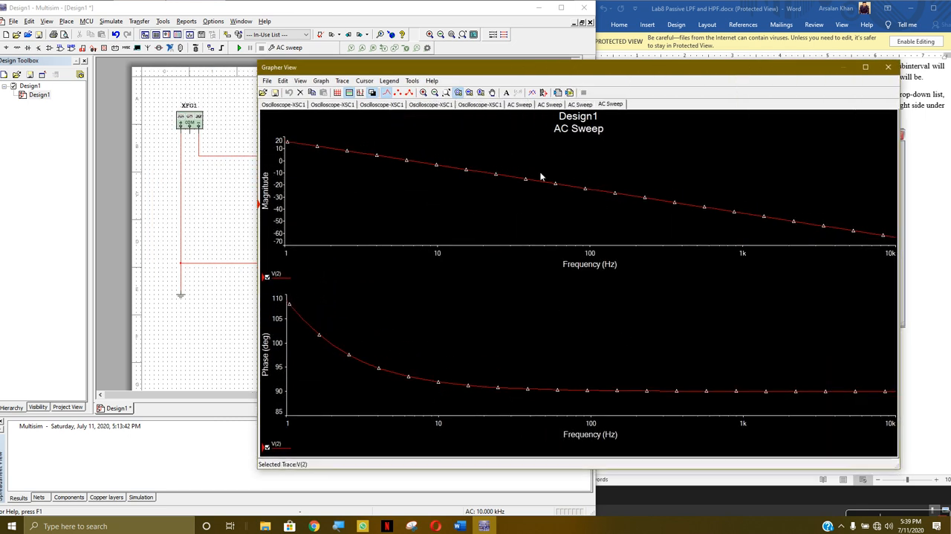
drag(570, 68, 530, 63)
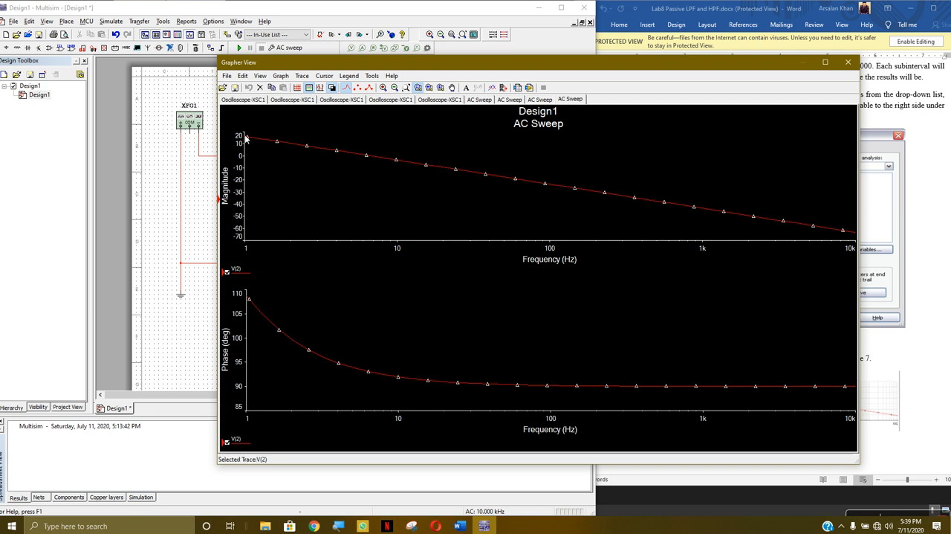
Examine the start of the V(2) magnitude curve at different frequency and magnitude axis ranges
scroll(246, 138, up, 2)
scroll(251, 138, up, 4)
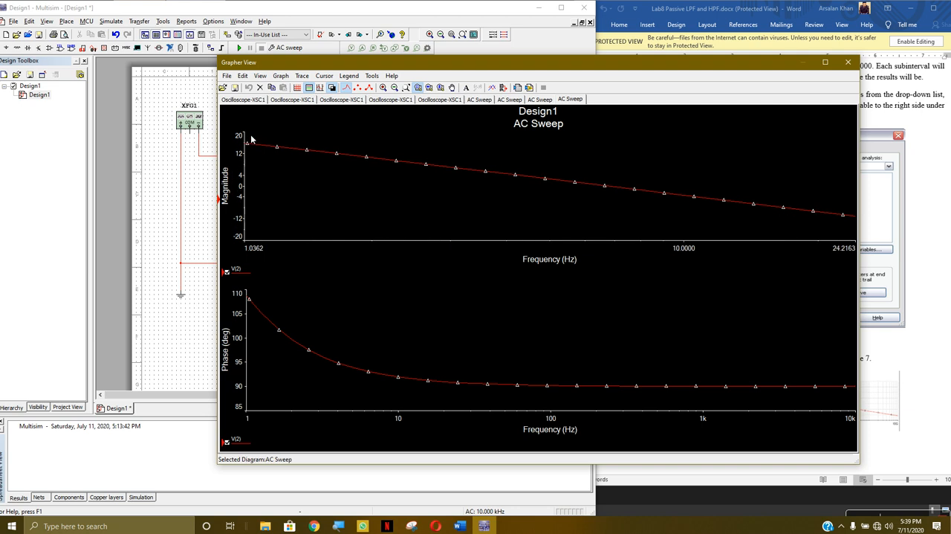
scroll(270, 177, up, 3)
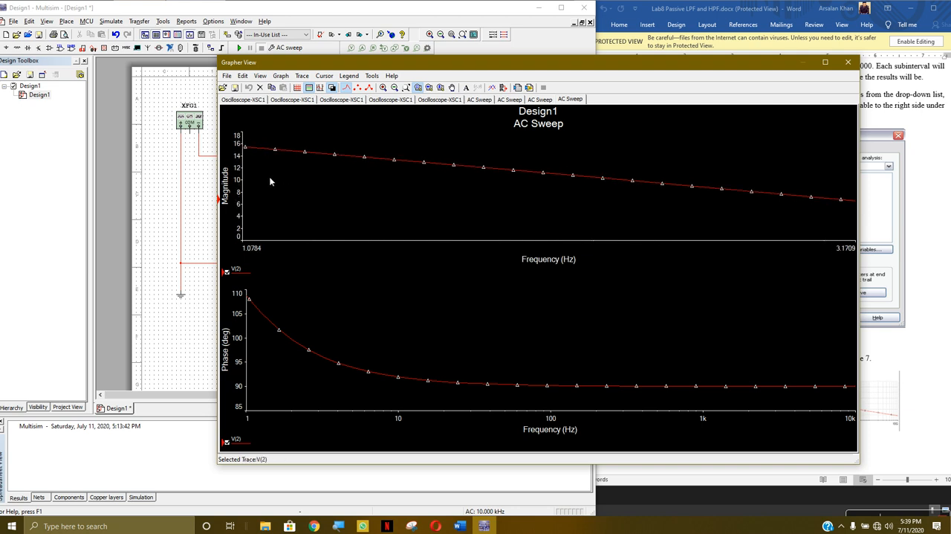
scroll(246, 163, up, 3)
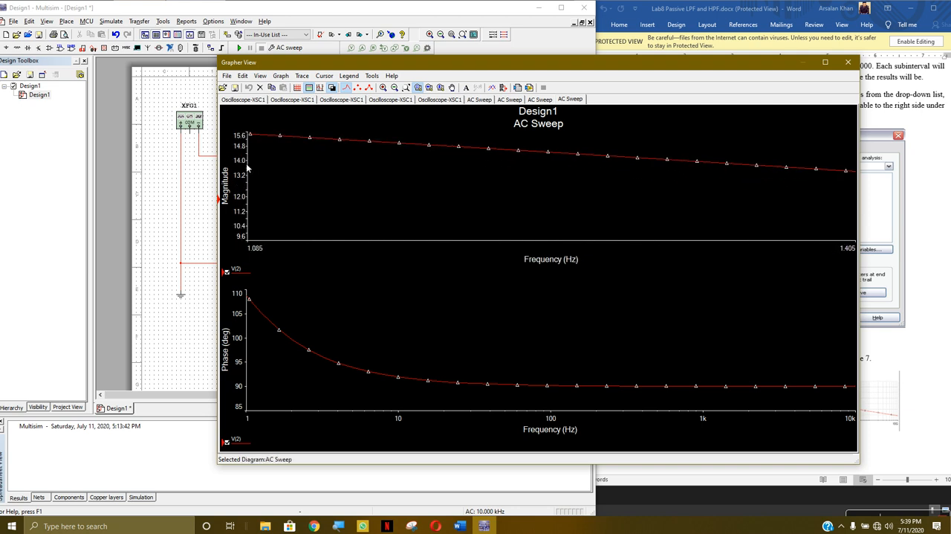
scroll(259, 141, down, 1)
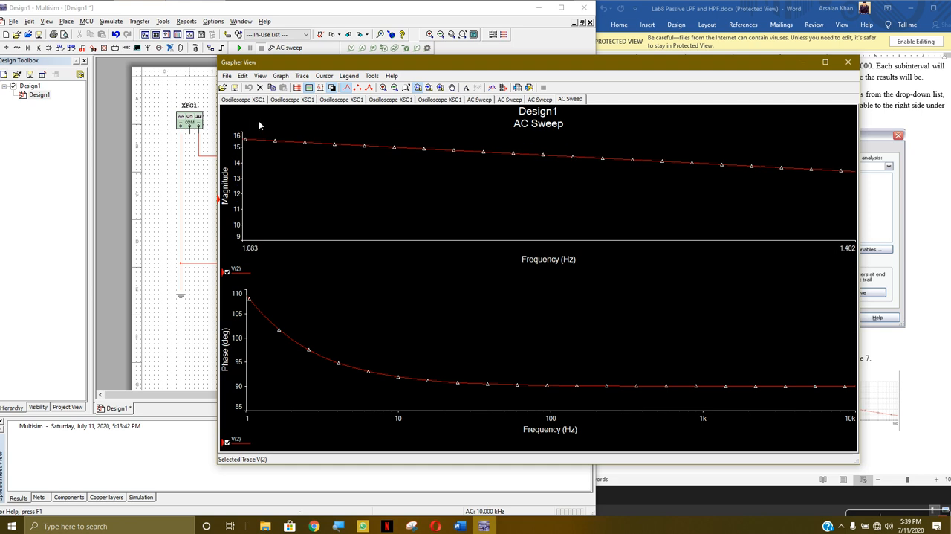
scroll(262, 133, up, 4)
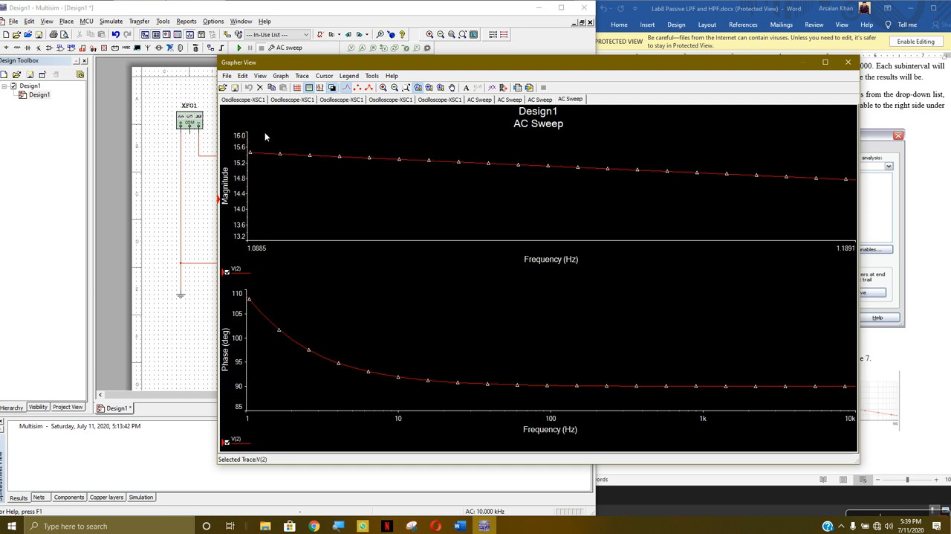
scroll(255, 186, up, 3)
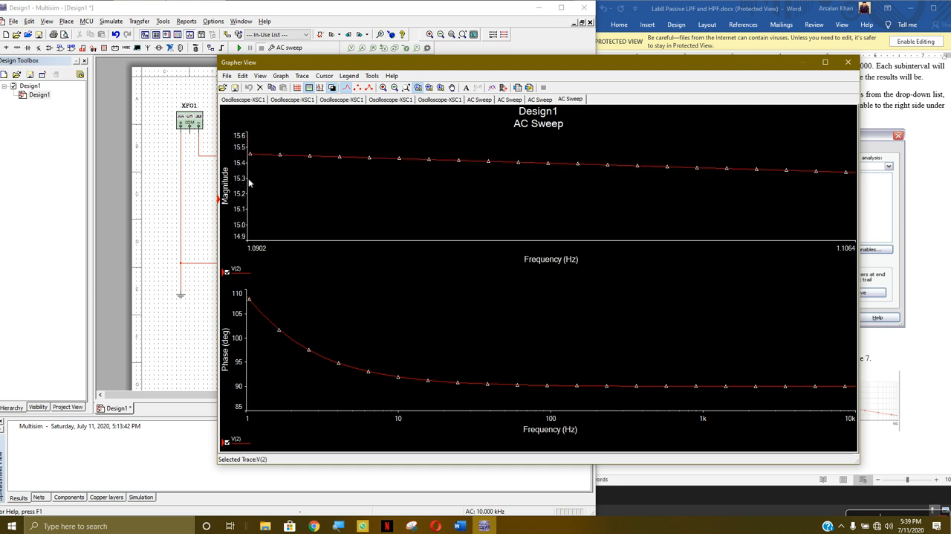
scroll(252, 167, up, 3)
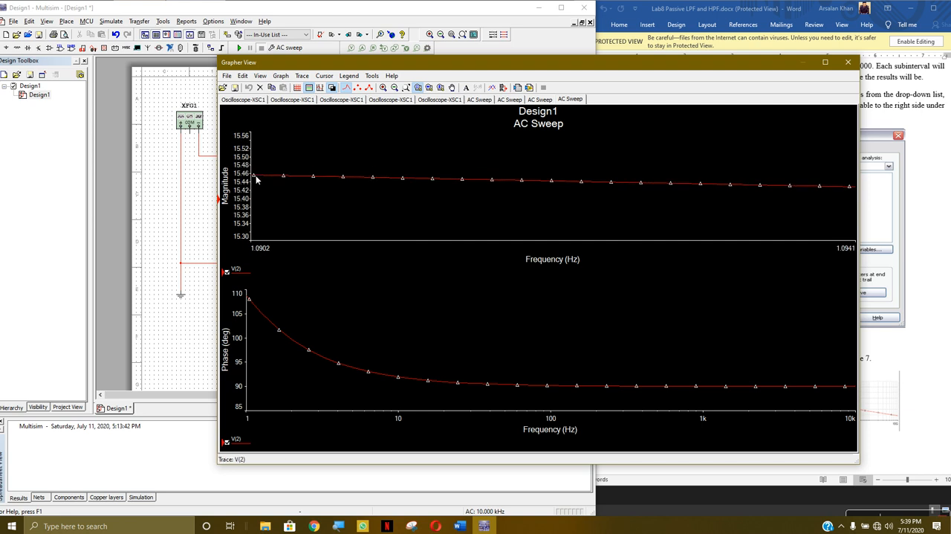
scroll(256, 182, up, 1)
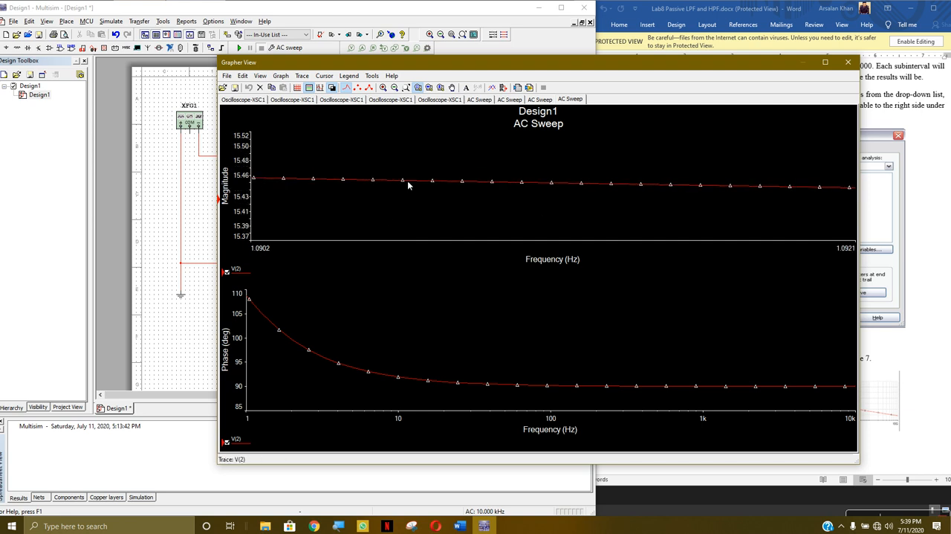
scroll(624, 191, down, 5)
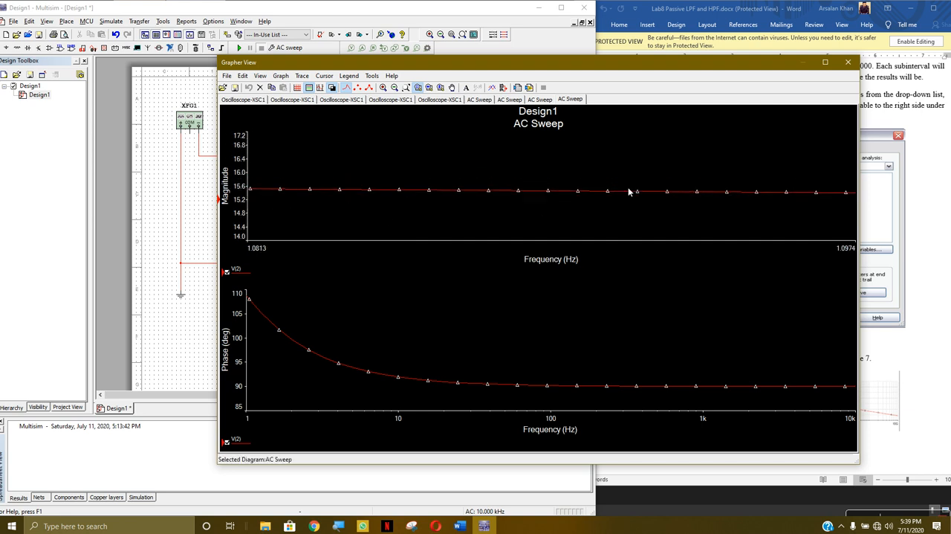
scroll(777, 191, down, 2)
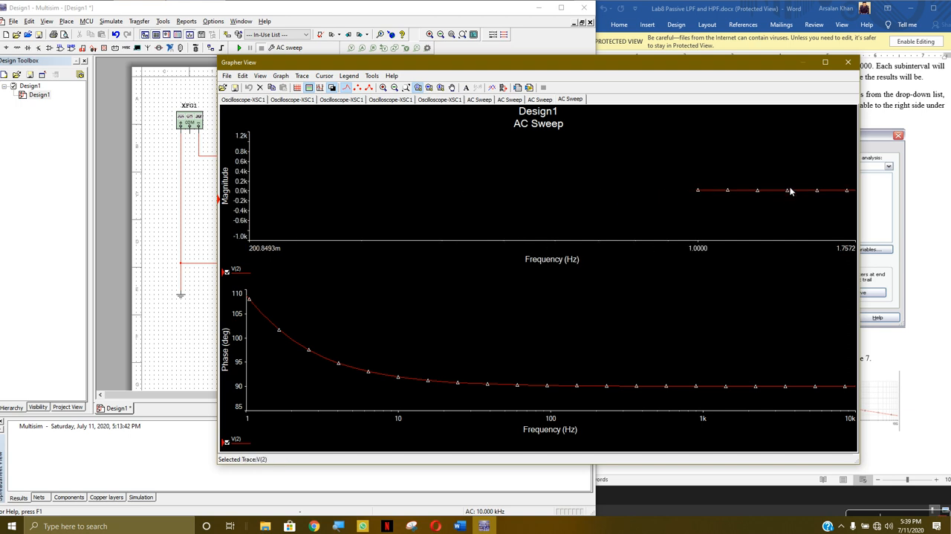
scroll(850, 189, up, 3)
drag(837, 174, 633, 229)
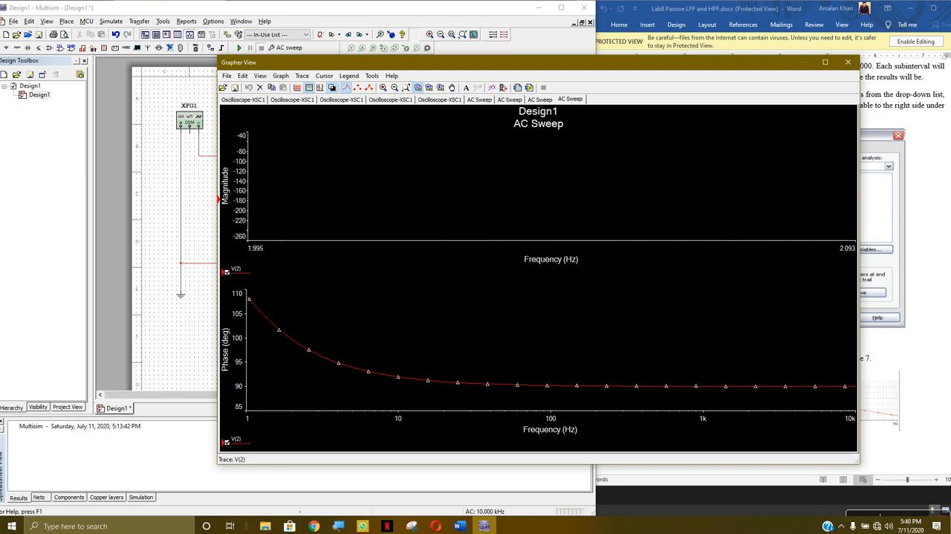
Inspect the trace properties of the V(2) magnitude curve, then close them and the Grapher View
double_click(229, 272)
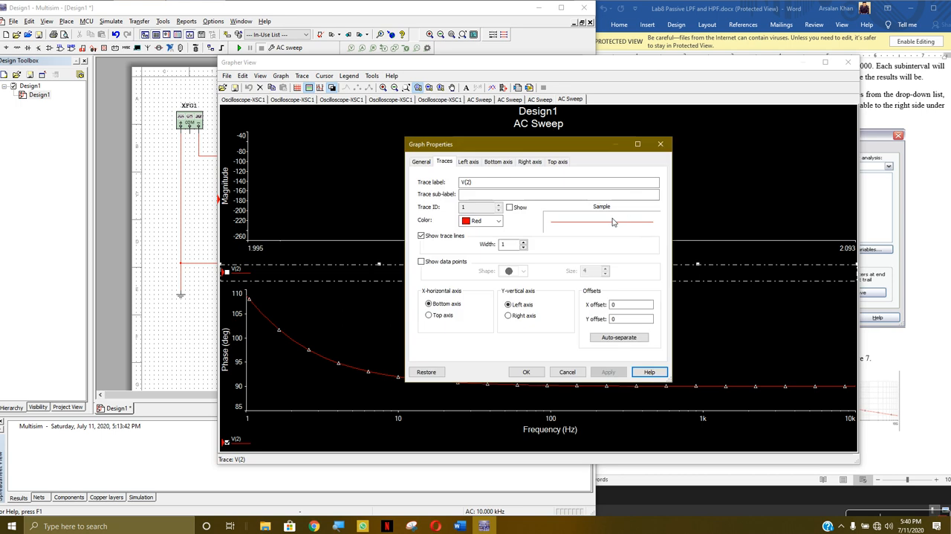
click(637, 145)
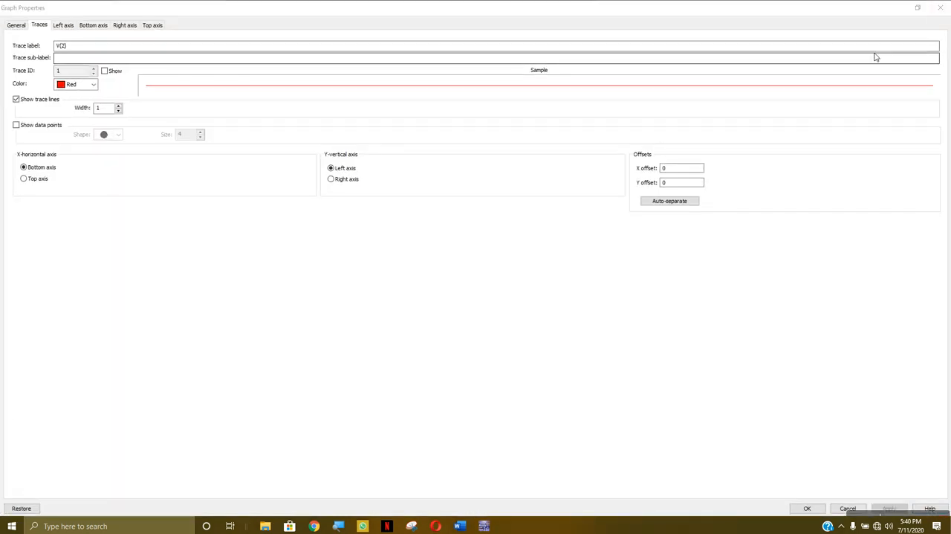
click(938, 7)
click(849, 62)
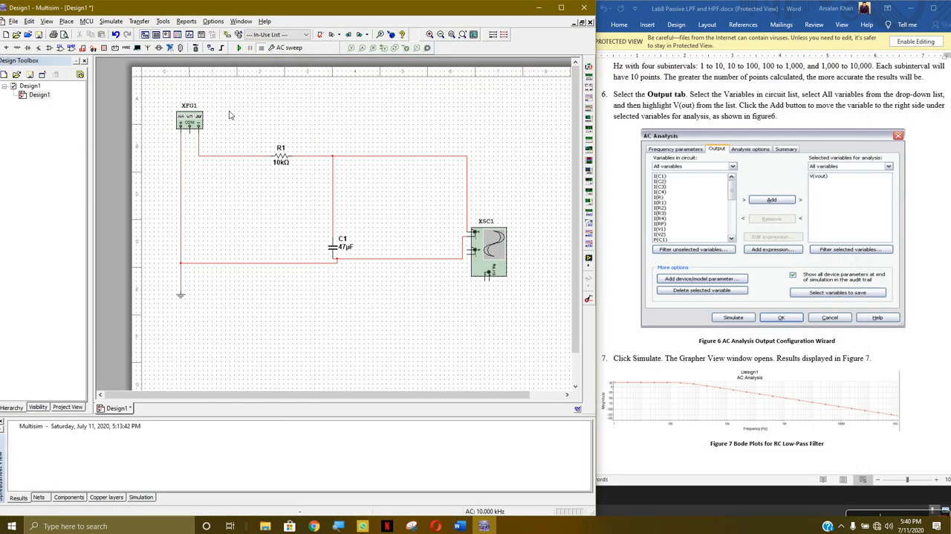
Check the AC Sweep's output variables and rerun the sweep for V(2)
click(112, 21)
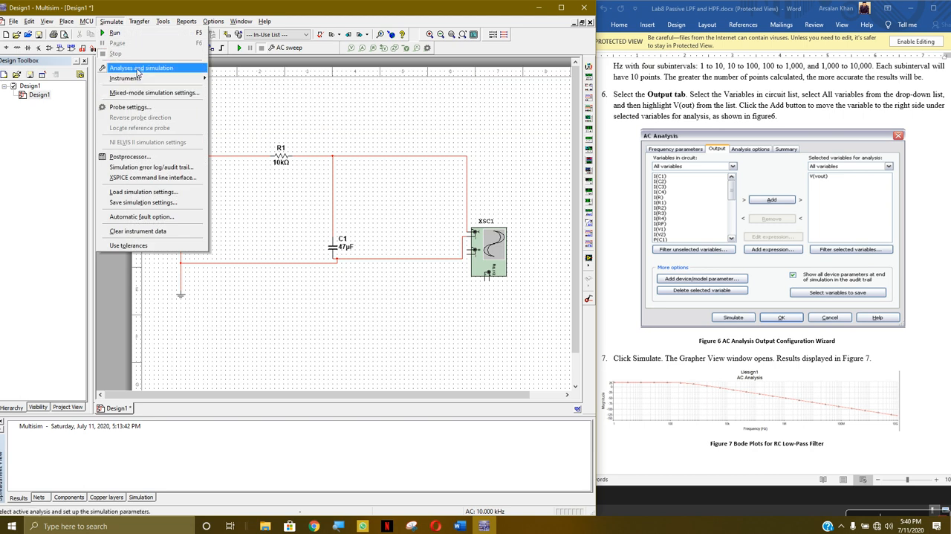
click(140, 68)
click(271, 142)
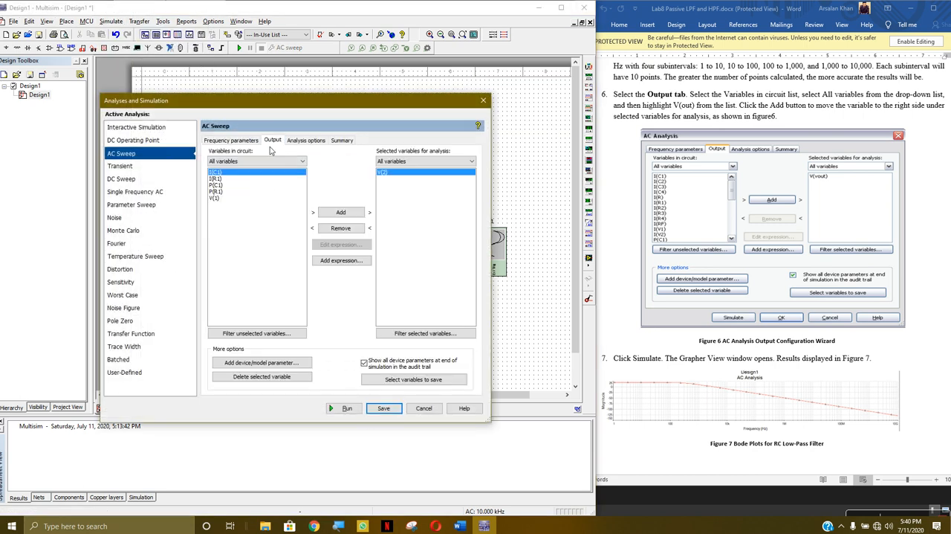
click(345, 408)
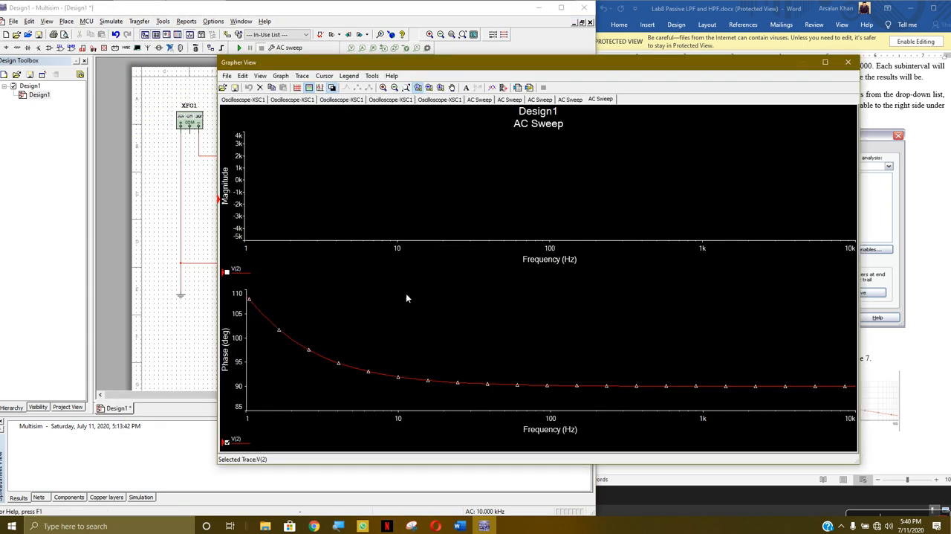
Turn the V(2) magnitude trace on, examine it over different axis ranges, and close the Grapher View
scroll(456, 196, up, 3)
click(227, 272)
scroll(392, 208, down, 5)
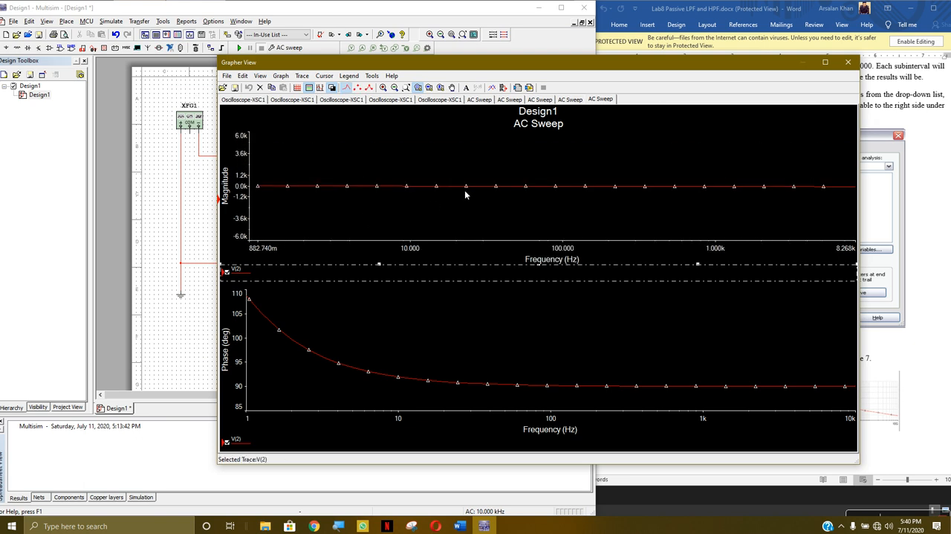
scroll(524, 198, up, 4)
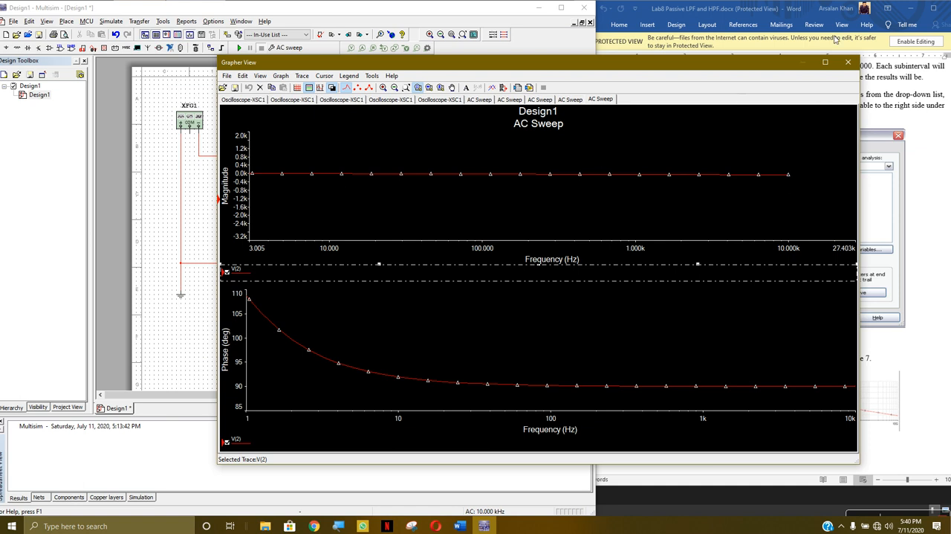
click(848, 63)
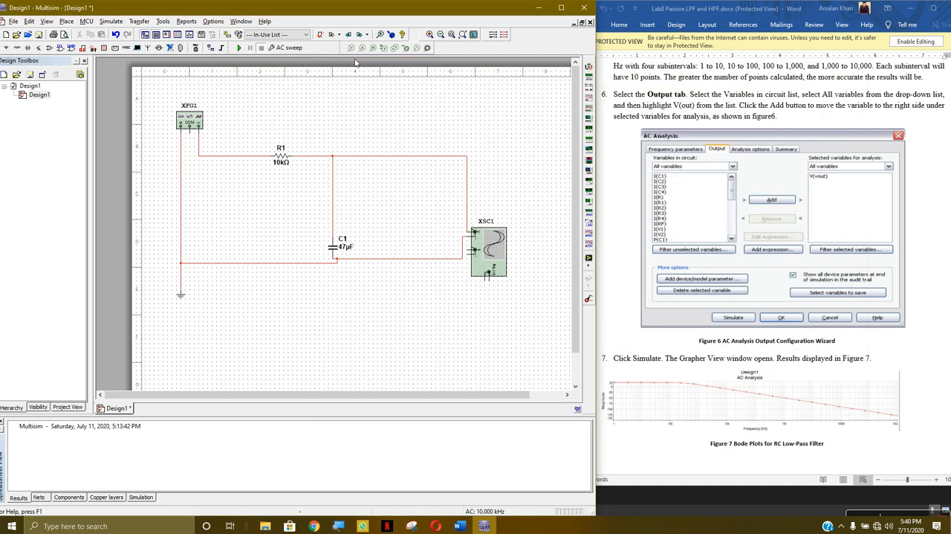
Run the AC Sweep for V(2) again and inspect its magnitude curve over a wider frequency range before closing the graph
click(112, 21)
click(145, 76)
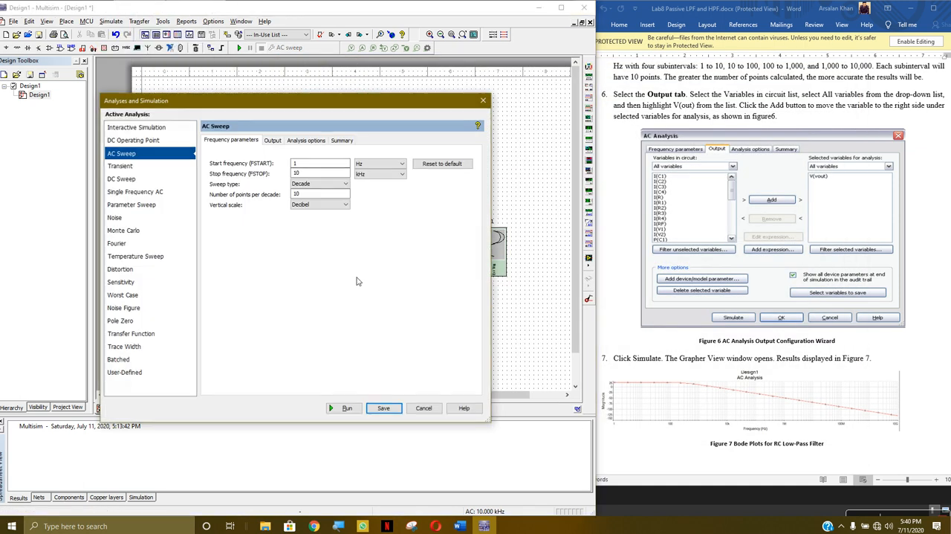
click(272, 141)
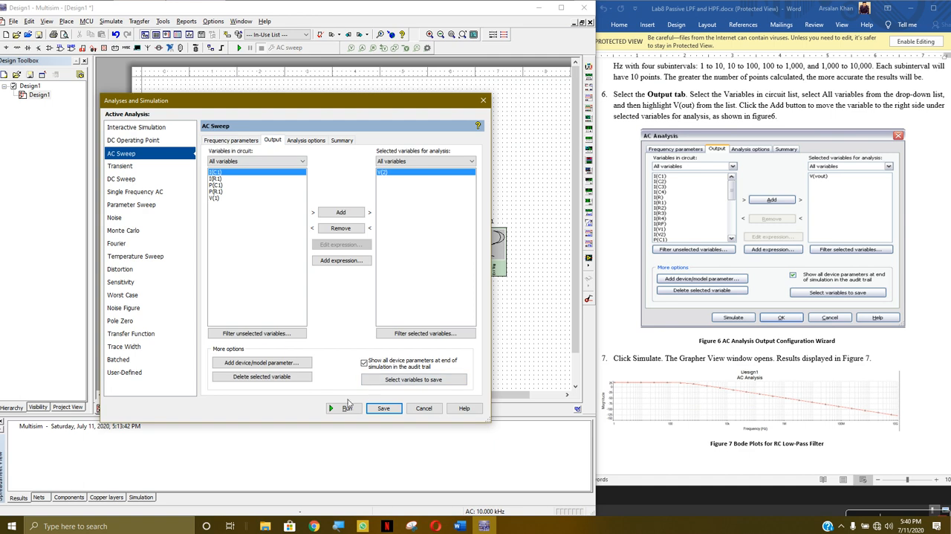
click(343, 408)
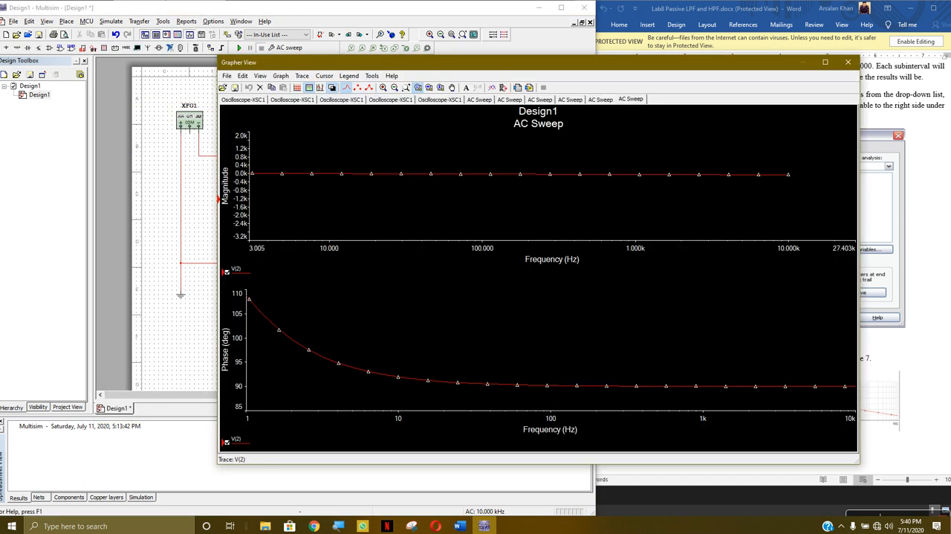
scroll(312, 175, up, 3)
scroll(303, 176, down, 5)
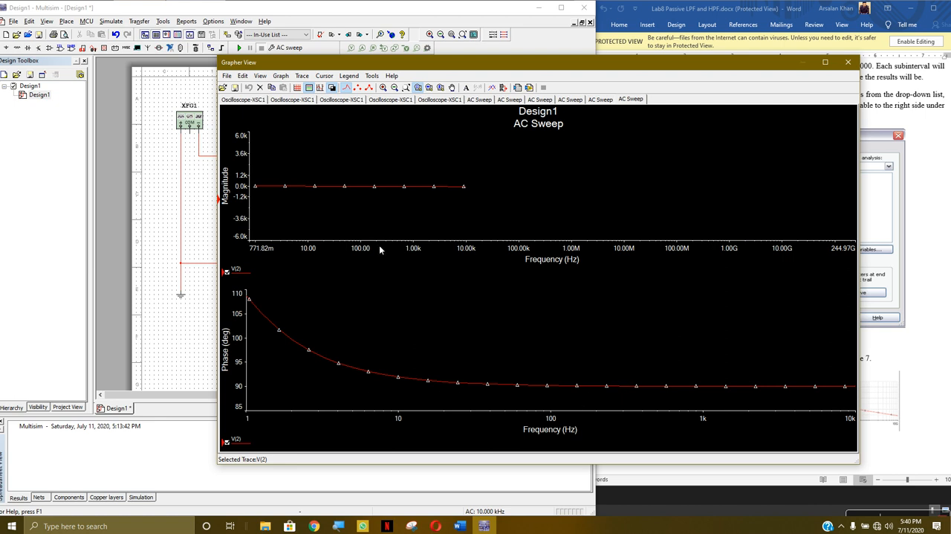
click(848, 62)
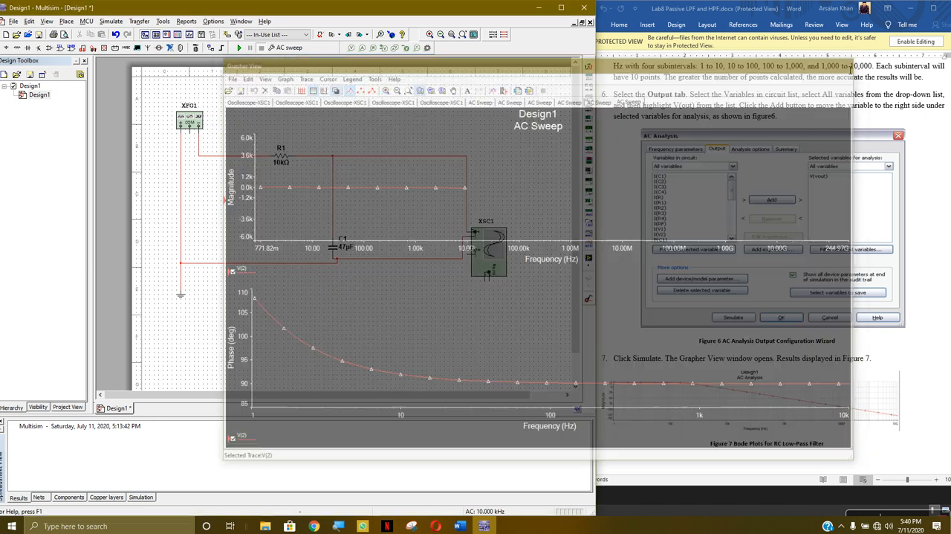
Consult Figure 7 in the lab sheet, then remove V(2) from the AC Sweep's selected variables and add it back
click(925, 376)
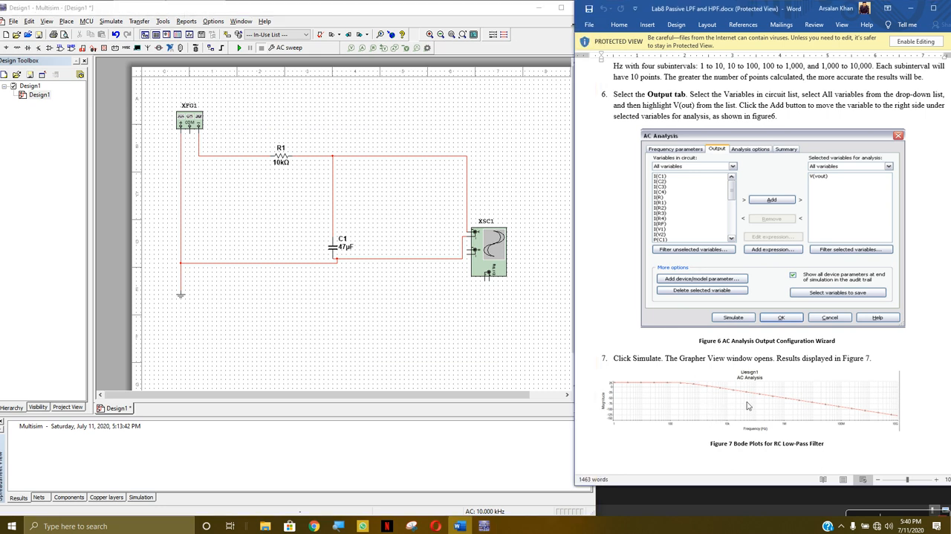
click(122, 22)
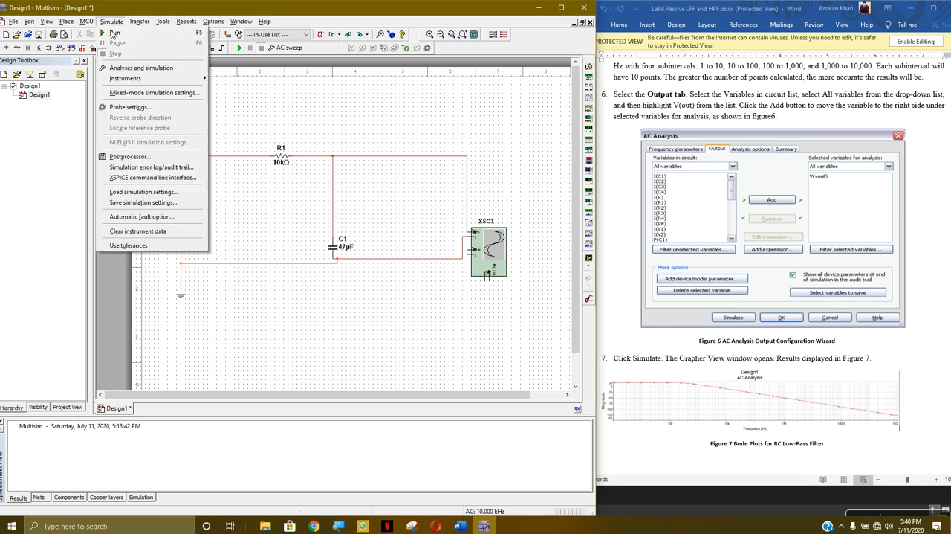
click(125, 81)
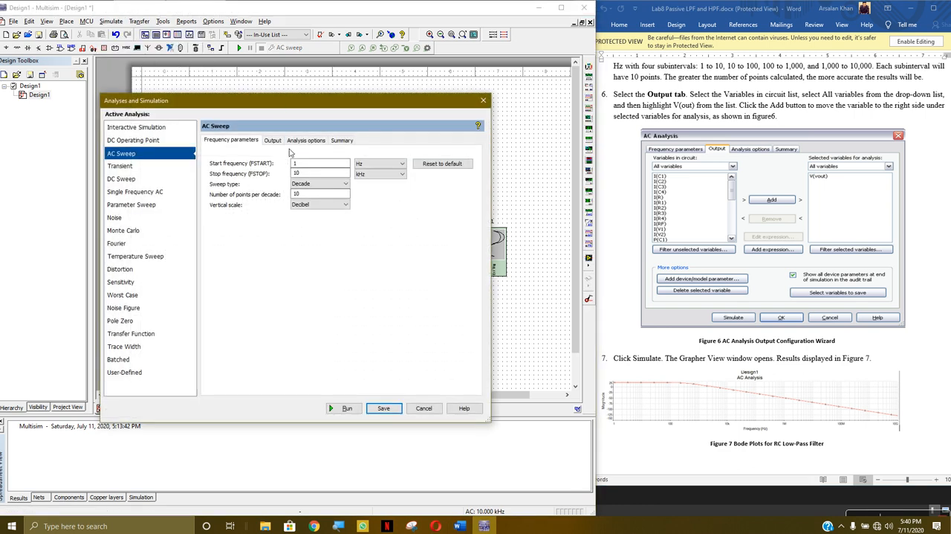
click(272, 140)
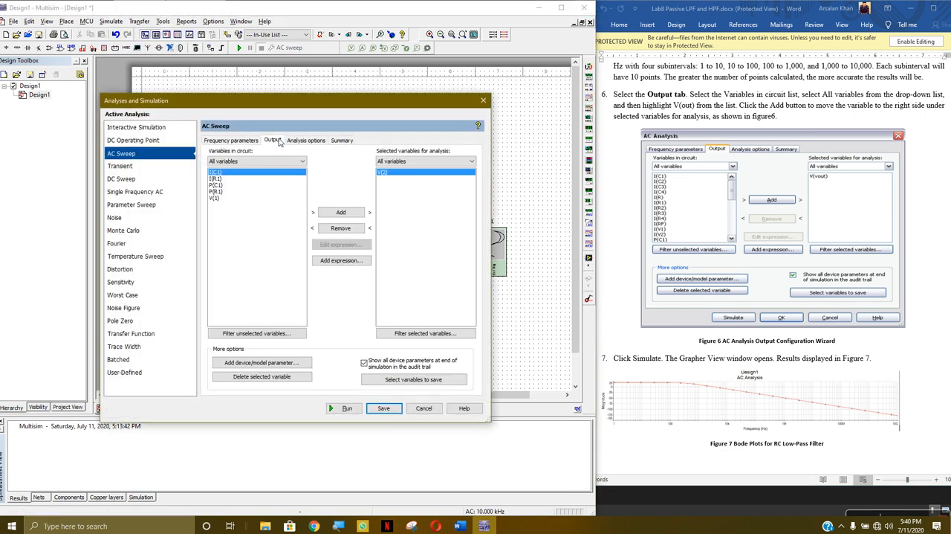
click(350, 229)
click(209, 204)
click(359, 212)
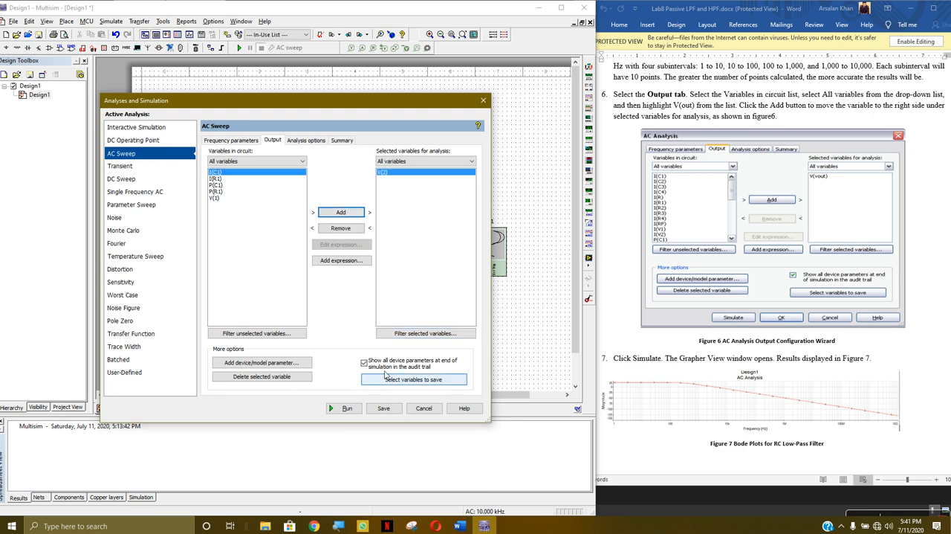
Review the AC Sweep's variables-to-save, analysis and frequency settings, then rerun it for V(2) and close the resulting graph
click(389, 381)
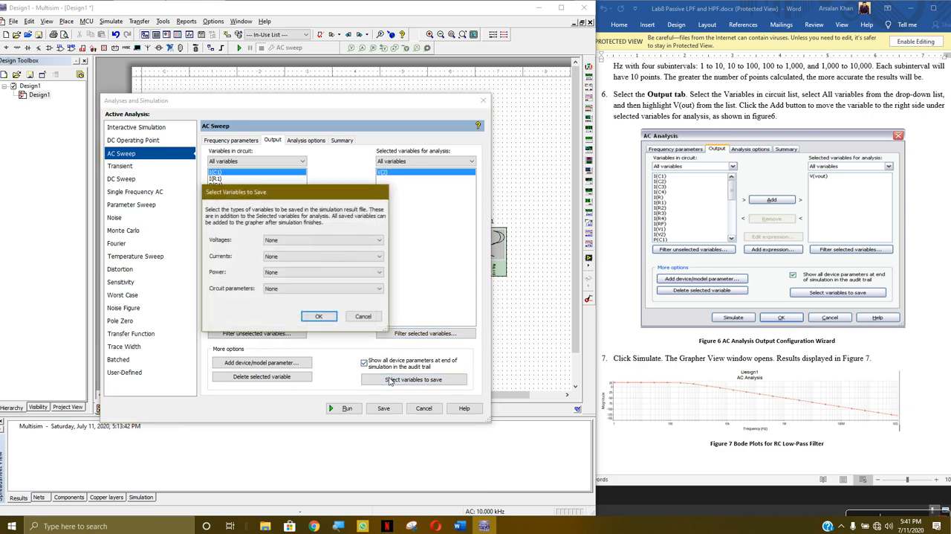
click(356, 318)
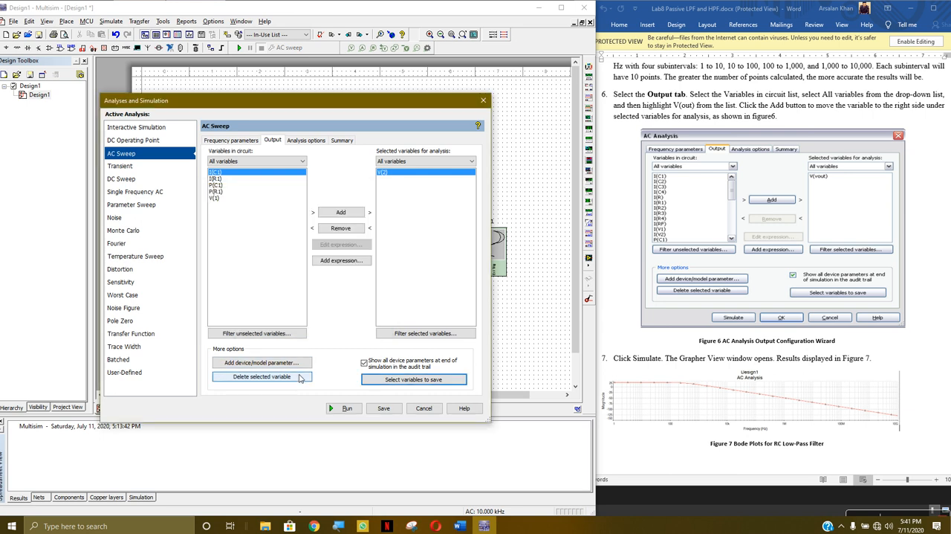
click(325, 140)
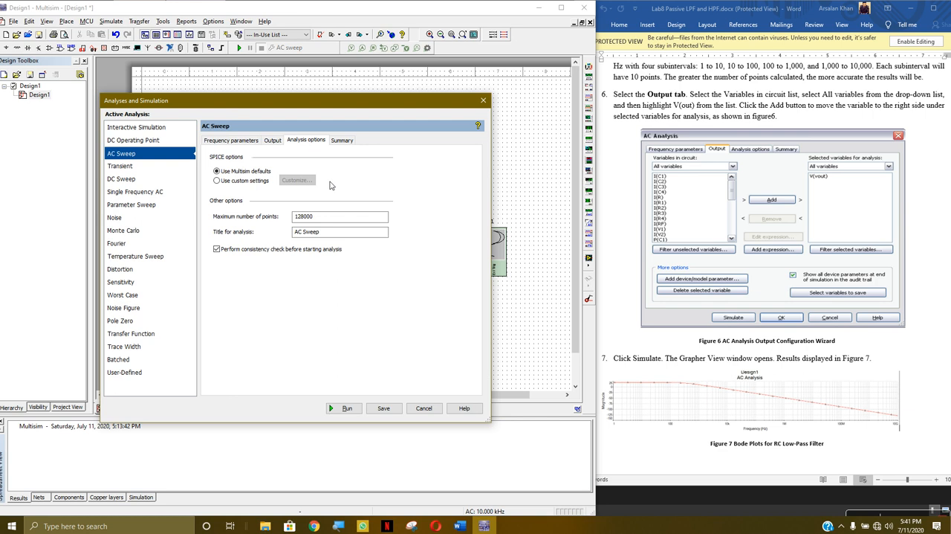
click(347, 142)
click(273, 141)
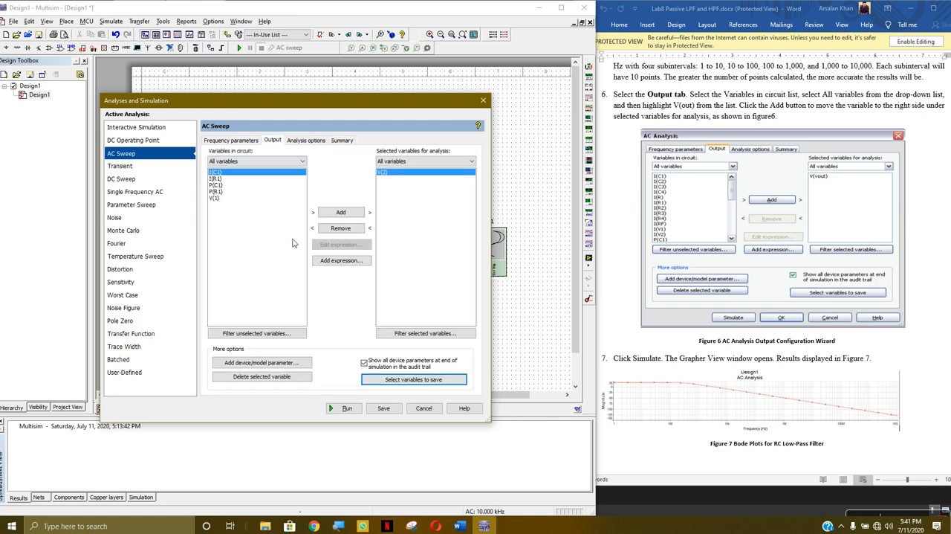
click(243, 140)
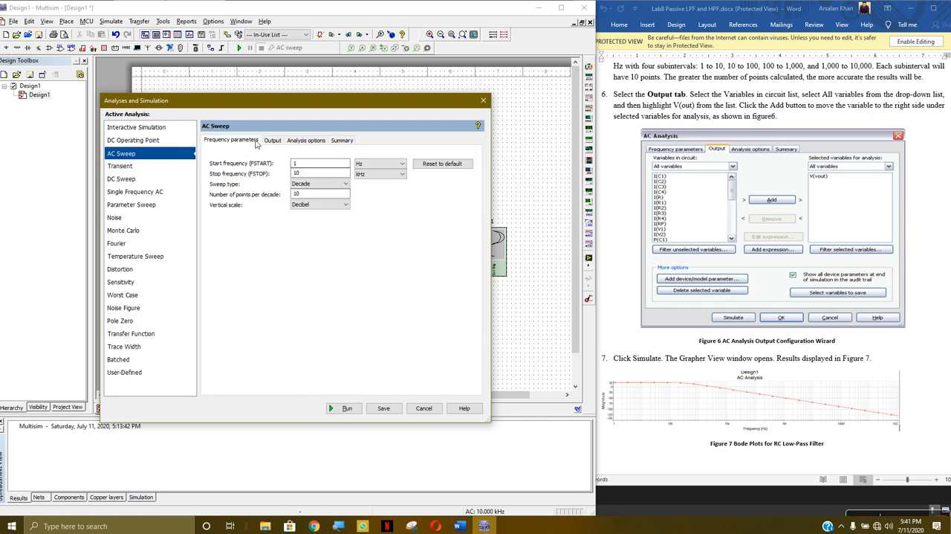
click(271, 141)
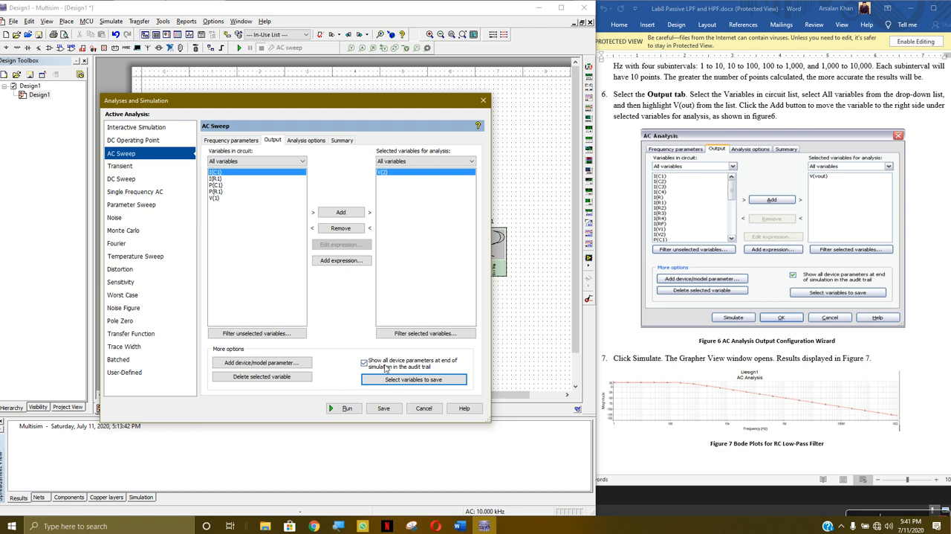
click(344, 408)
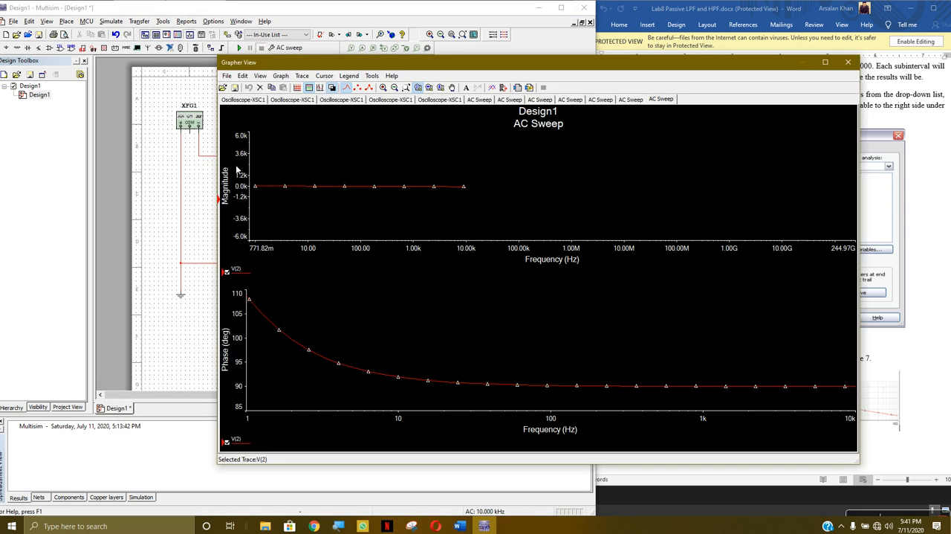
click(847, 61)
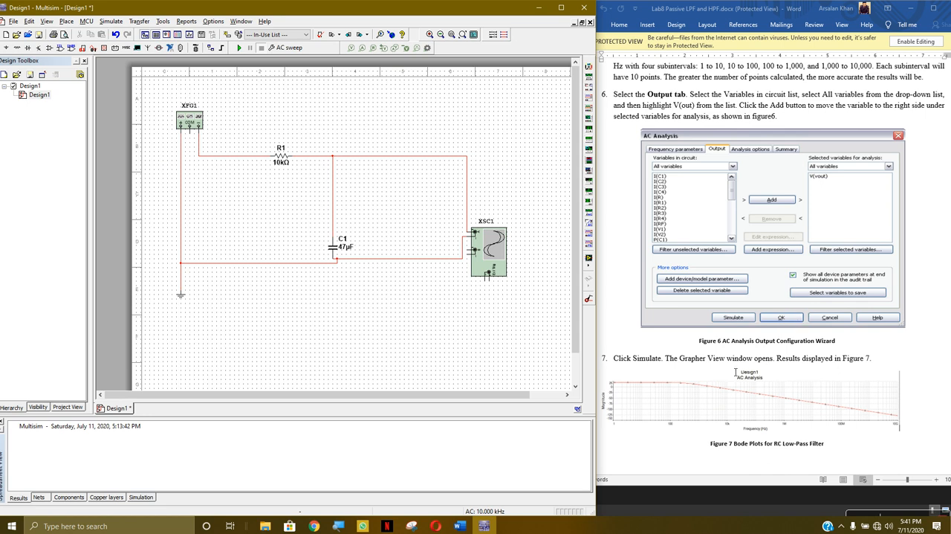
Read the lab sheet in Word from Figure 7 down to the Part II high pass filter schematic and instructions
click(875, 348)
scroll(873, 355, down, 2)
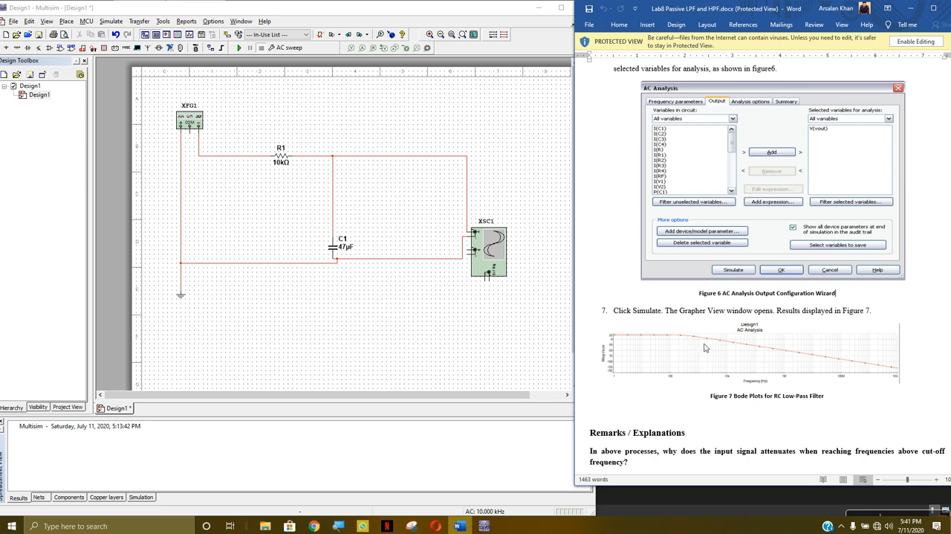
scroll(680, 355, down, 6)
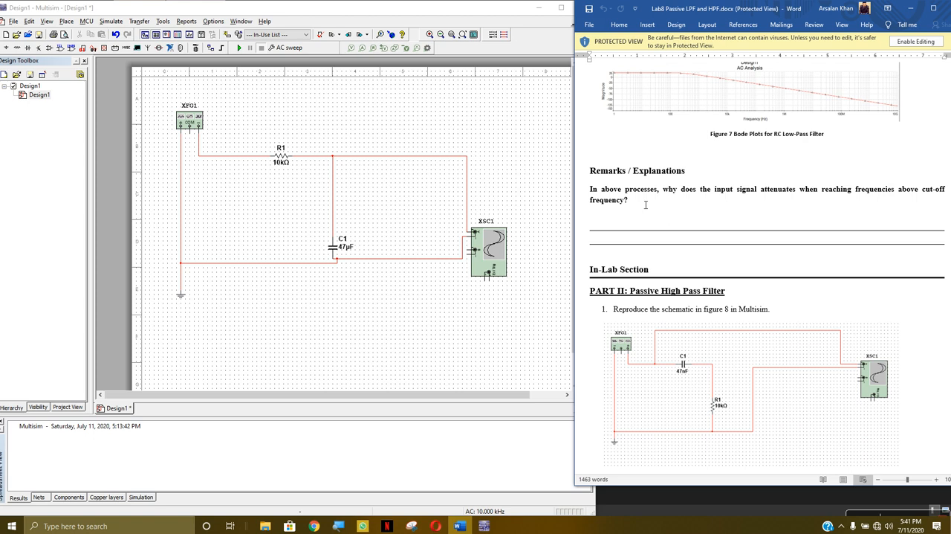
scroll(784, 241, up, 15)
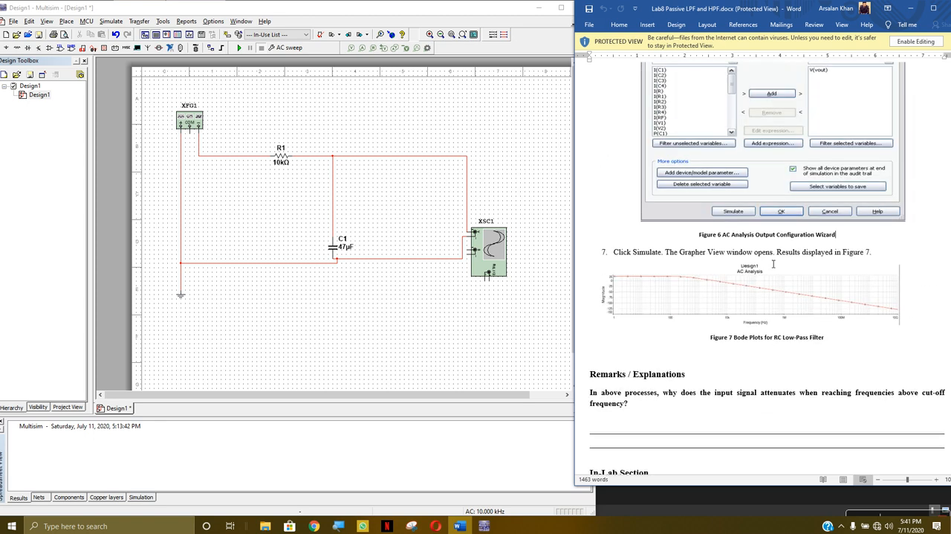
scroll(744, 303, down, 15)
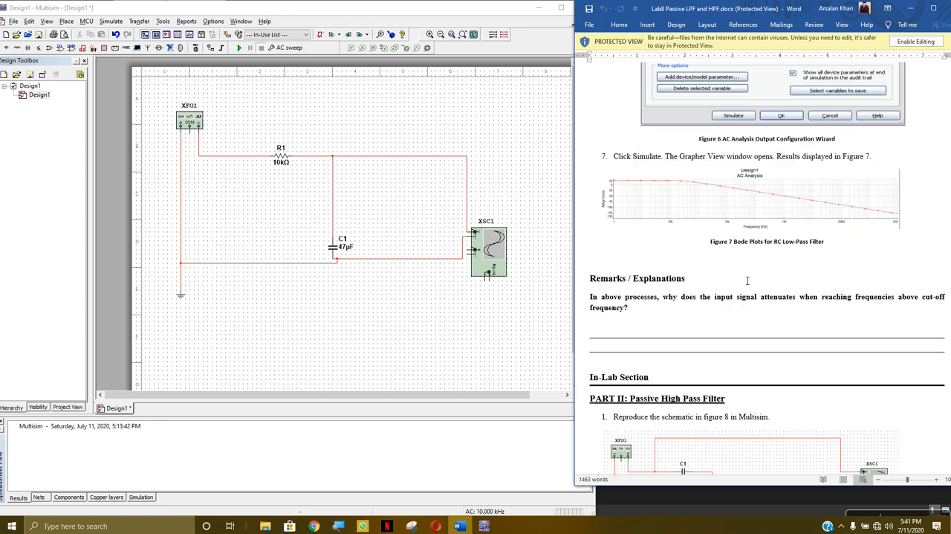
scroll(745, 269, down, 3)
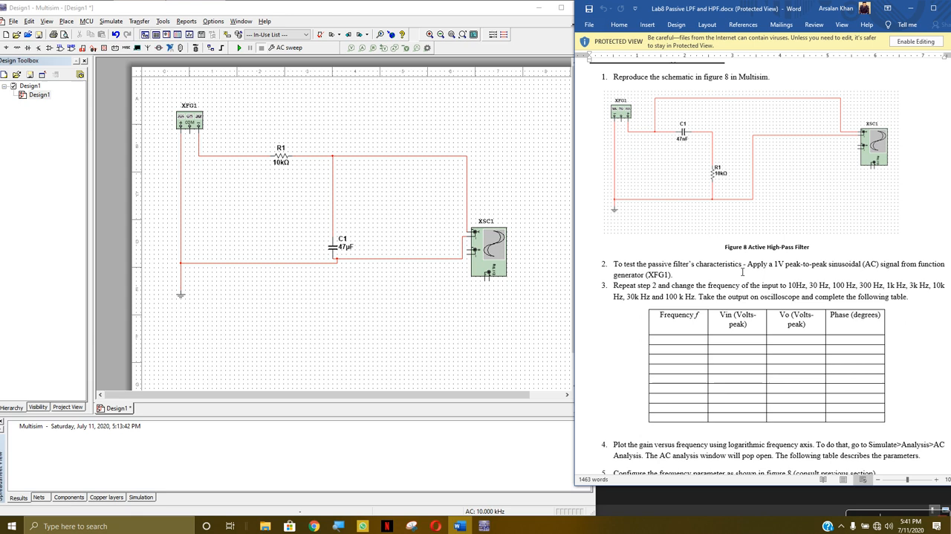
Save the low pass filter design to the Desktop as LPF.ms14
click(325, 102)
click(13, 21)
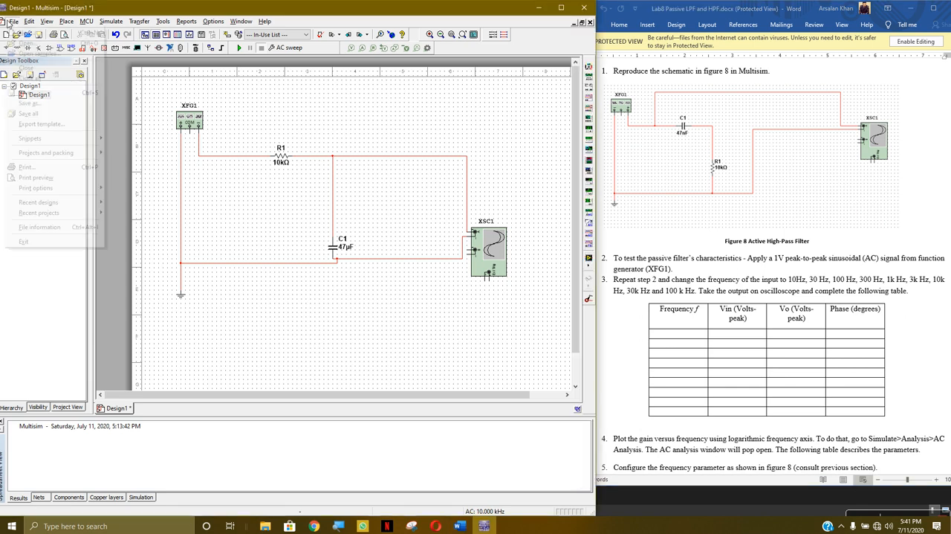
click(30, 103)
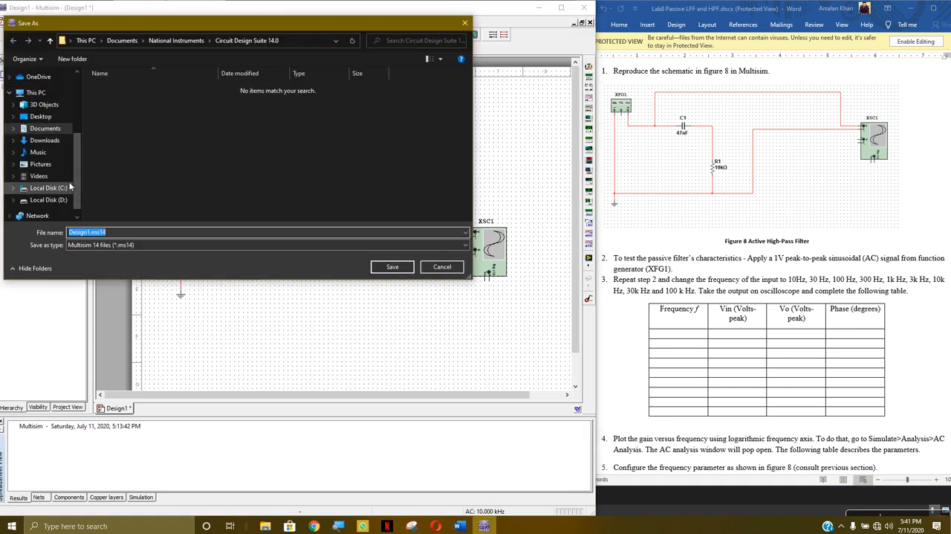
click(41, 116)
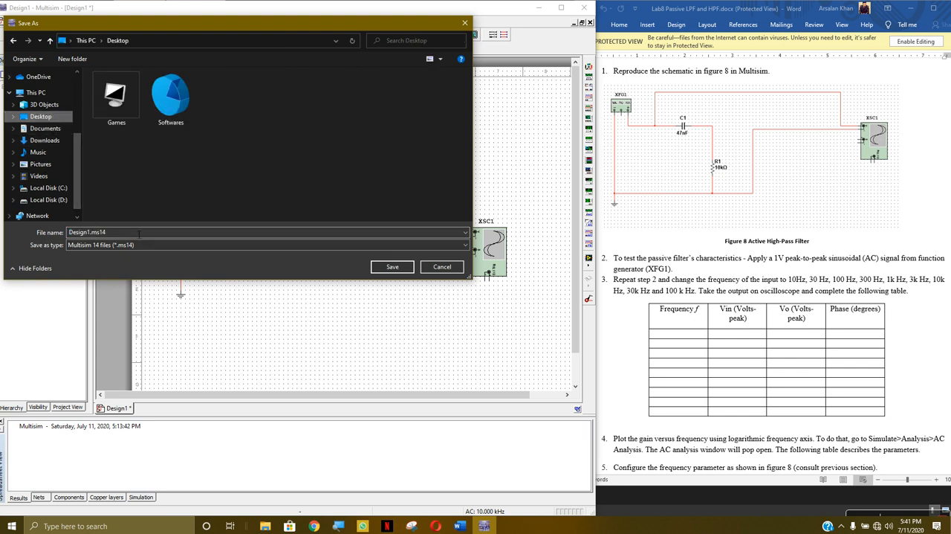
click(92, 234)
drag(91, 234, 59, 239)
text(LPF)
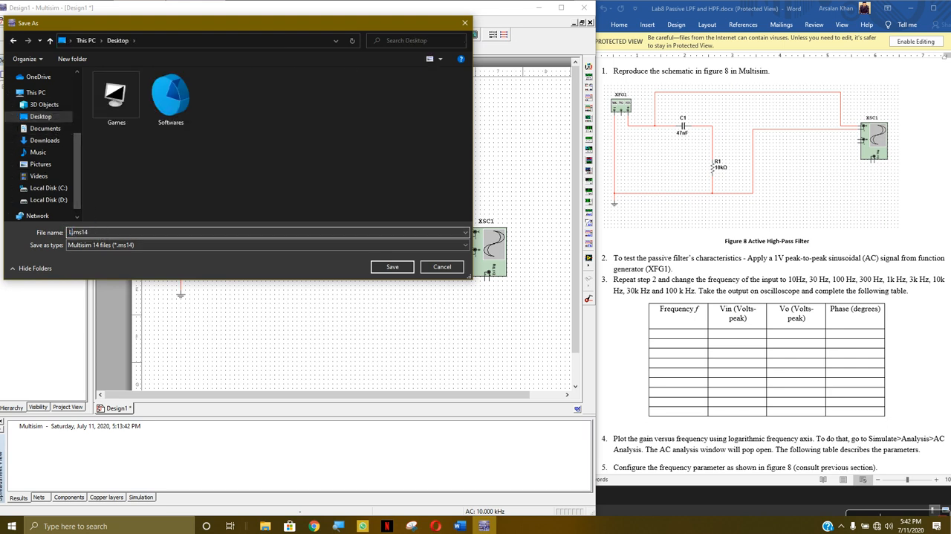
click(409, 267)
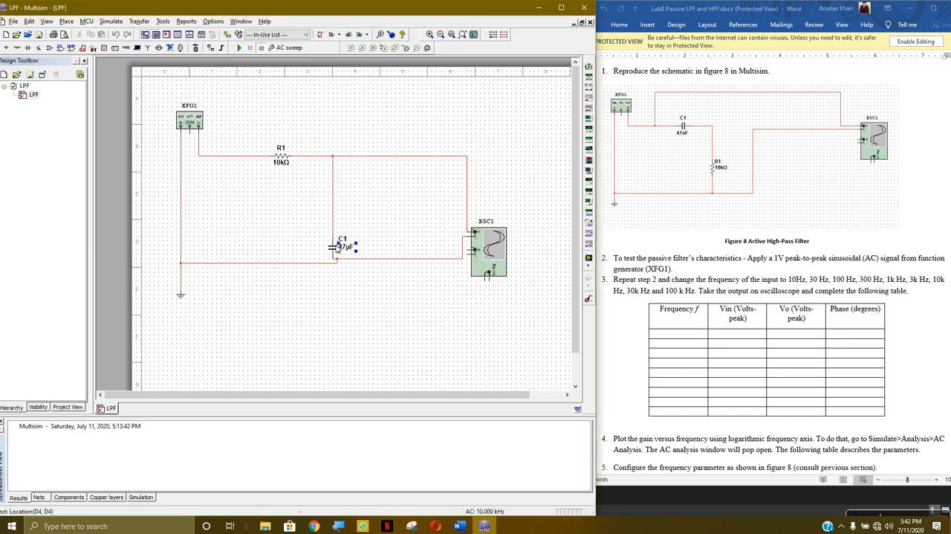
Delete every wire attached to resistor R1, capacitor C1 and oscilloscope XSC1 to clear the low pass connections
click(336, 218)
key(Delete)
click(311, 157)
key(Delete)
click(359, 263)
key(Delete)
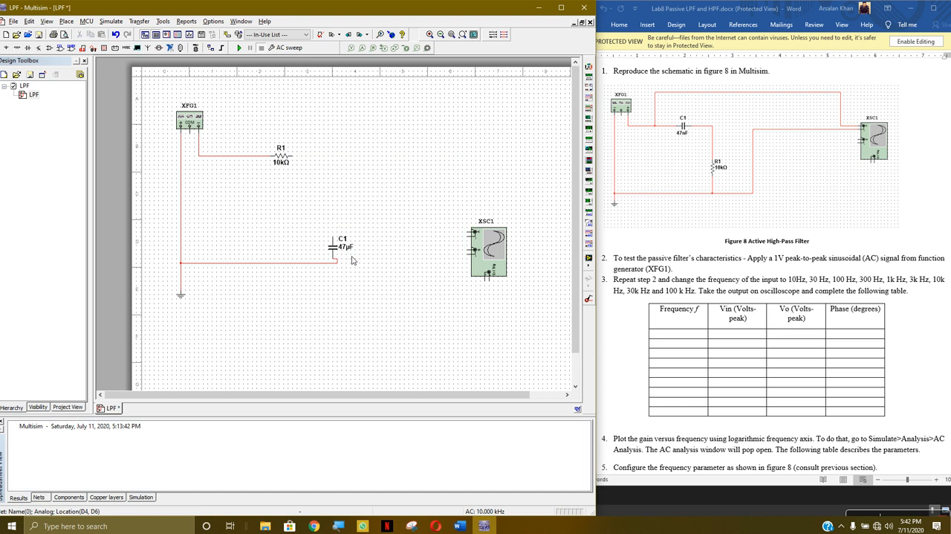
click(310, 263)
key(Delete)
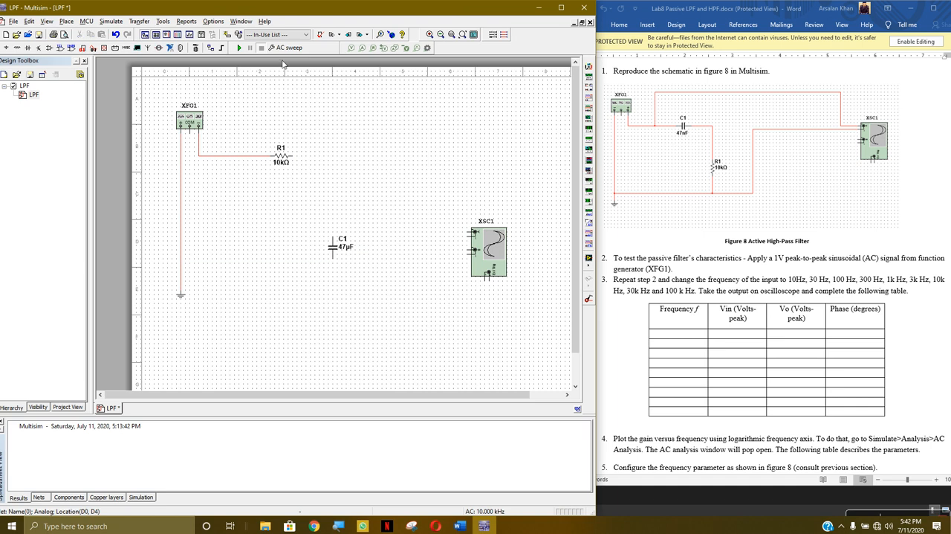
click(253, 156)
key(Delete)
Rotate capacitor C1 90° counter clockwise and move it between function generator XFG1 and resistor R1
right_click(335, 246)
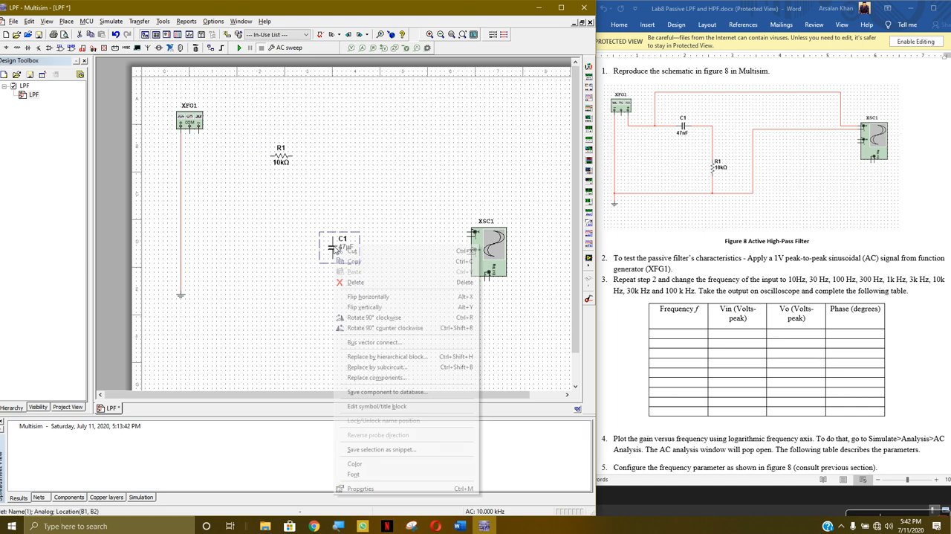
click(378, 327)
mouse_move(337, 249)
mouse_down()
mouse_move(243, 152)
mouse_move(352, 249)
mouse_up()
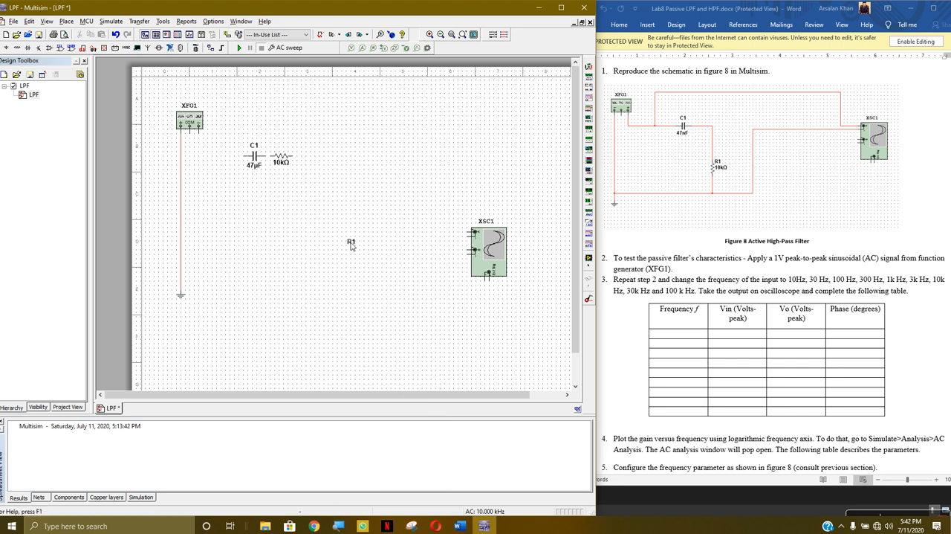
Undo the stray R1 label move, put R1 in the capacitor's former place rotated 90° clockwise, and shift C1 slightly toward it
key(ctrl+z)
drag(290, 159, 340, 247)
right_click(339, 247)
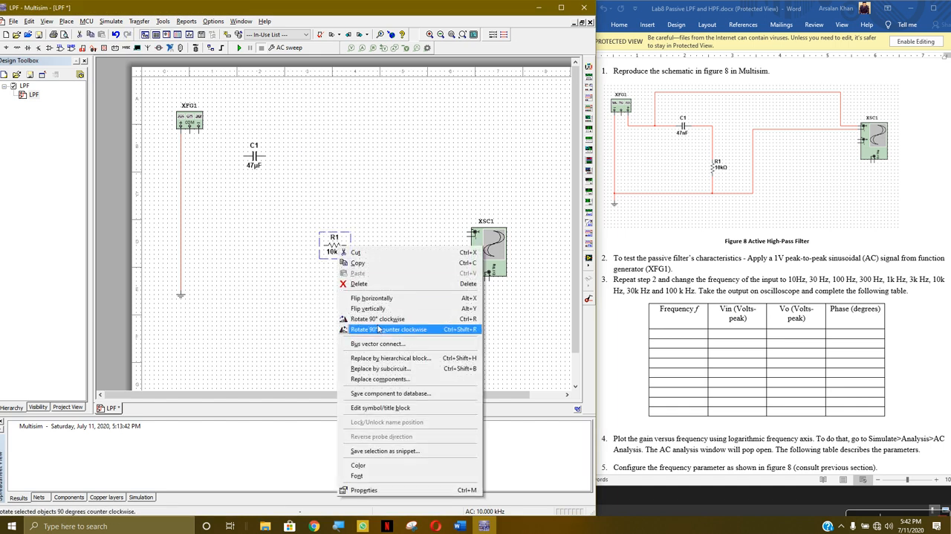
click(377, 319)
drag(259, 174, 277, 183)
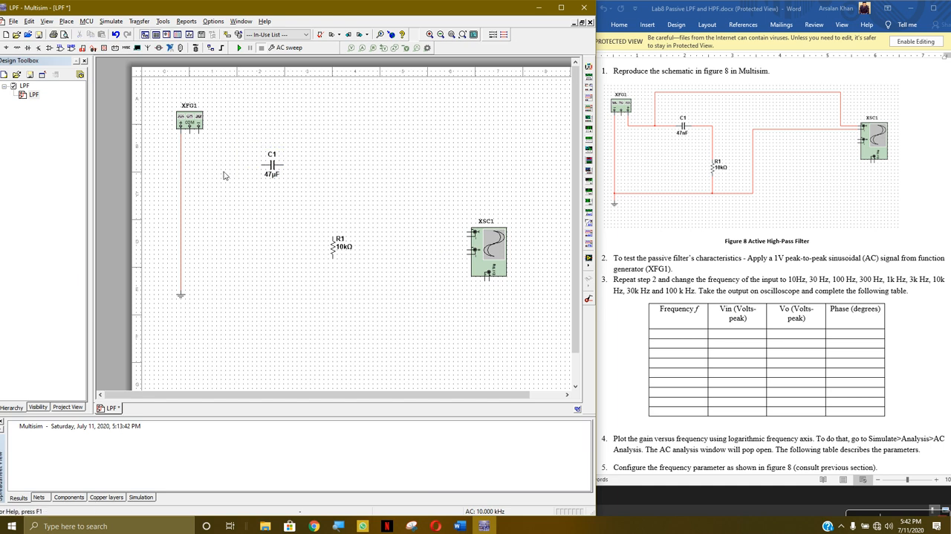
Wire function generator XFG1's negative terminal through C1 to the upper end of R1, and R1's lower end to the ground line
click(199, 128)
click(261, 163)
click(282, 164)
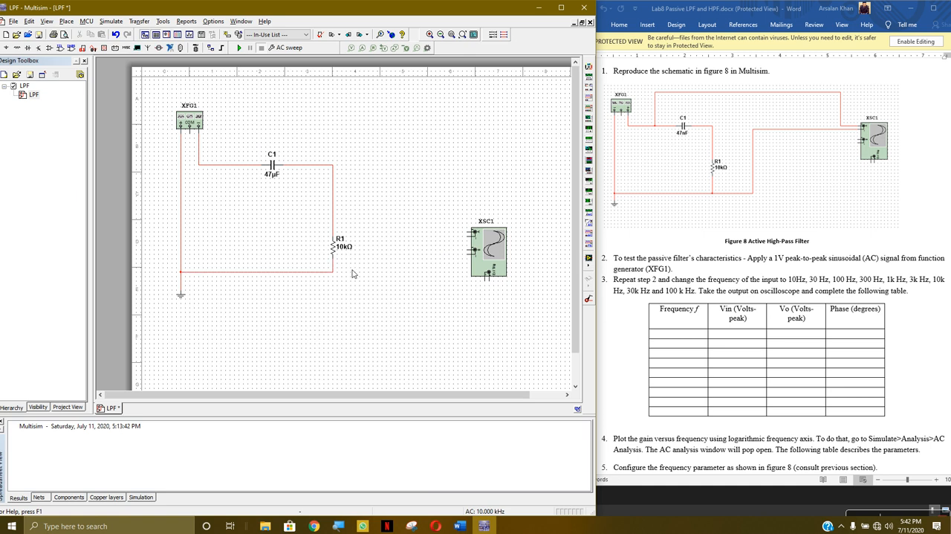
Following the lab sheet's high pass filter circuit, wire oscilloscope channel A across R1, positive at the C1–R1 node and negative at ground
scroll(720, 312, up, 3)
scroll(755, 307, up, 20)
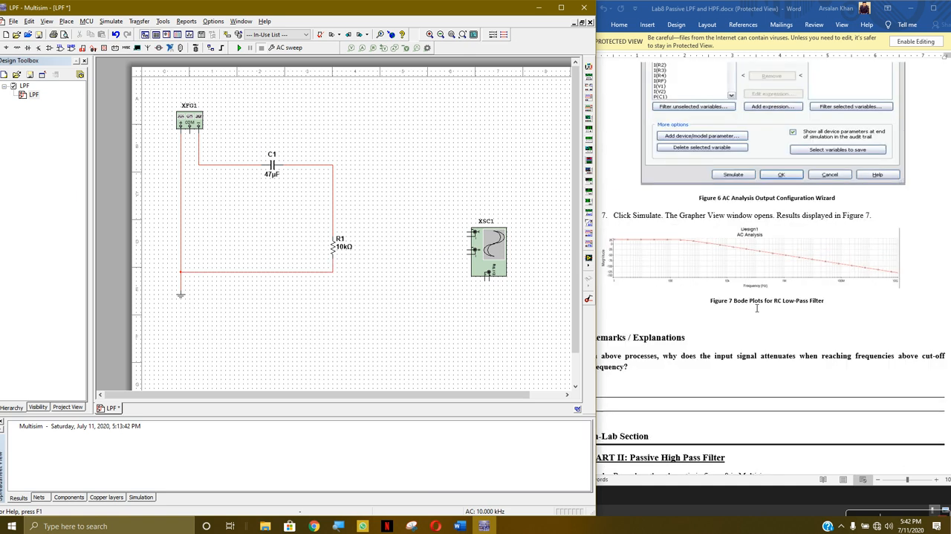
scroll(755, 307, up, 15)
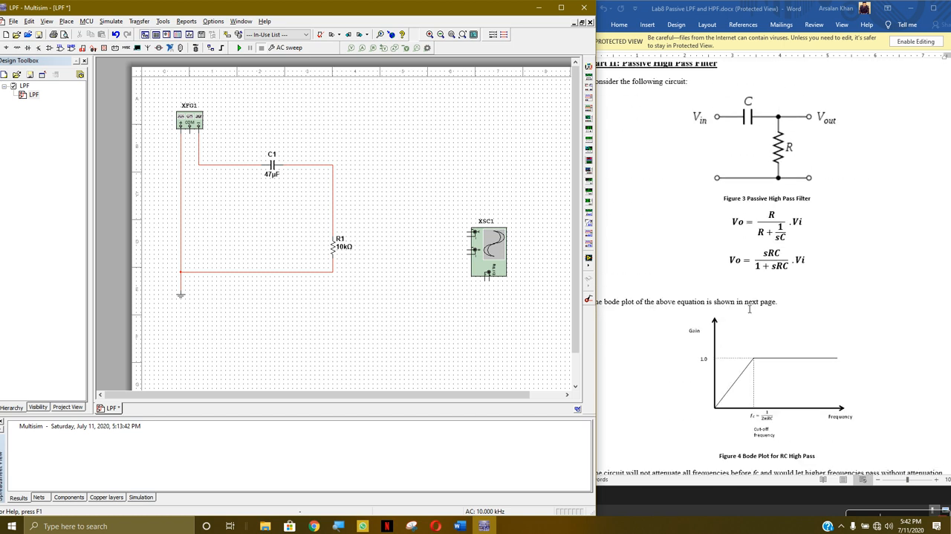
scroll(749, 310, down, 20)
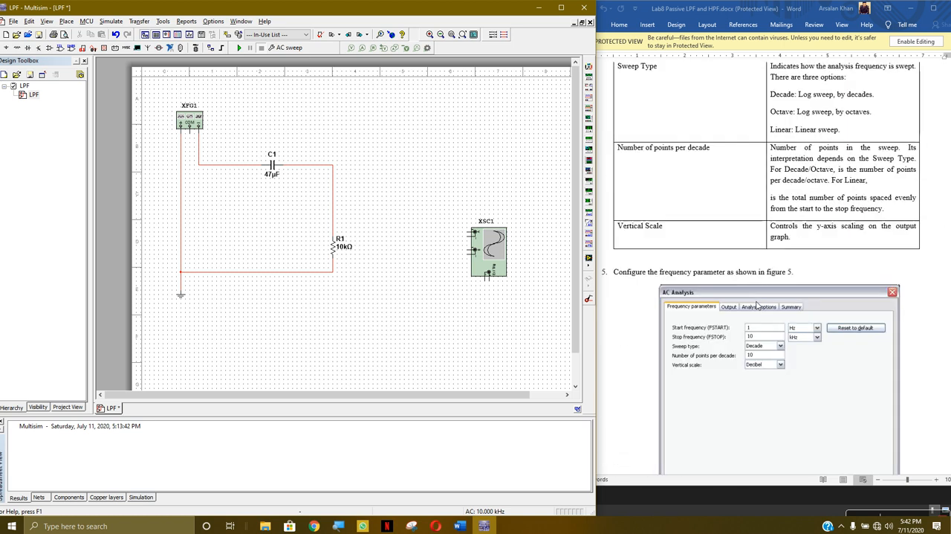
scroll(760, 301, down, 10)
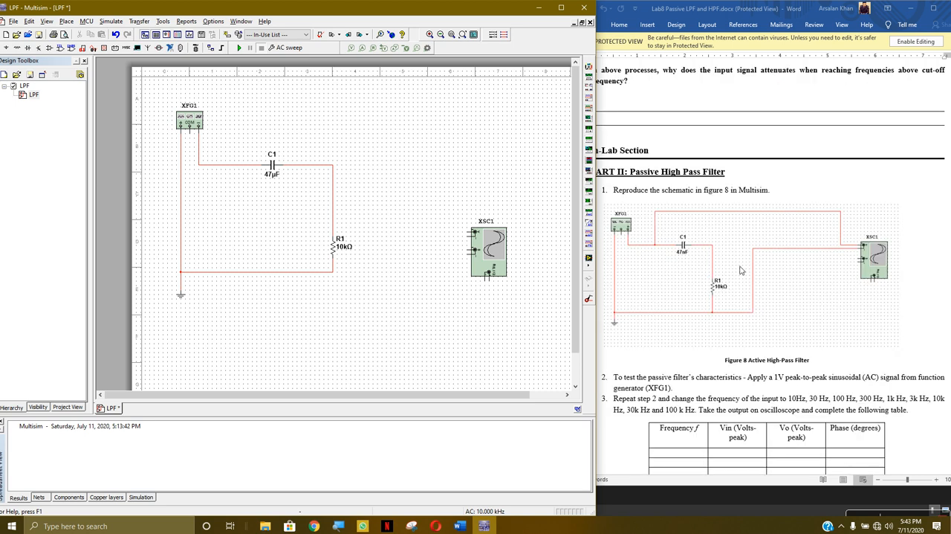
click(474, 235)
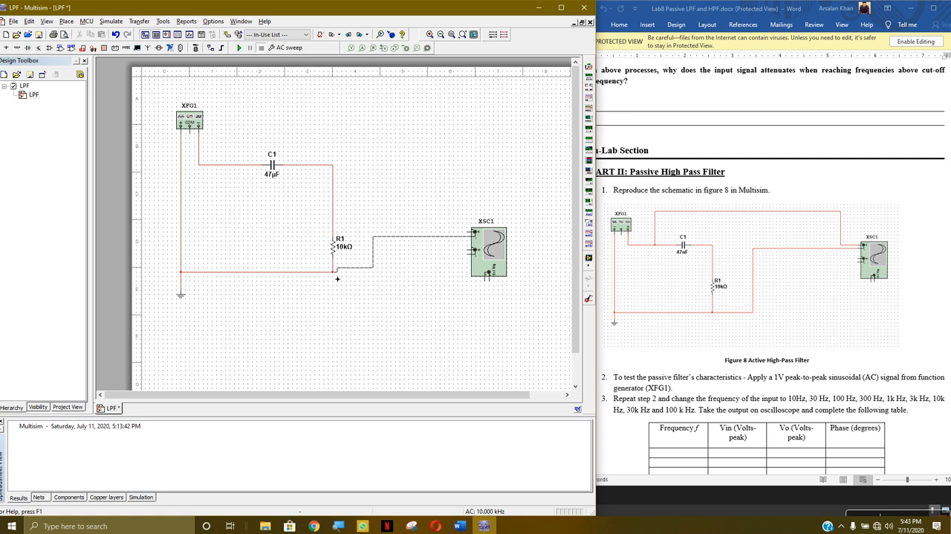
click(334, 273)
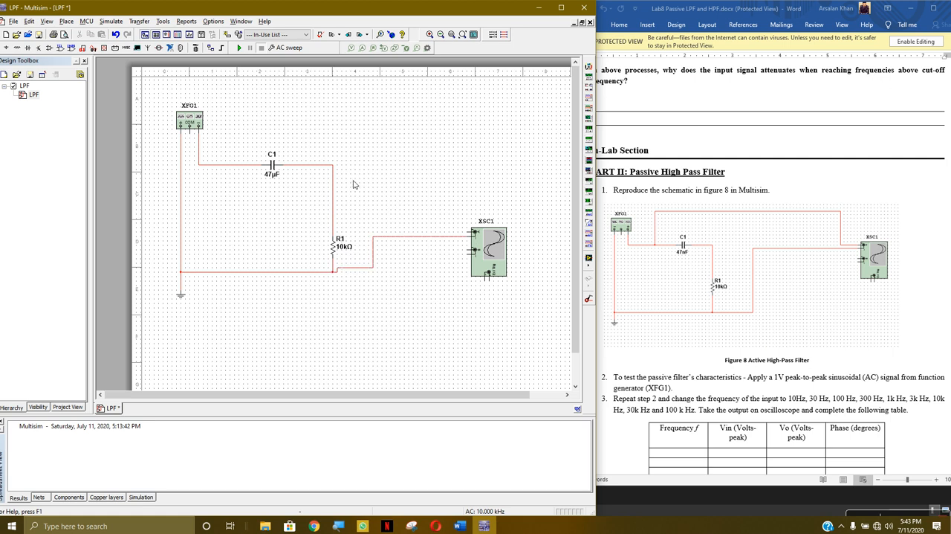
click(473, 232)
click(333, 165)
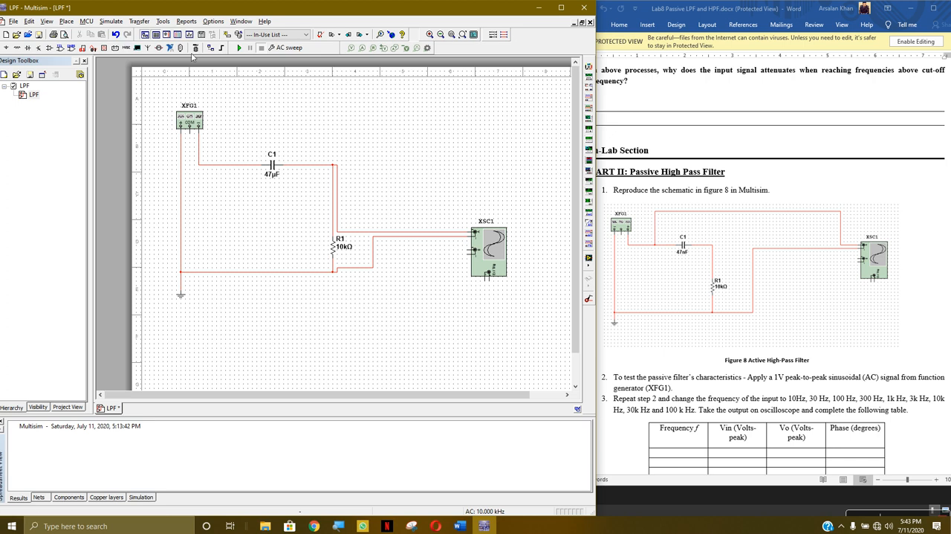
Set function generator XFG1 to a frequency of 1 Hz and an amplitude of 1 Vp
double_click(197, 117)
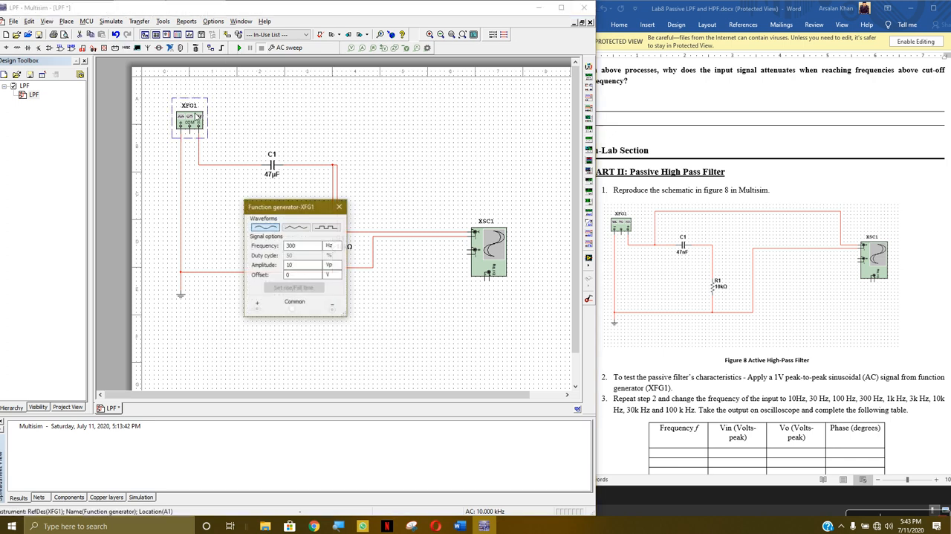
click(311, 246)
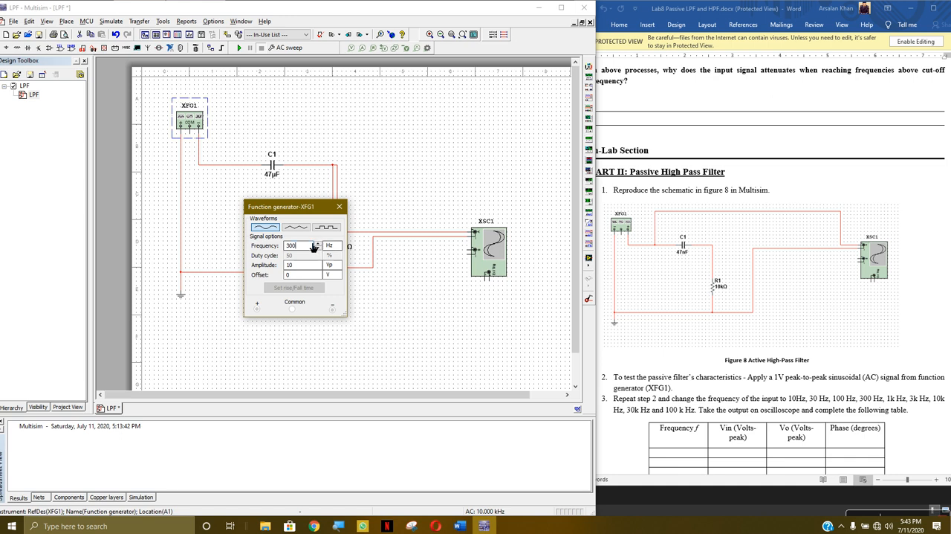
drag(307, 246, 246, 248)
text(1)
click(310, 266)
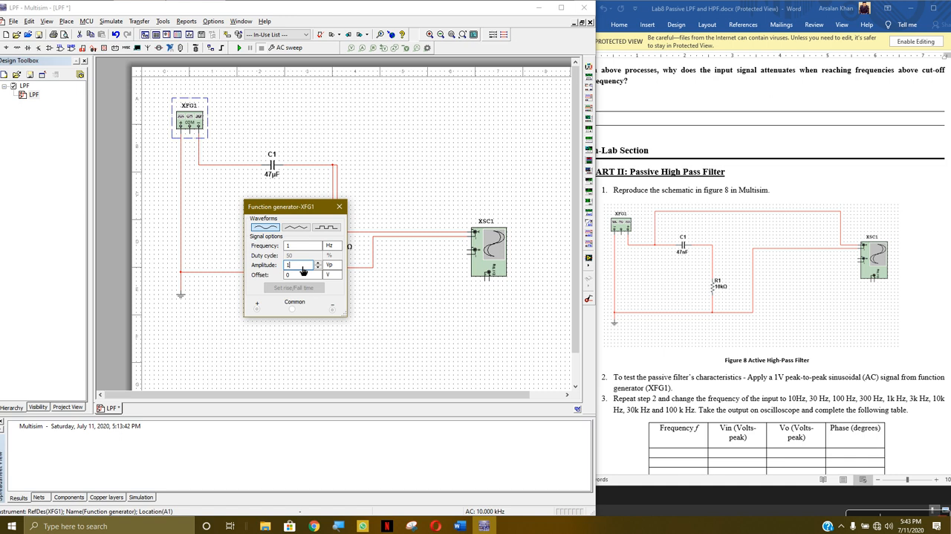
click(343, 207)
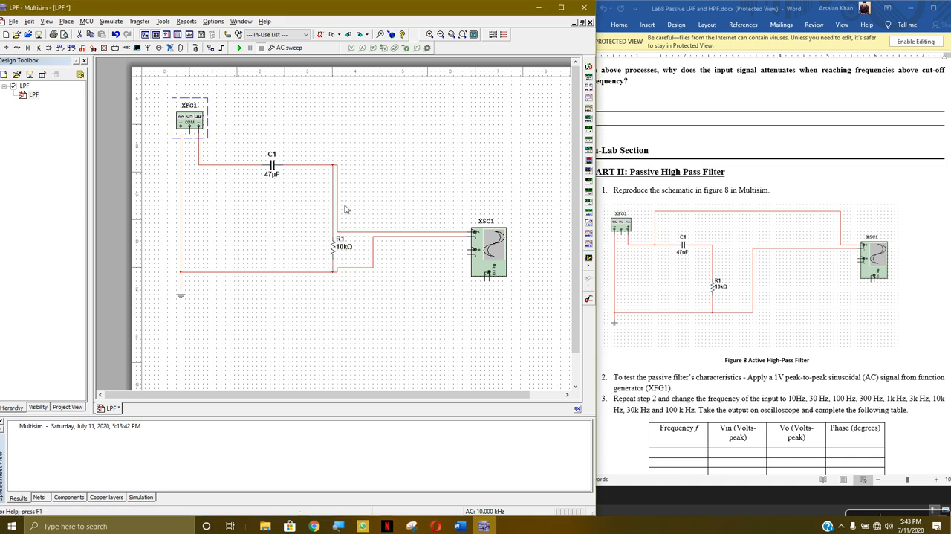
click(293, 138)
Run the AC Sweep on the high pass filter circuit twice, view its magnitude and phase graphs, and close the grapher
click(240, 48)
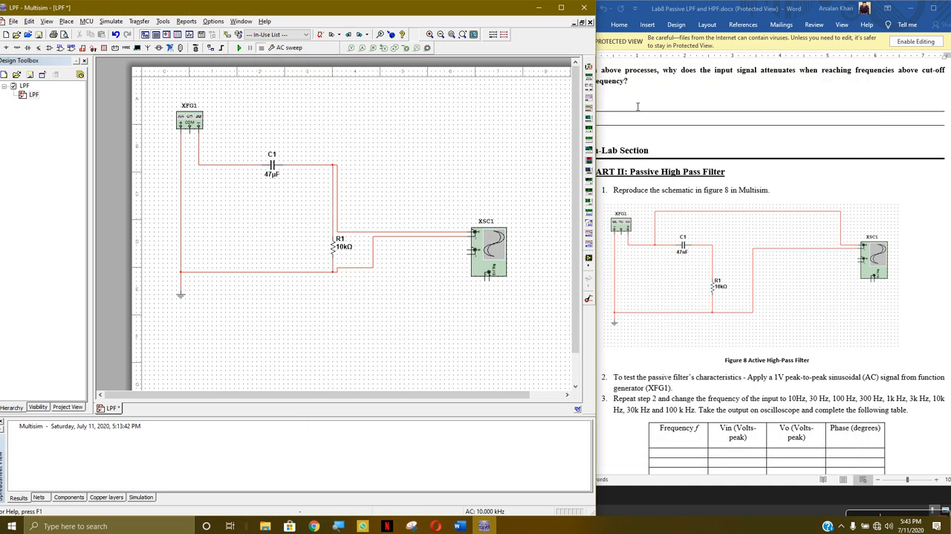
click(848, 62)
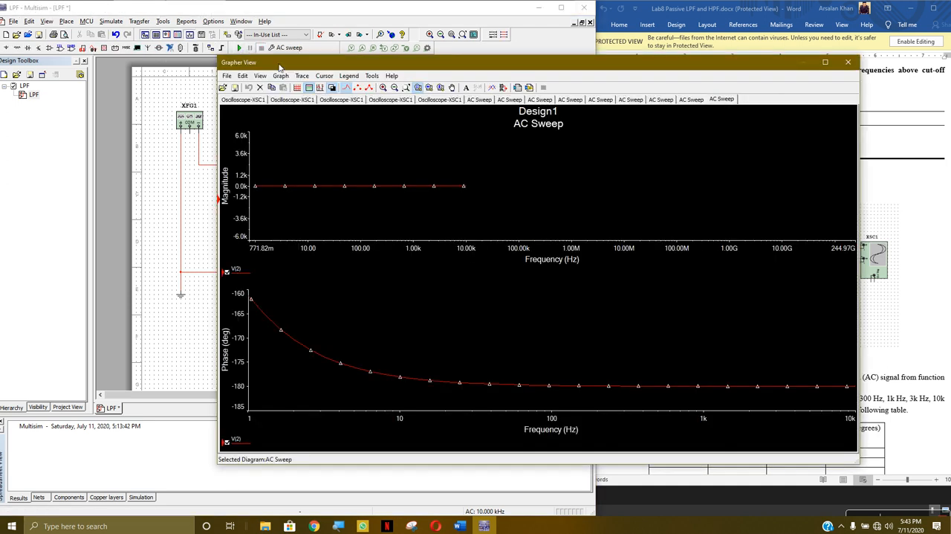
click(848, 64)
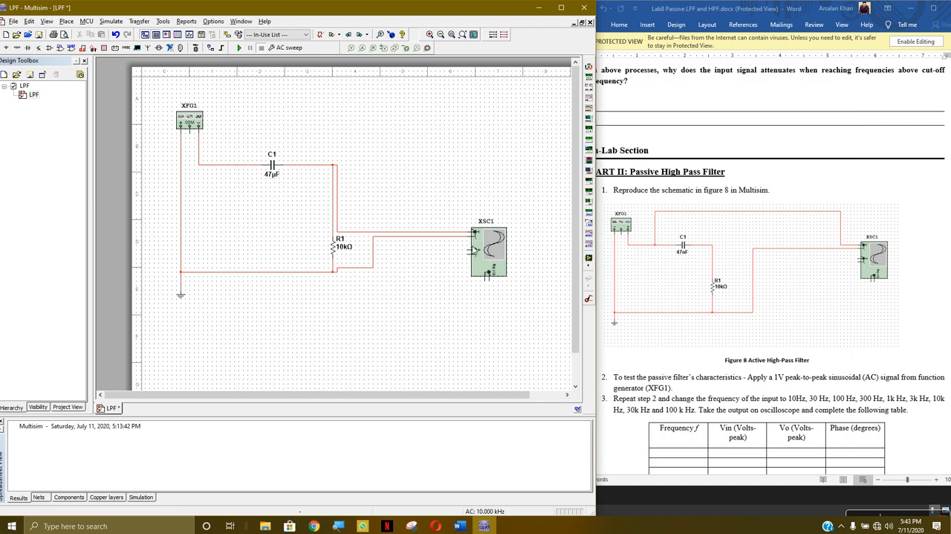
double_click(474, 250)
click(424, 155)
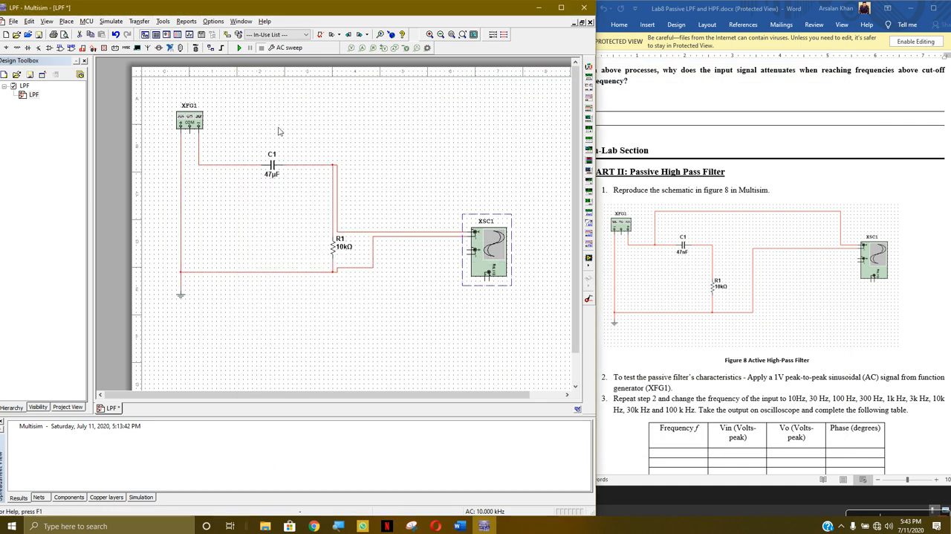
click(239, 47)
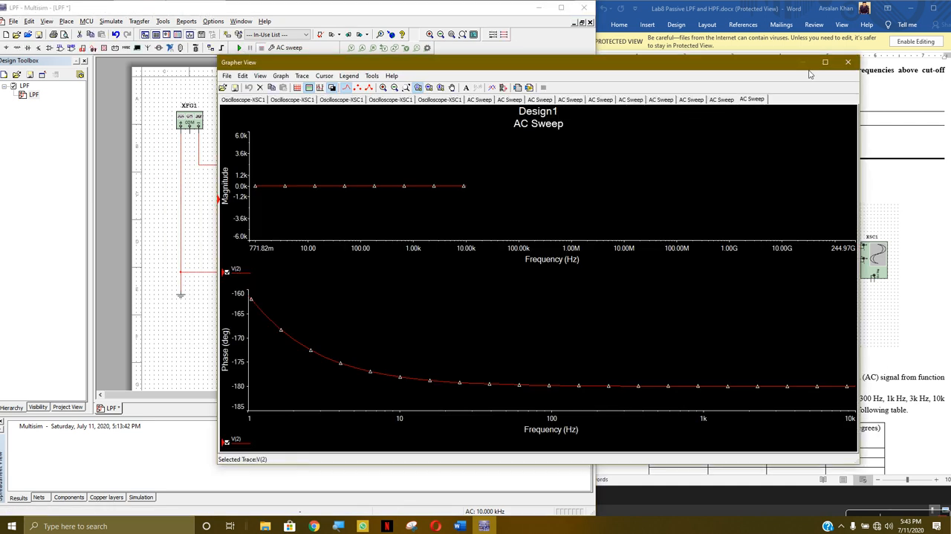
click(848, 62)
click(289, 49)
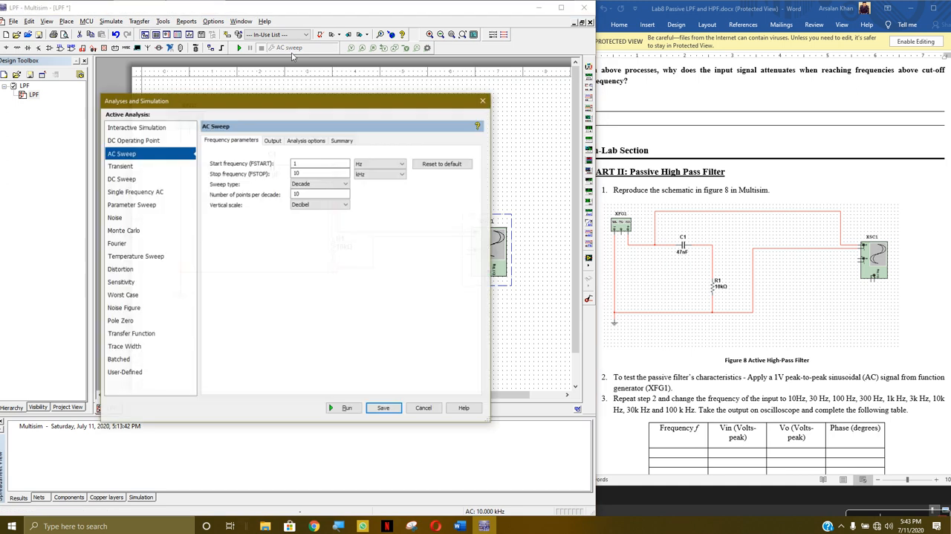
click(484, 101)
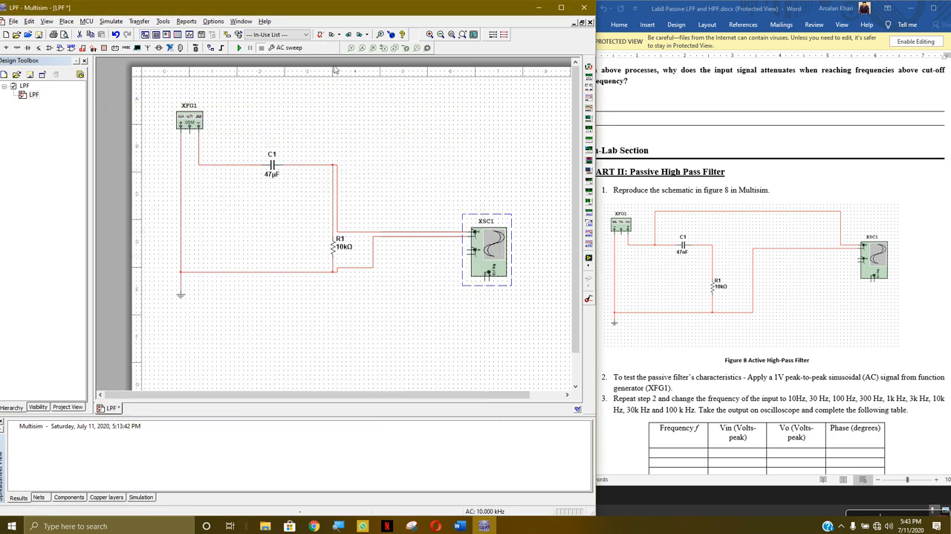
click(303, 48)
click(483, 101)
right_click(304, 48)
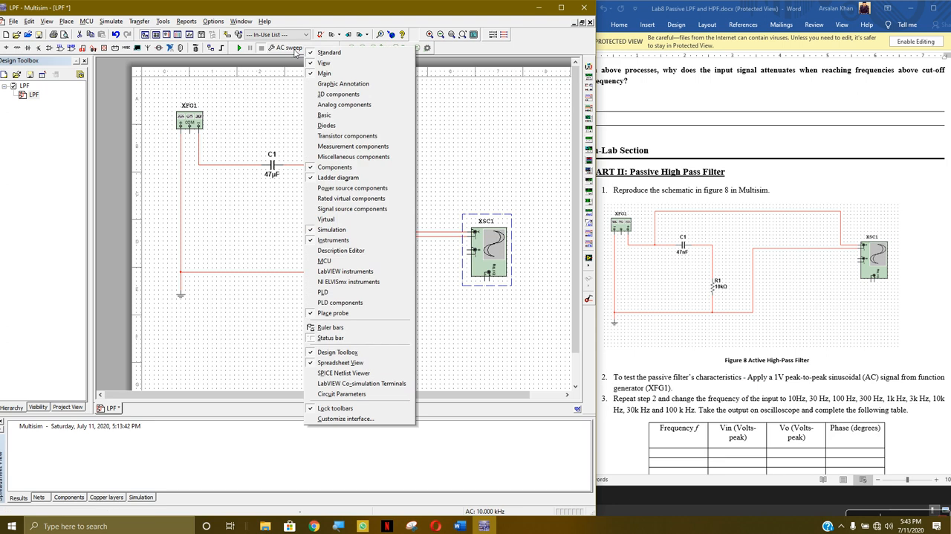
click(259, 86)
right_click(241, 50)
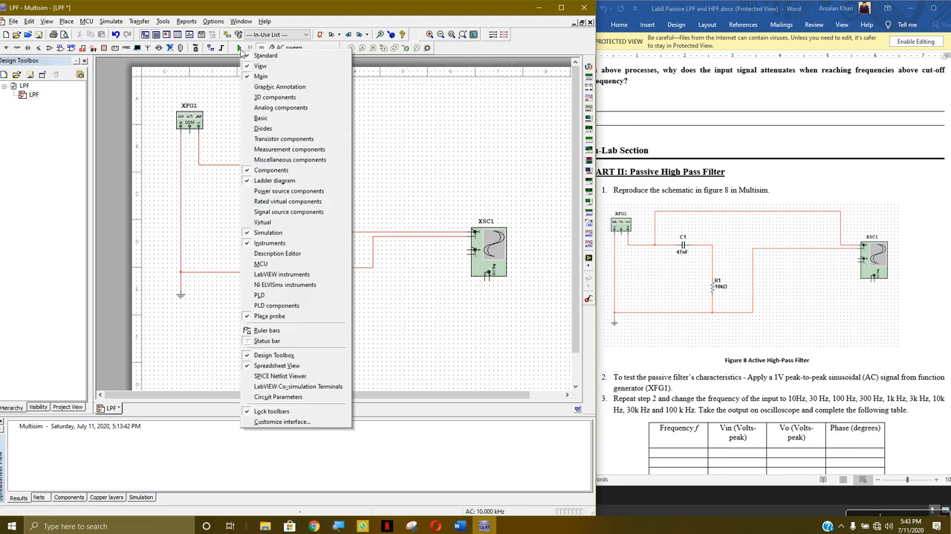
click(201, 90)
Rerun the AC Sweep on the high pass filter circuit, compare the stored oscilloscope and AC Sweep graph pages, and close the grapher
click(112, 22)
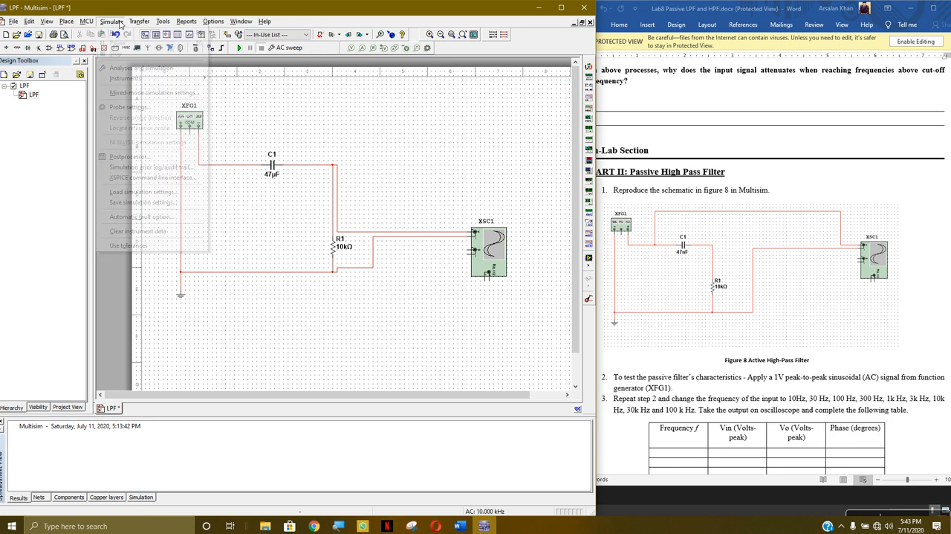
click(135, 32)
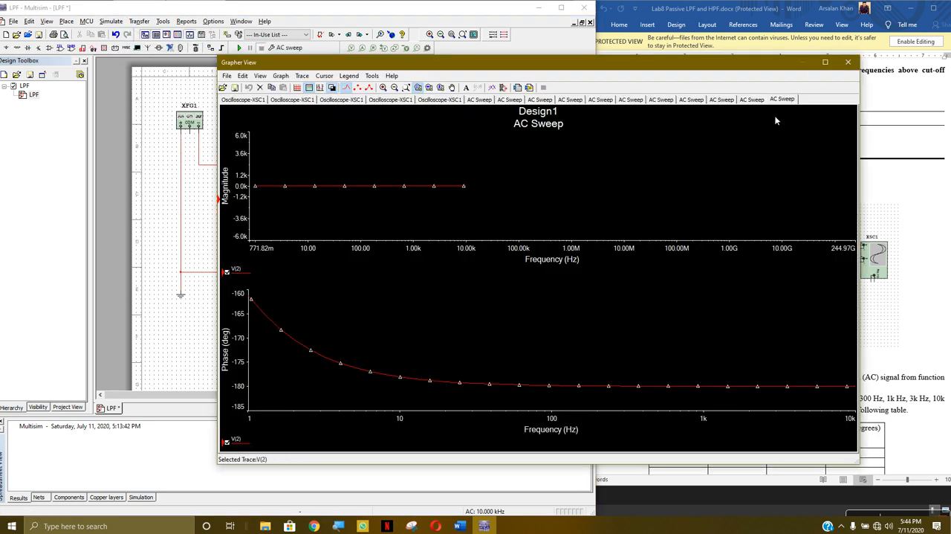
click(293, 100)
click(251, 100)
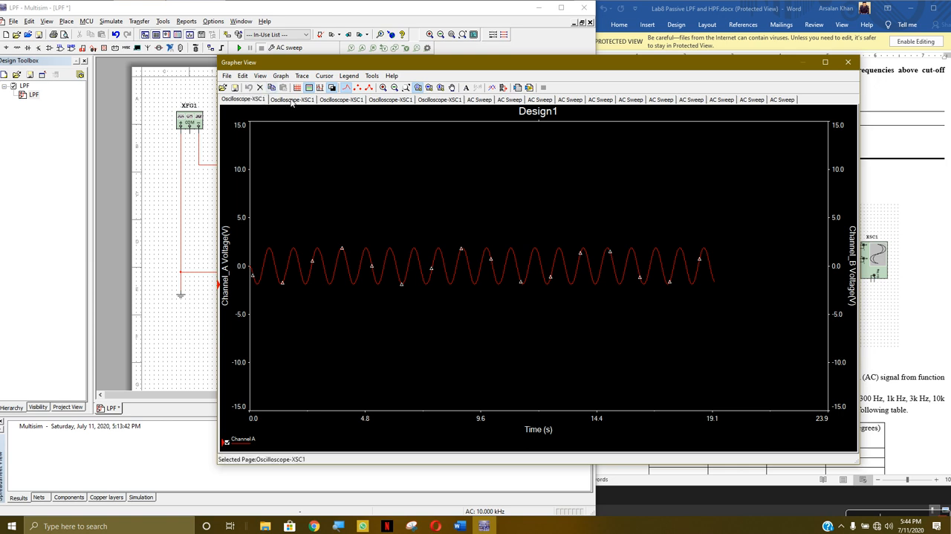
click(370, 100)
click(355, 101)
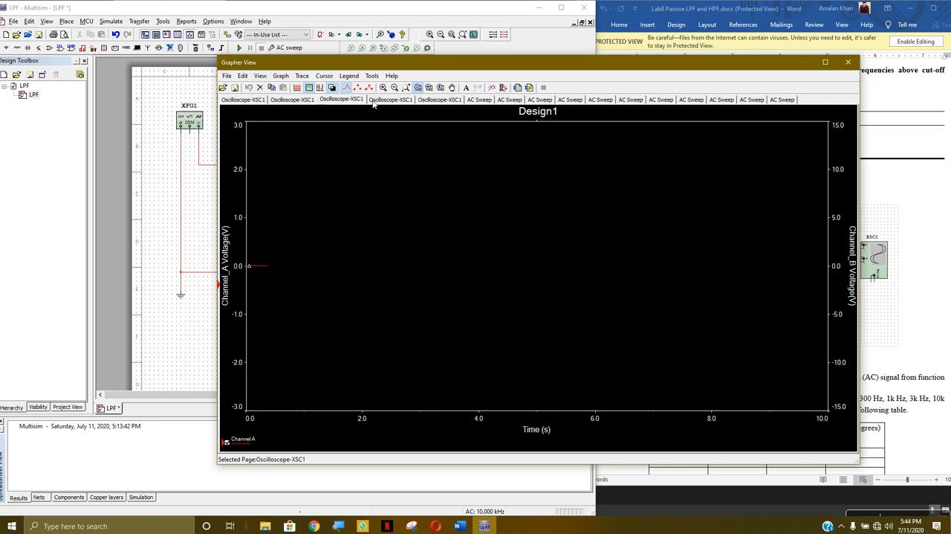
click(390, 100)
click(440, 100)
click(478, 100)
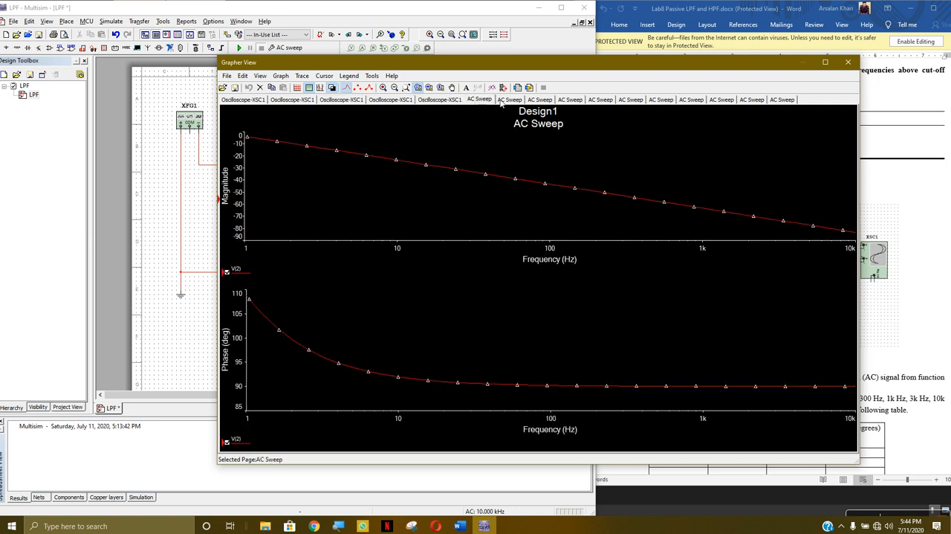
click(508, 100)
click(545, 101)
click(570, 101)
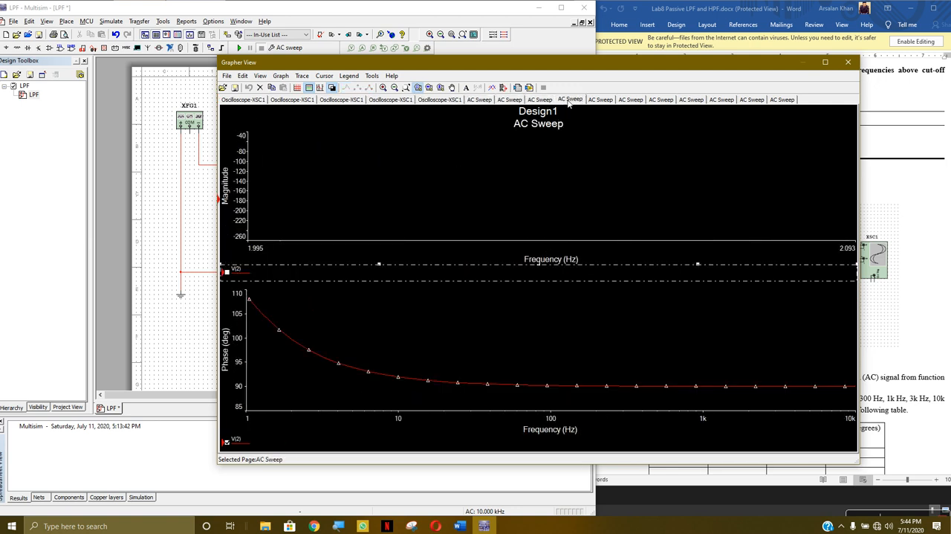
click(596, 101)
click(773, 100)
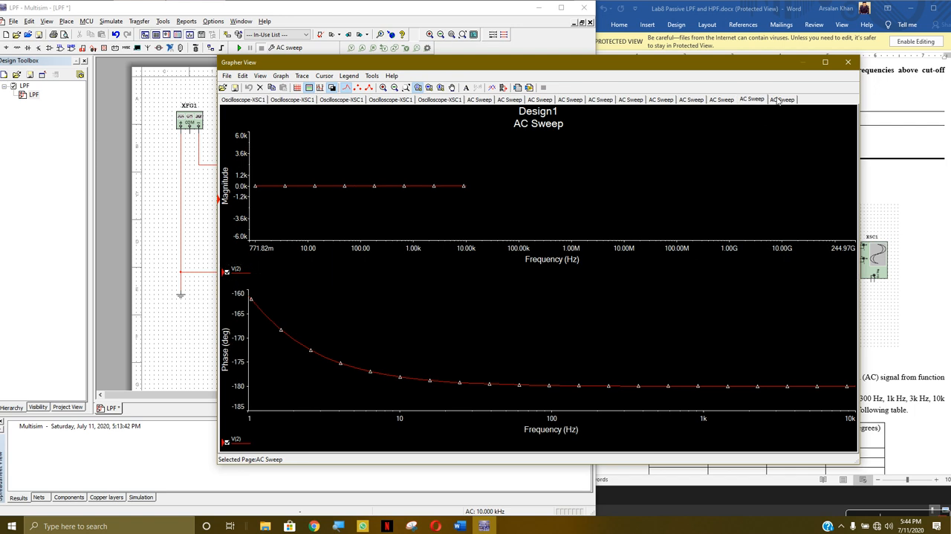
click(848, 62)
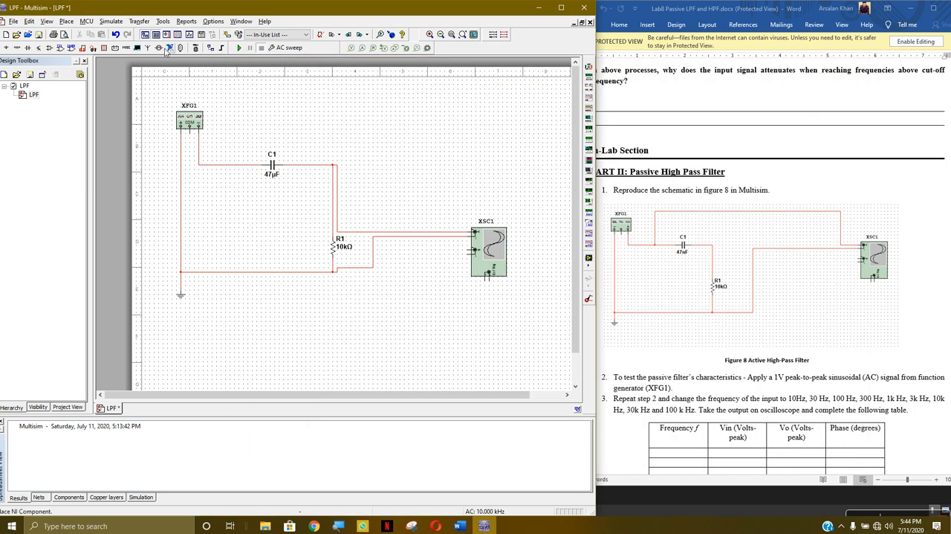
Create a new blank design for the high pass filter
click(13, 22)
click(17, 33)
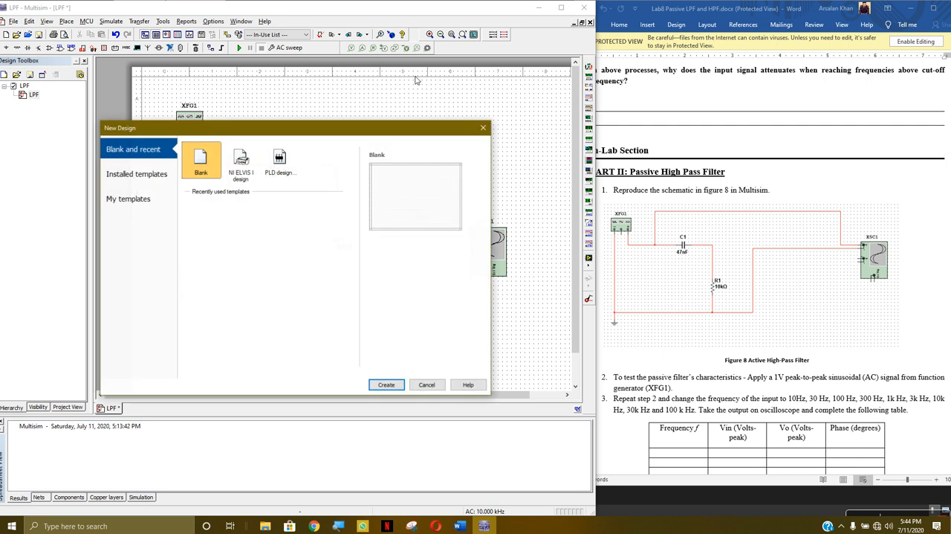
click(386, 384)
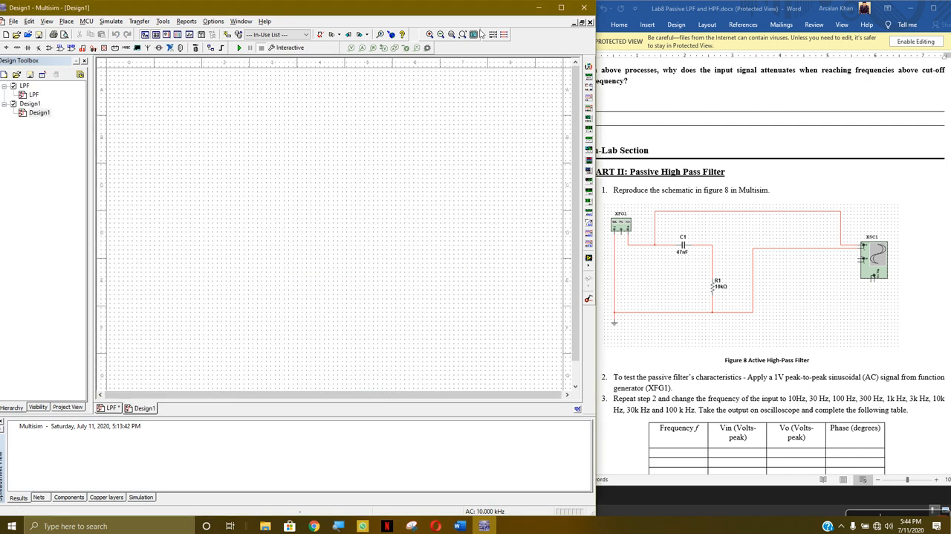
click(539, 8)
click(484, 526)
Place a function generator in the upper-left area of the new schematic and an analog GROUND symbol below it
click(589, 76)
click(160, 143)
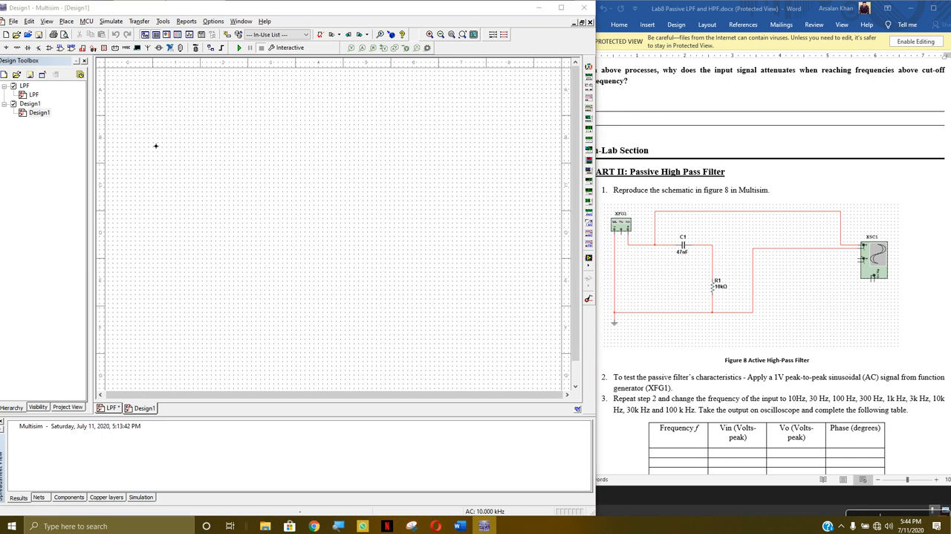
click(6, 46)
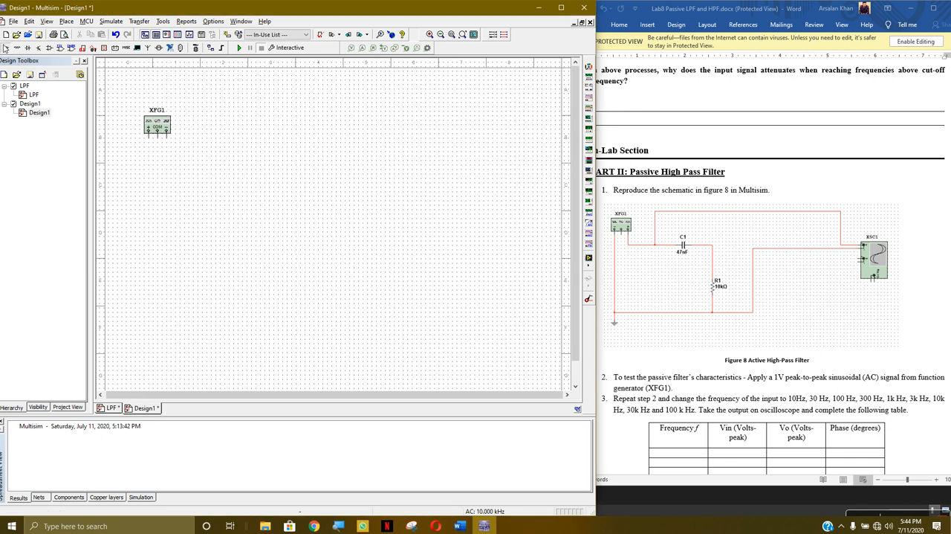
click(331, 281)
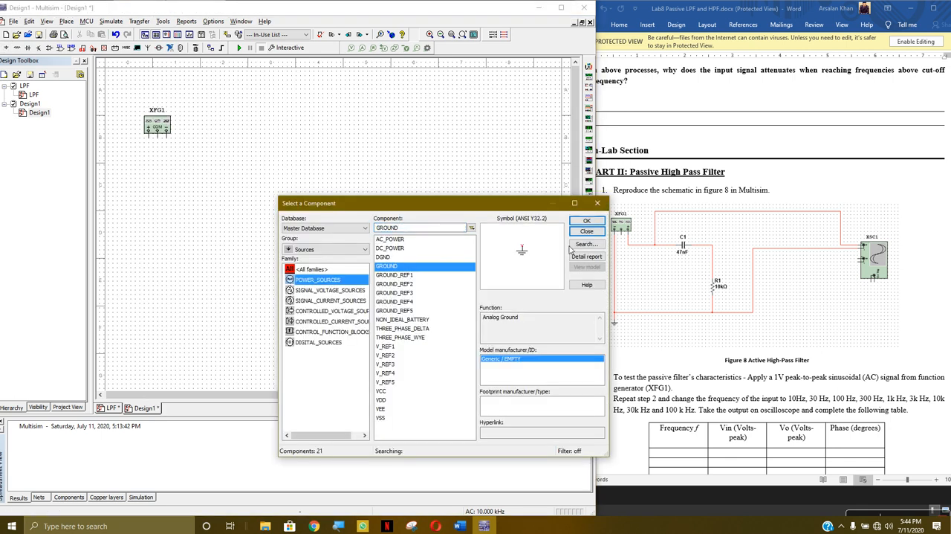
click(587, 220)
click(156, 258)
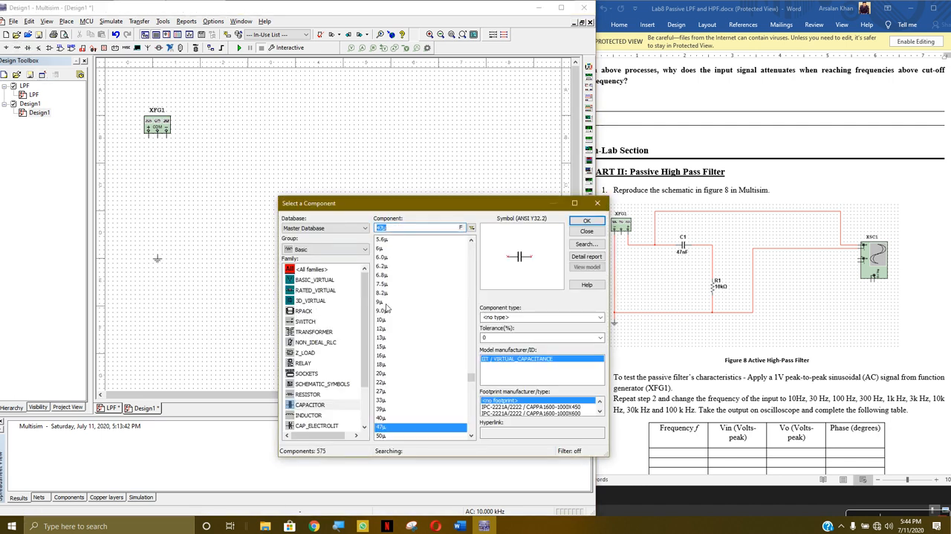
Place a 47 µF capacitor beside the function generator, a 1 kΩ resistor below and beyond it, and an oscilloscope at the far side
click(580, 223)
click(227, 169)
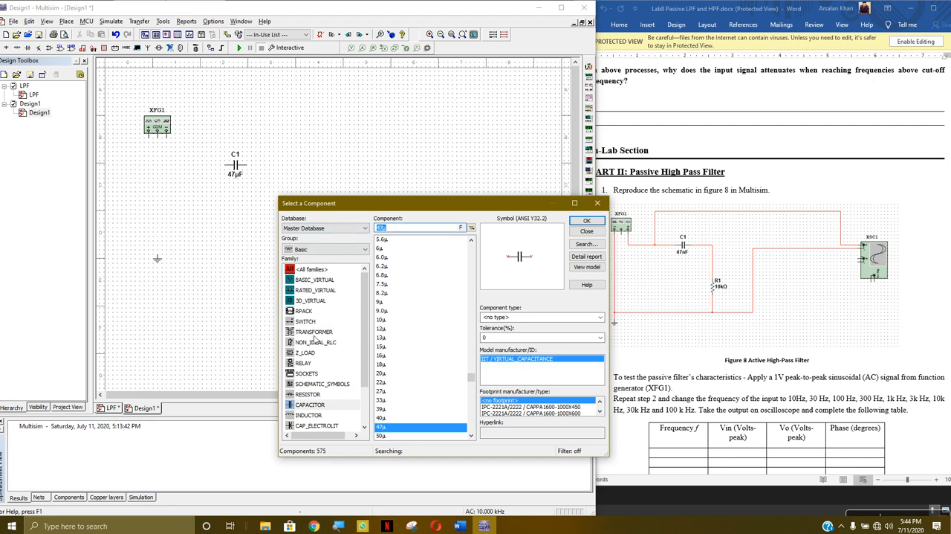
click(311, 394)
click(579, 223)
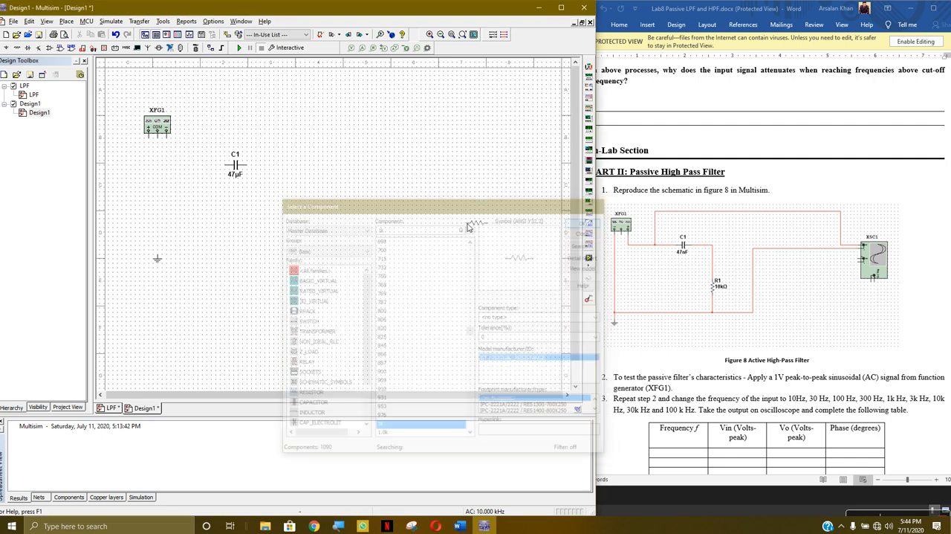
click(293, 227)
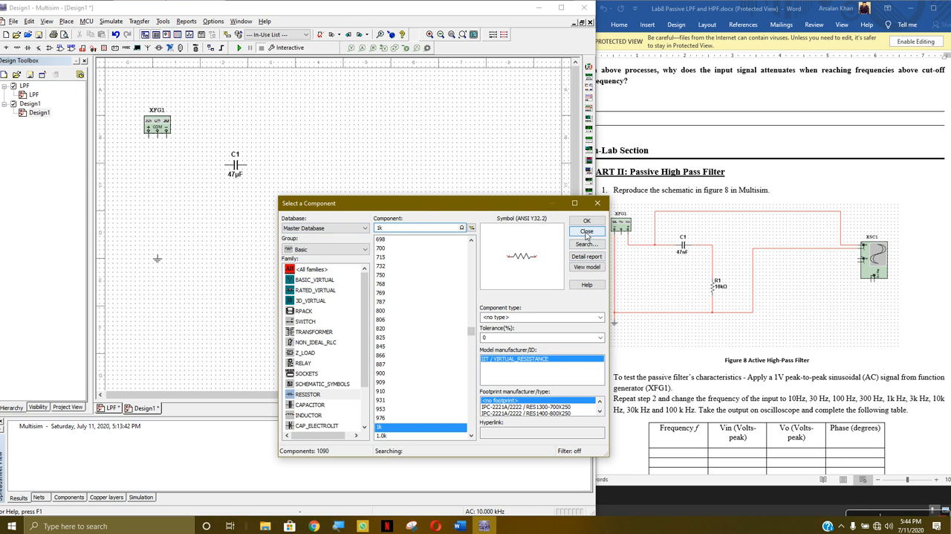
click(586, 231)
click(589, 98)
click(427, 189)
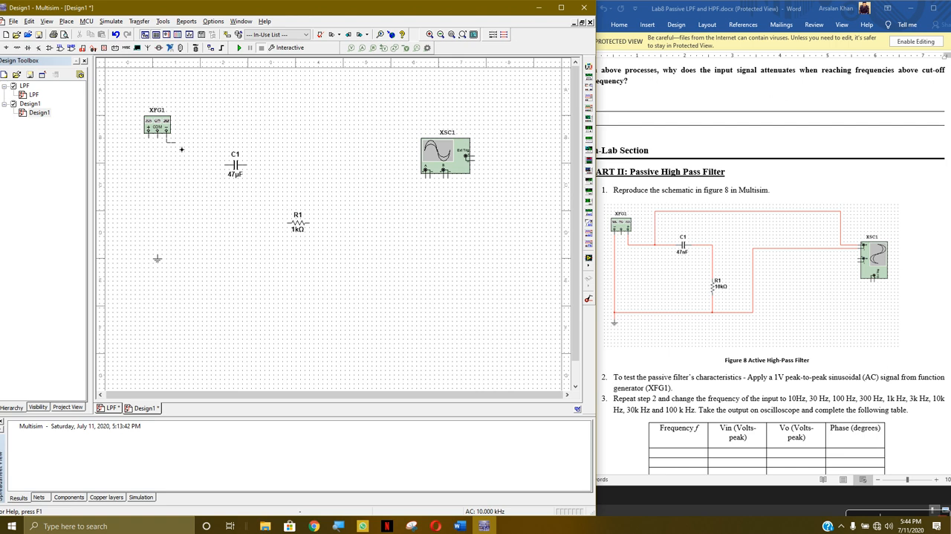
Rotate resistor R1 to stand vertically and wire the free end of C1 to its upper terminal
right_click(304, 224)
click(355, 296)
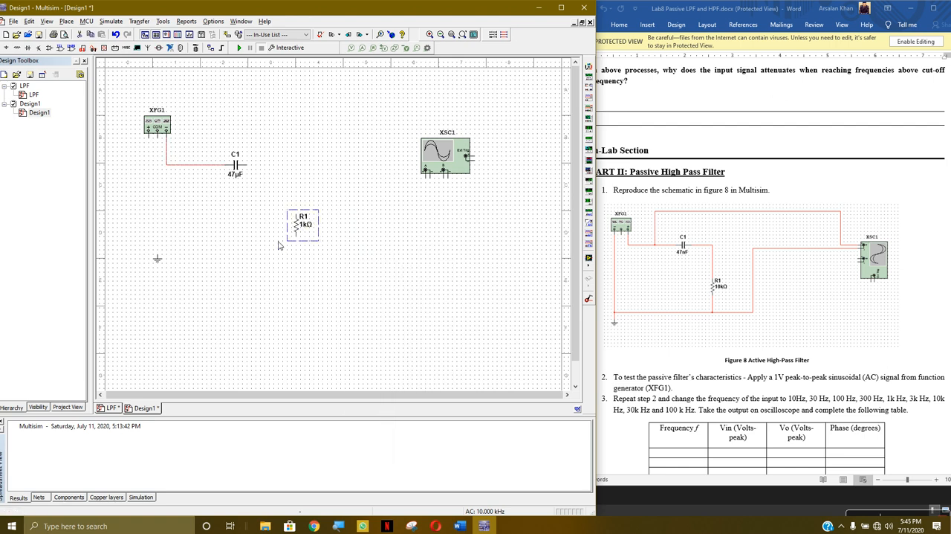
click(252, 170)
Wire R1's lower end and XFG1's positive terminal to ground, and connect oscilloscope channel A across R1, positive at the C1–R1 node
click(301, 243)
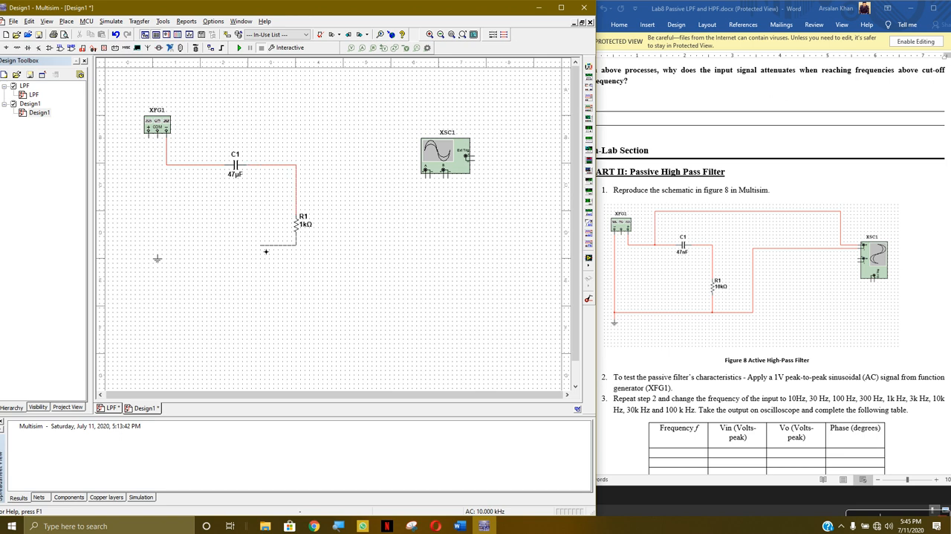
click(158, 253)
click(149, 137)
click(149, 249)
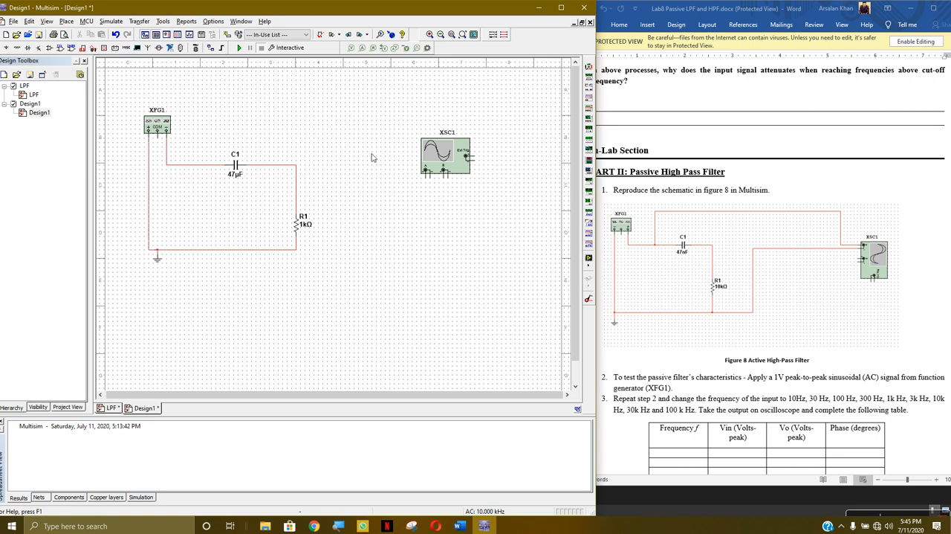
click(426, 174)
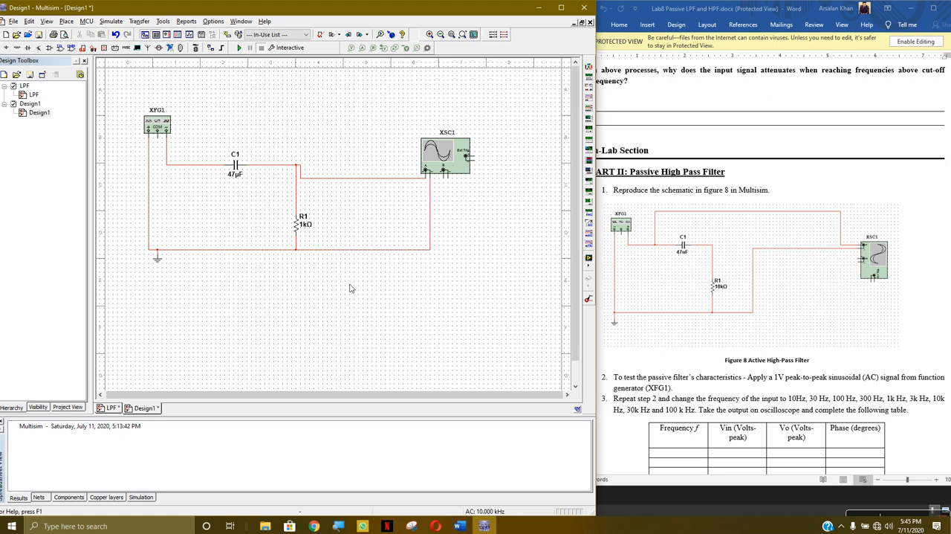
Change the amplitude of function generator XFG1 and start the interactive simulation
double_click(157, 123)
click(303, 268)
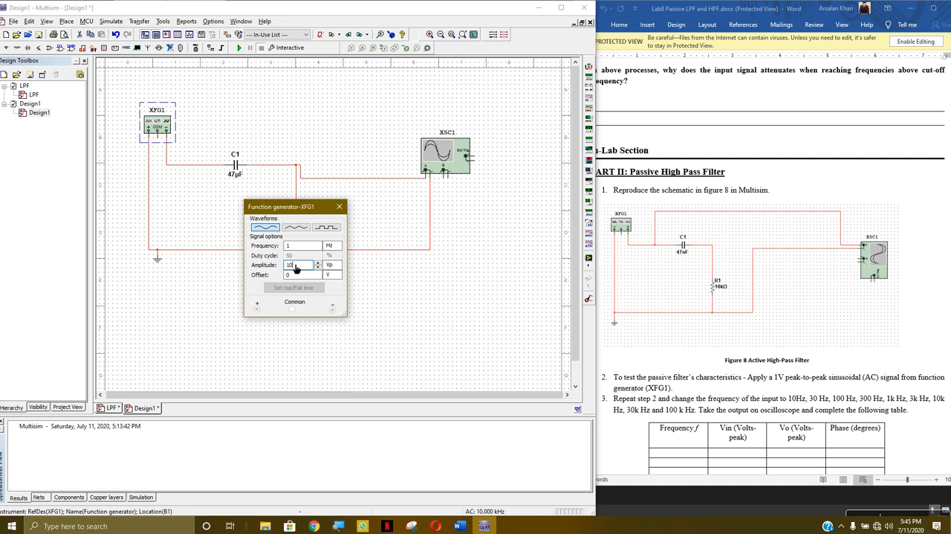
click(339, 207)
click(287, 47)
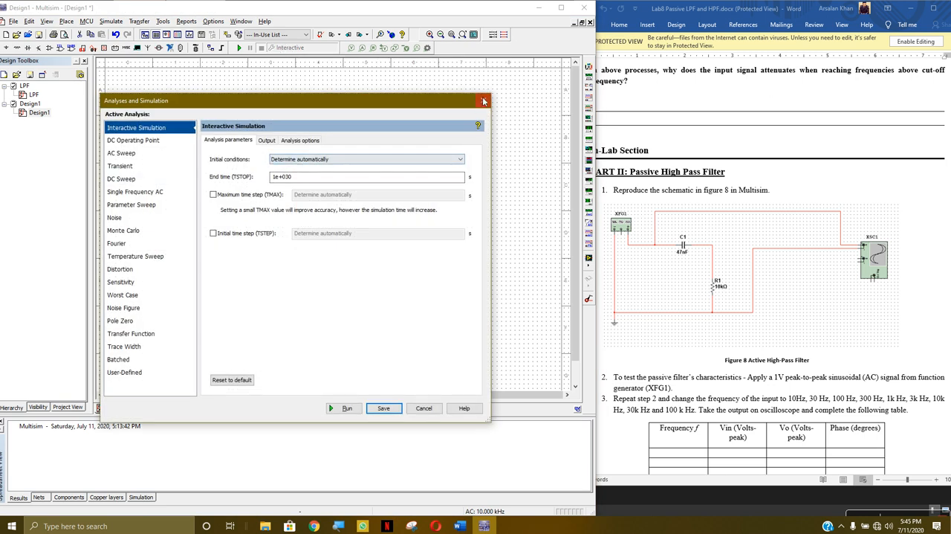
click(237, 48)
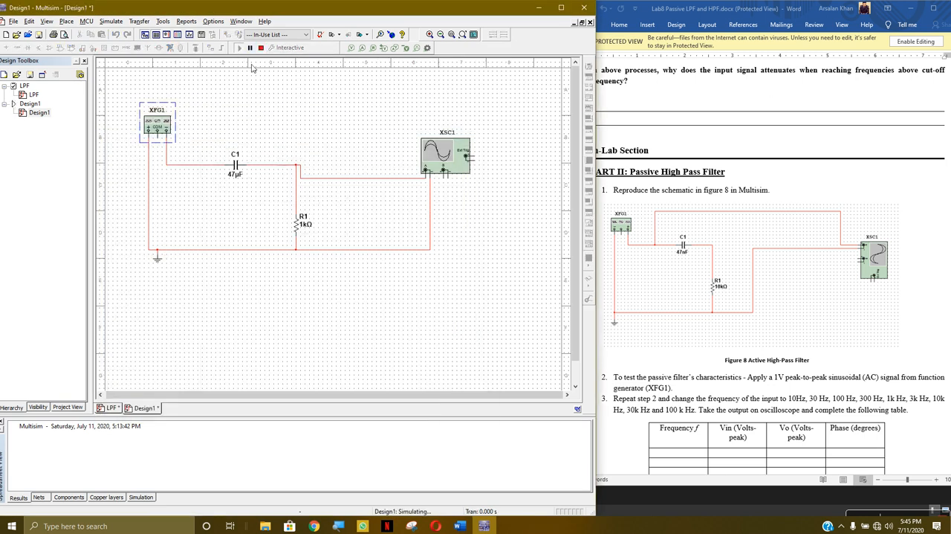
Open oscilloscope XSC1 and set its timebase to 1 s/Div and channel A scale to 500 mV/Div
double_click(441, 168)
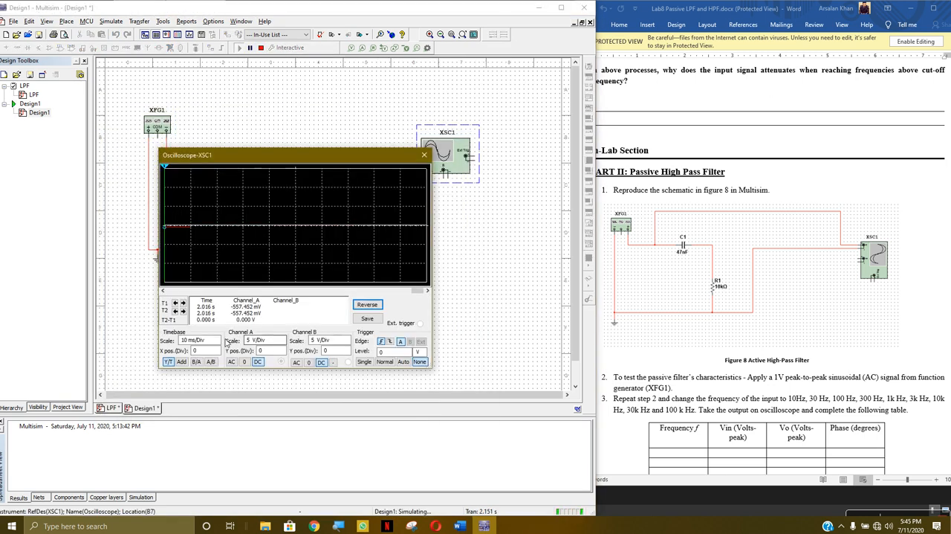
click(217, 337)
click(217, 337)
click(217, 337)
click(217, 337)
click(217, 337)
click(217, 338)
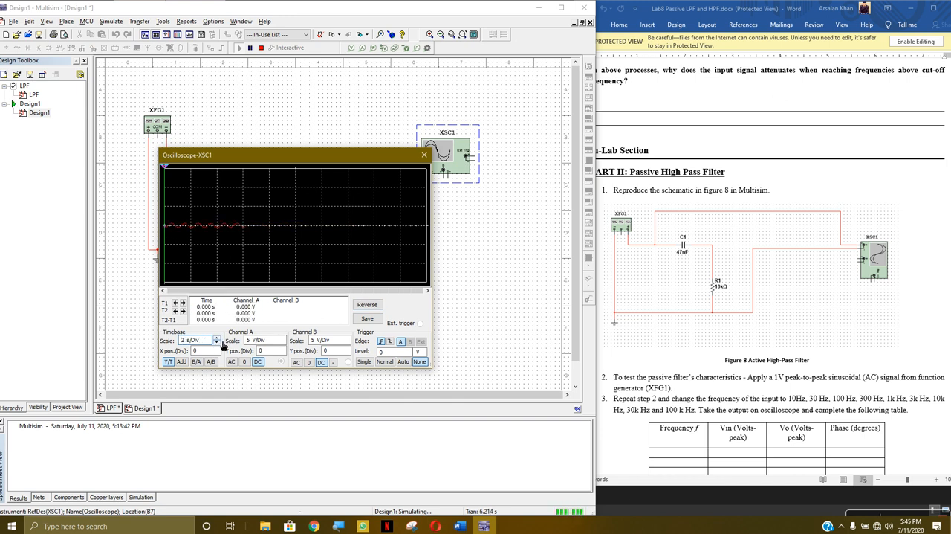
click(217, 341)
click(283, 341)
click(285, 338)
click(282, 342)
click(283, 343)
click(282, 343)
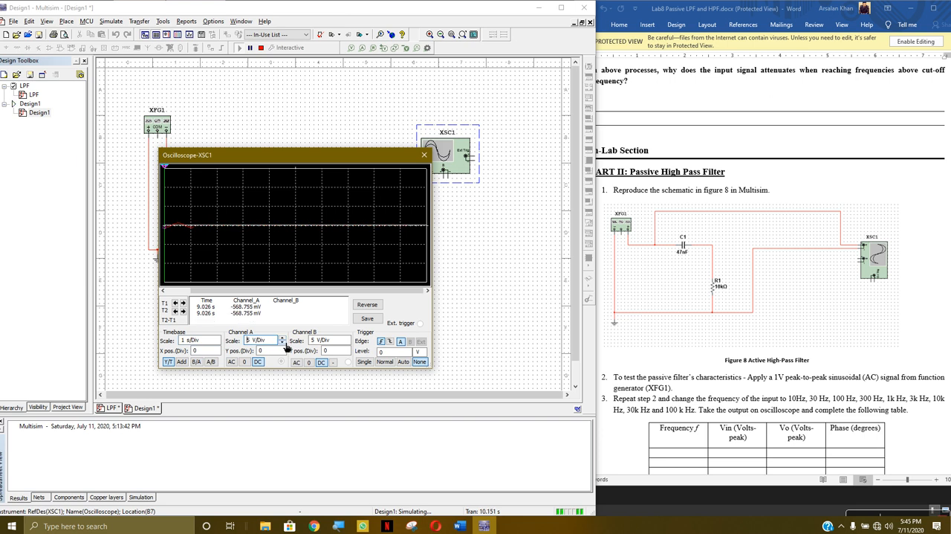
click(283, 343)
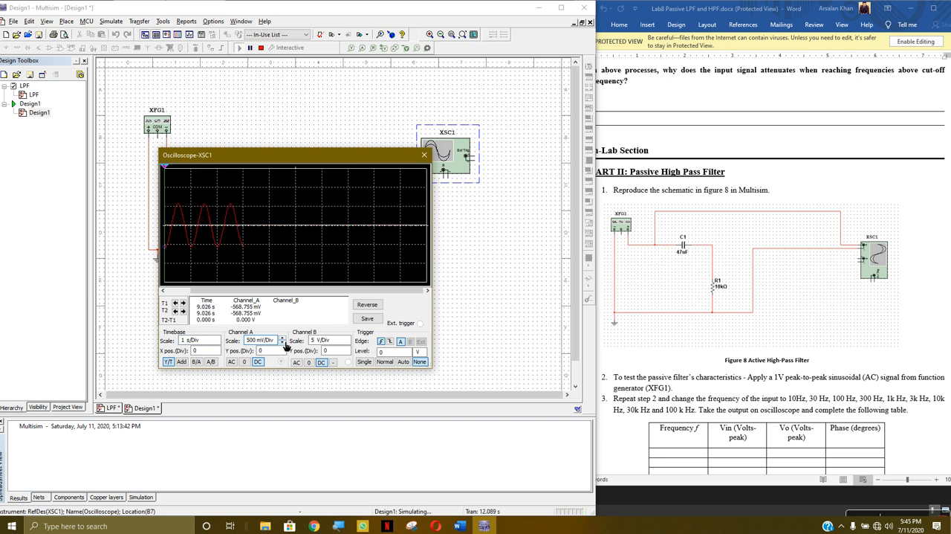
drag(331, 155, 391, 137)
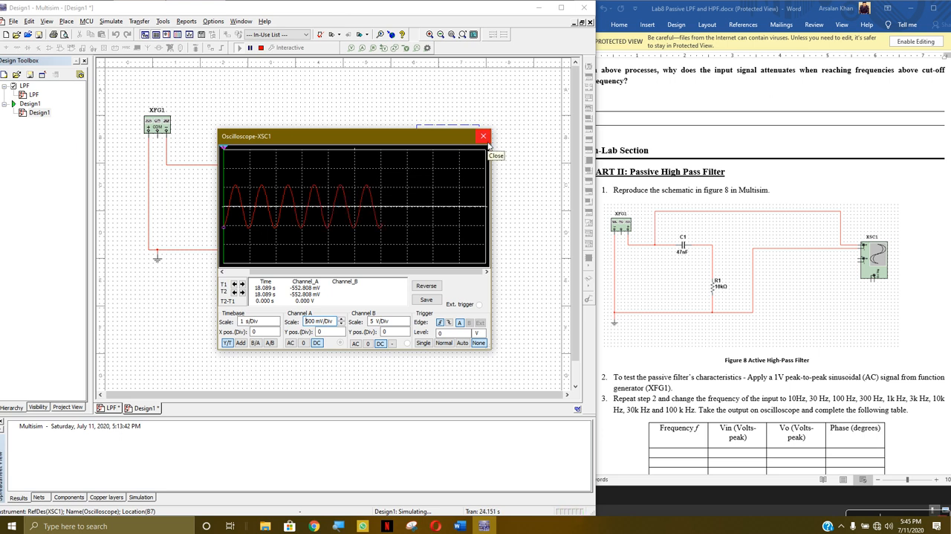
Examine the lab sheet's low pass and high pass filter circuits, output equations and Bode plots, returning to the figure 8 schematic
scroll(809, 224, up, 12)
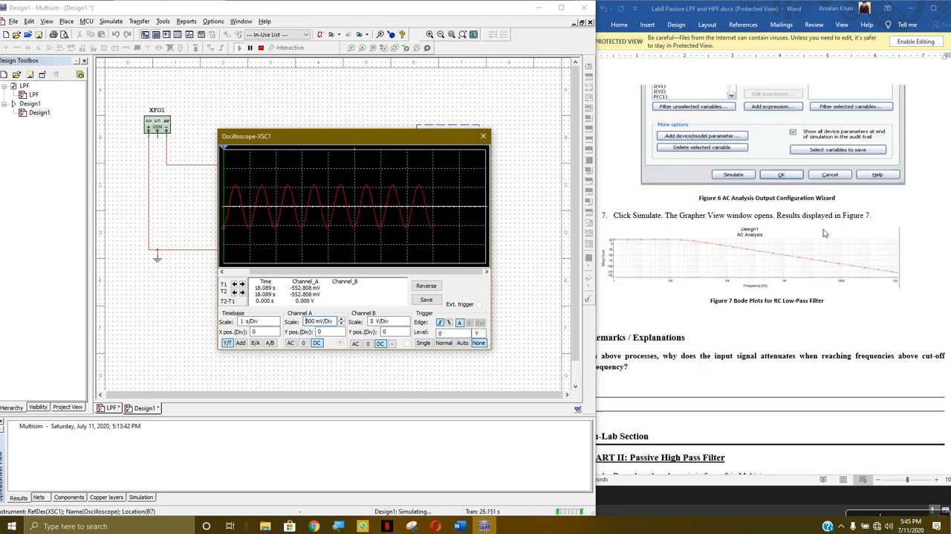
scroll(808, 224, up, 15)
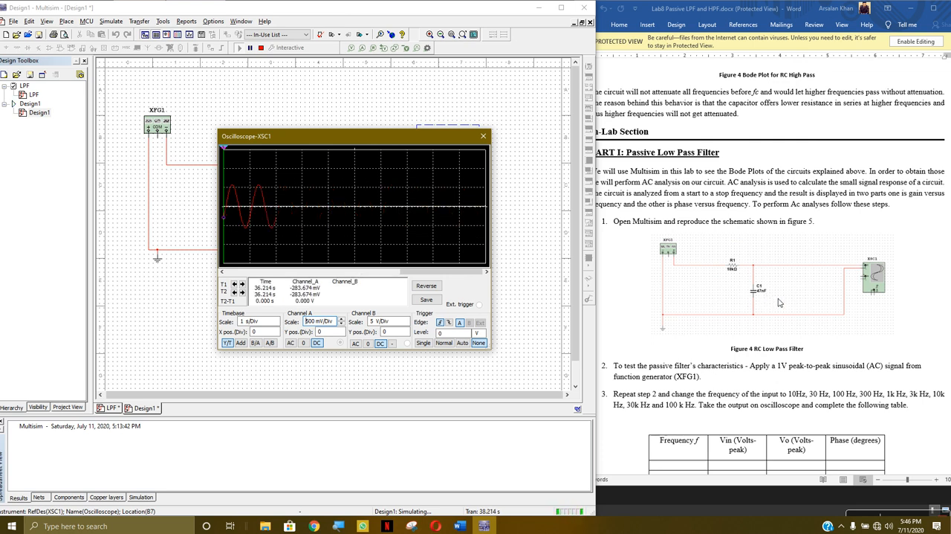
scroll(780, 301, up, 6)
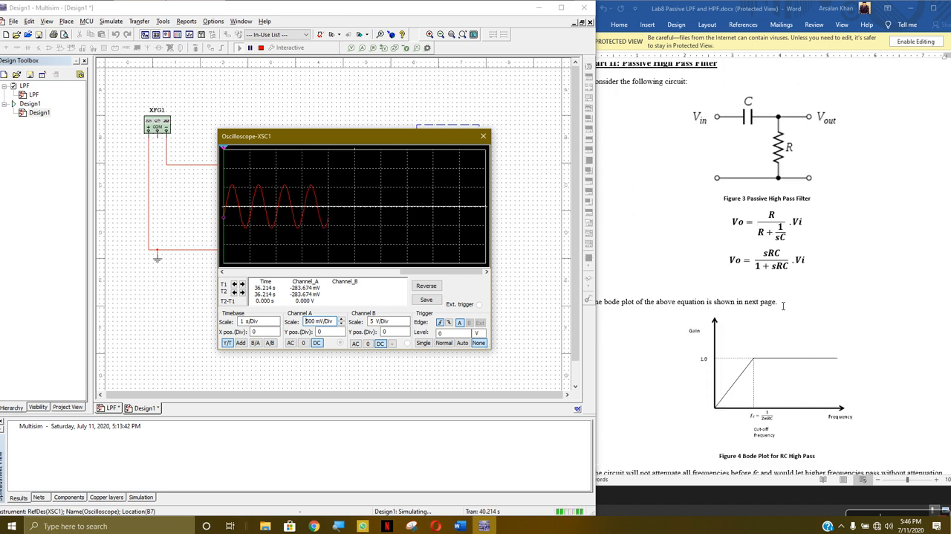
scroll(793, 176, up, 10)
scroll(793, 175, down, 2)
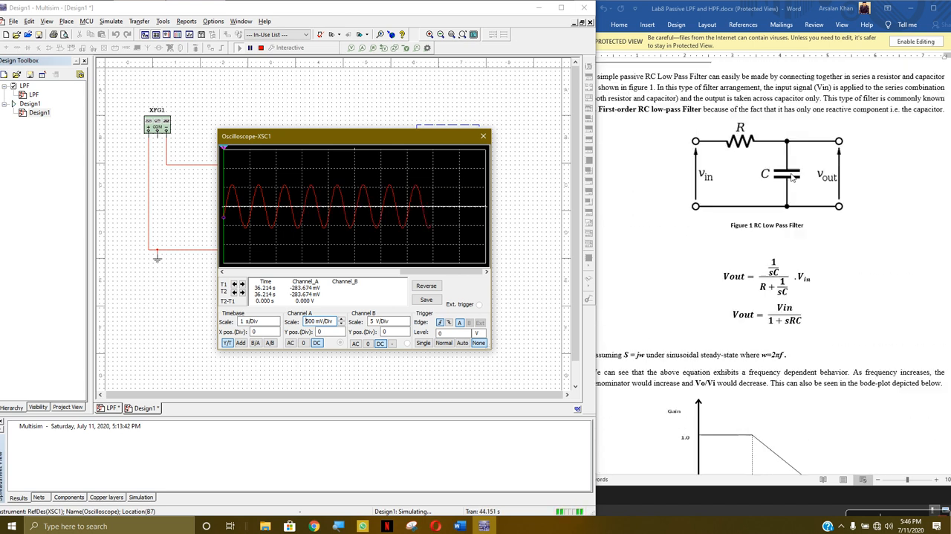
scroll(794, 178, up, 2)
scroll(780, 252, down, 6)
scroll(780, 253, down, 4)
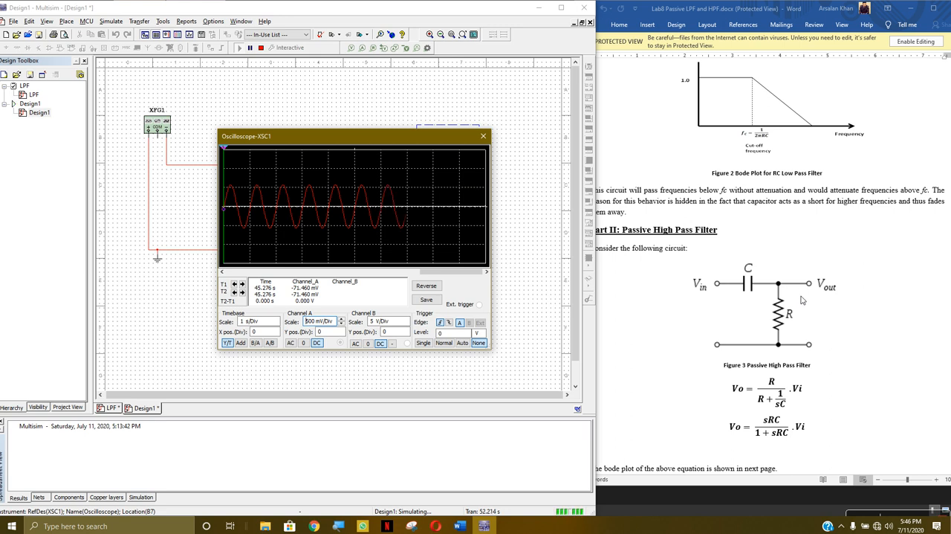
scroll(789, 276, down, 2)
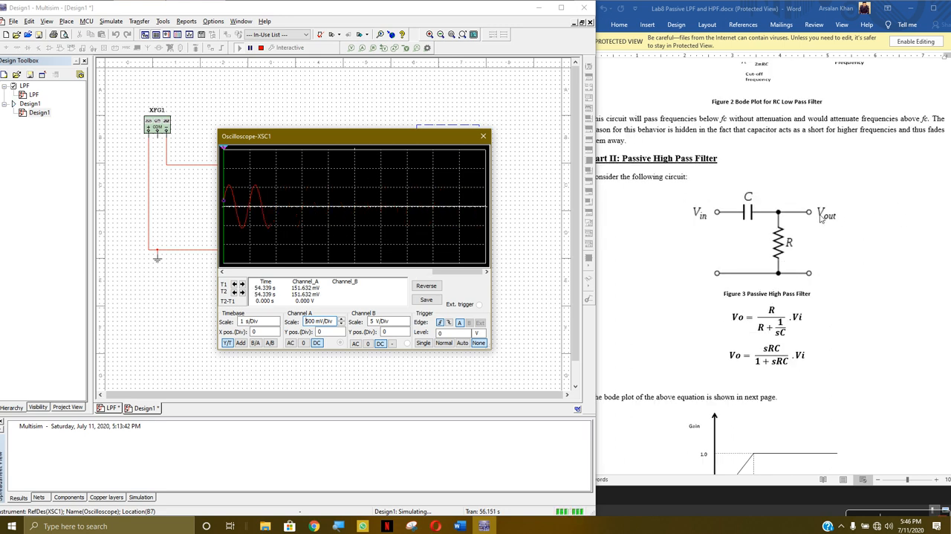
scroll(753, 297, down, 20)
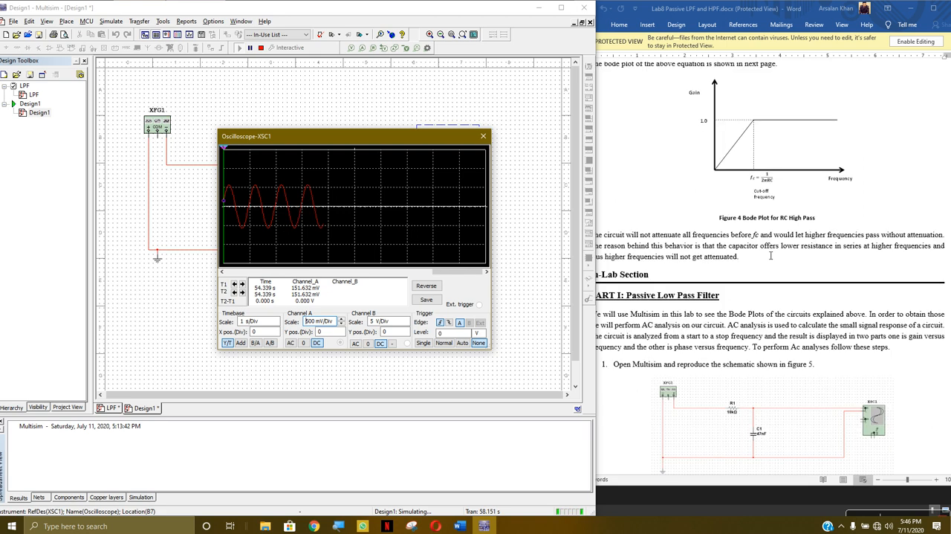
scroll(753, 297, down, 20)
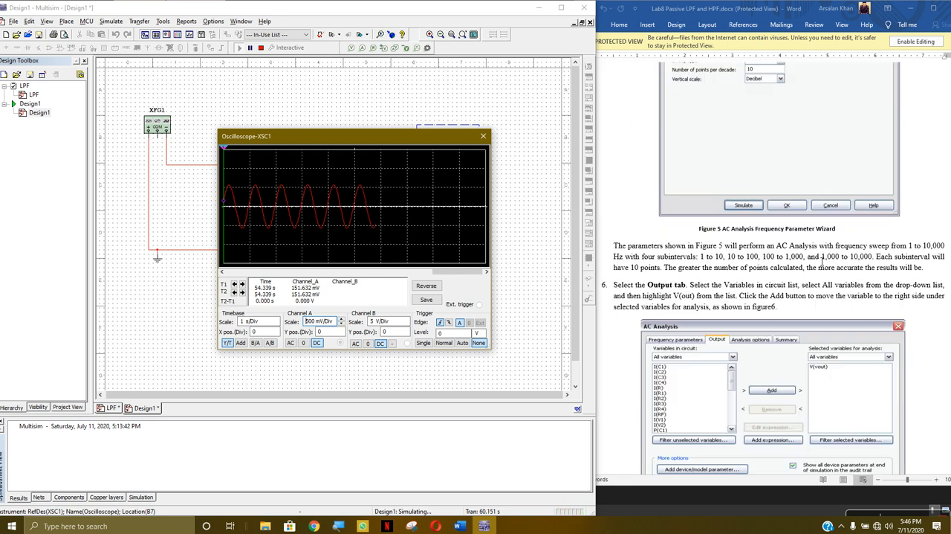
scroll(780, 229, down, 8)
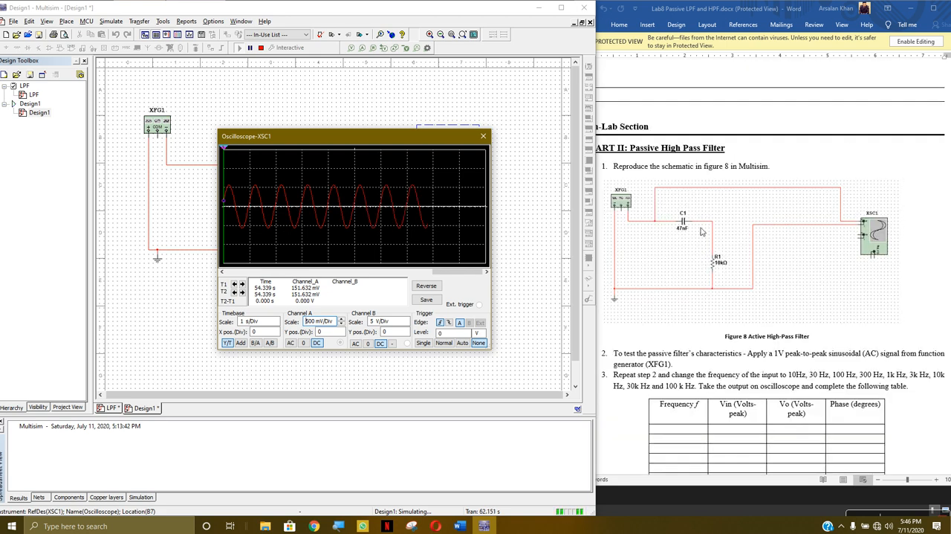
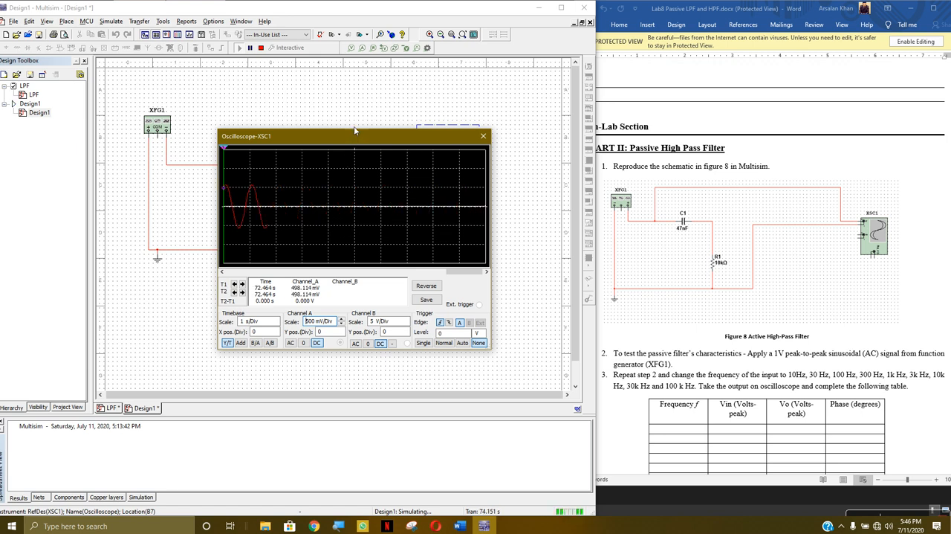
Set oscilloscope channel A's scale to 1 V/Div, then close the oscilloscope and stop the simulation
click(341, 319)
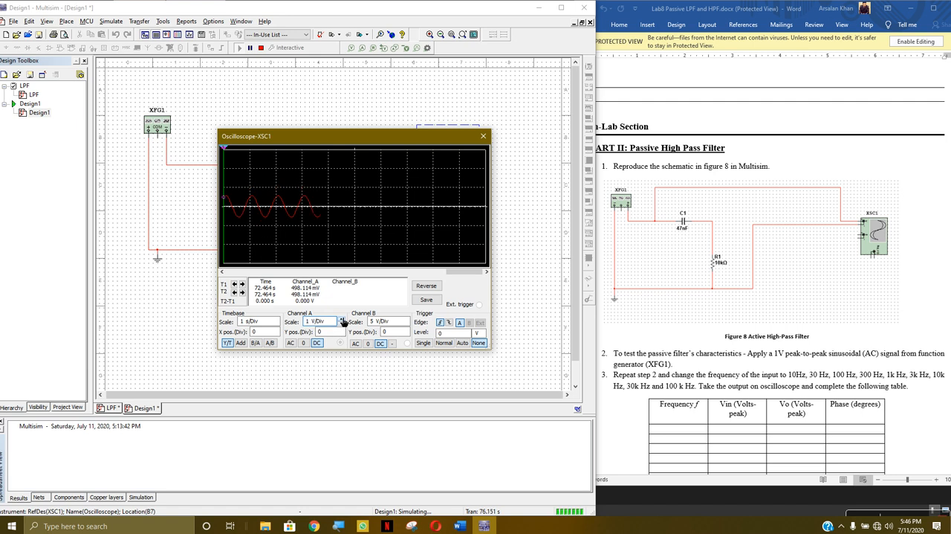
click(483, 136)
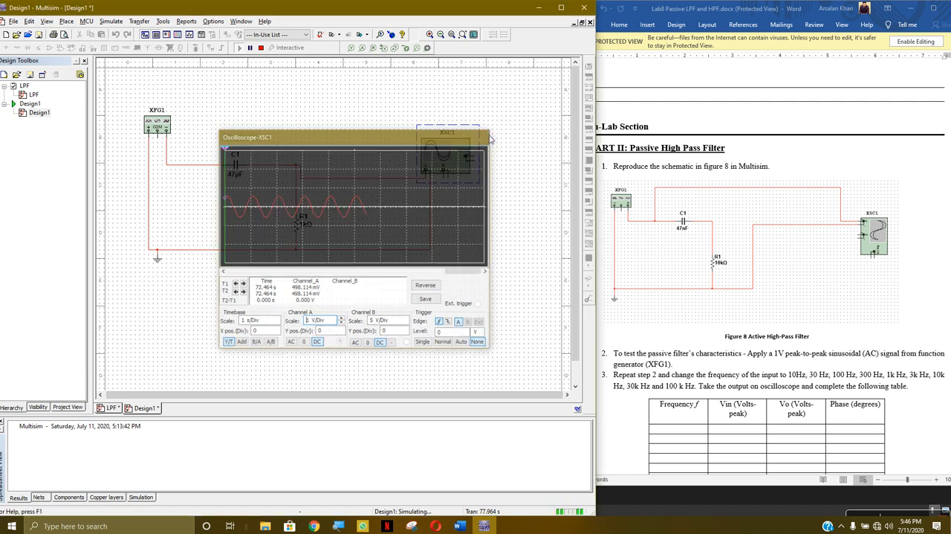
click(261, 49)
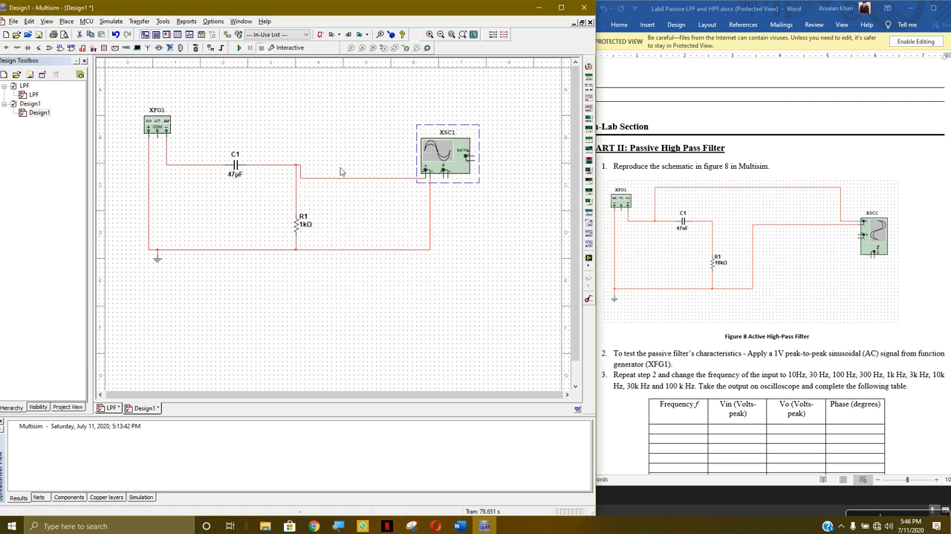
Delete the wire from the C1–R1 node to oscilloscope channel A and rewire its positive terminal to the XFG1–C1 node, routed above C1
click(343, 184)
click(351, 185)
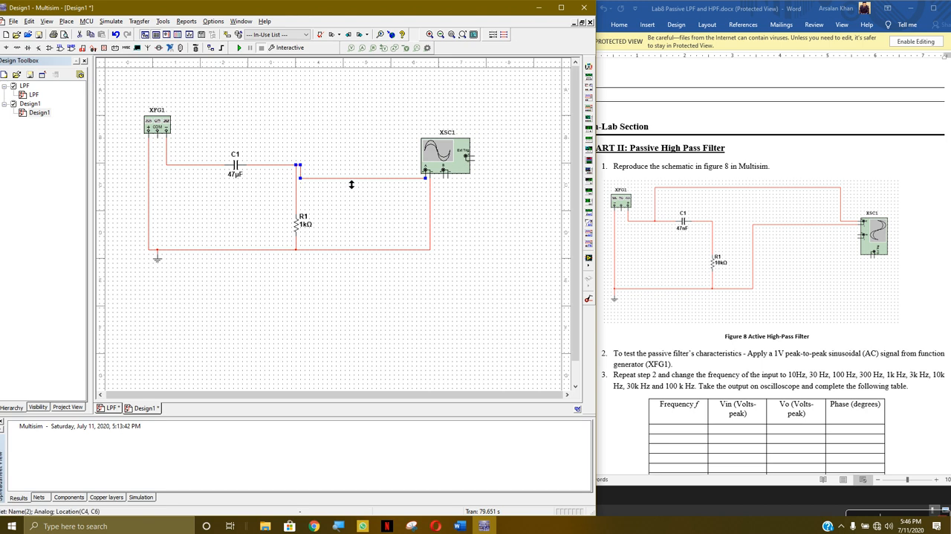
key(Delete)
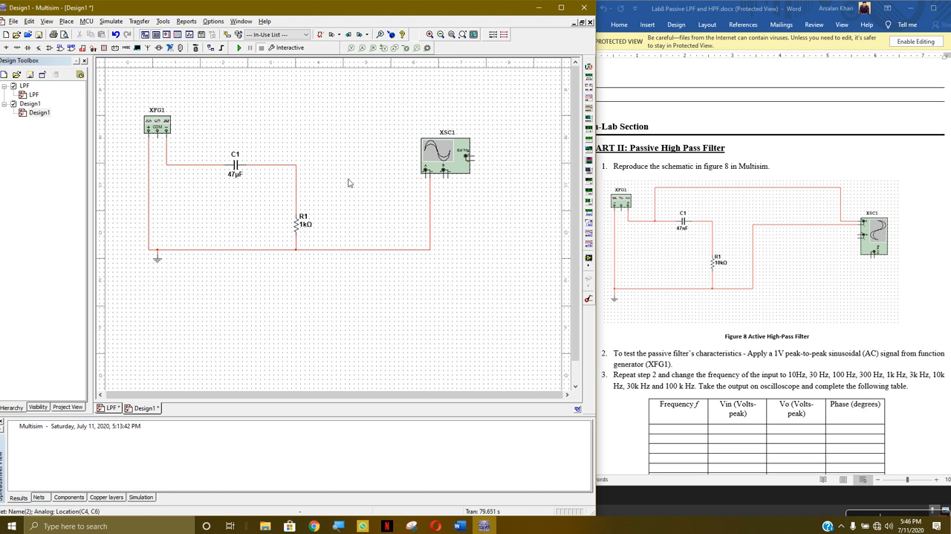
click(426, 177)
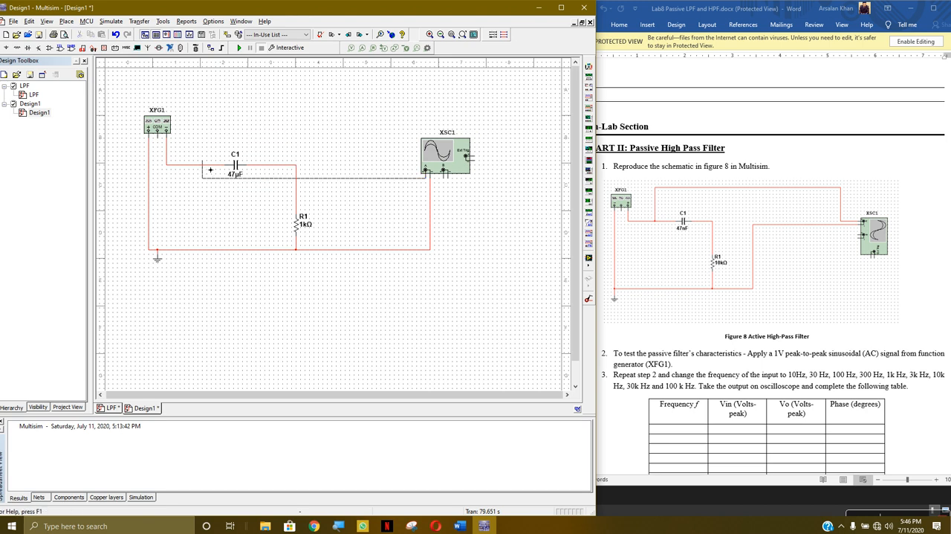
drag(303, 179, 304, 149)
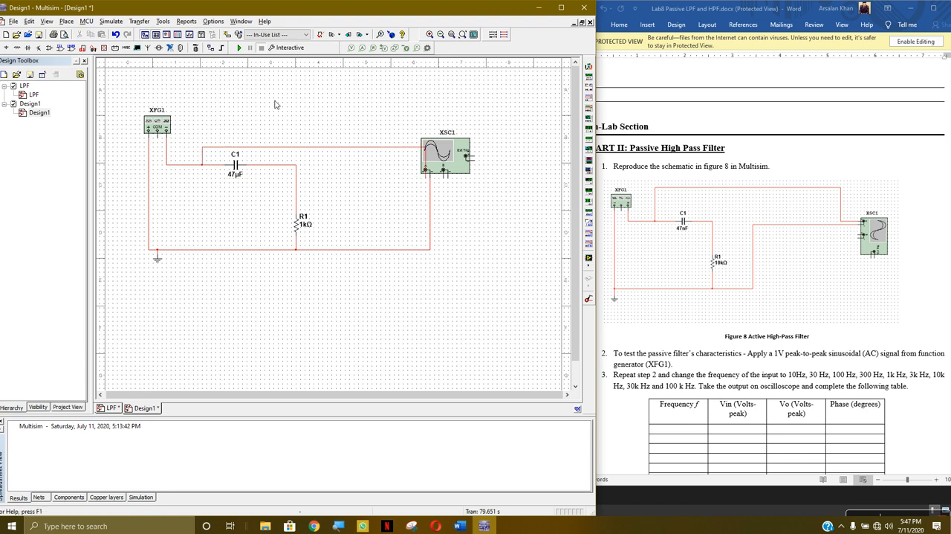
Run the simulation to view the filter's input on oscilloscope XSC1 with channel A at 2 V/Div, then stop it
click(238, 47)
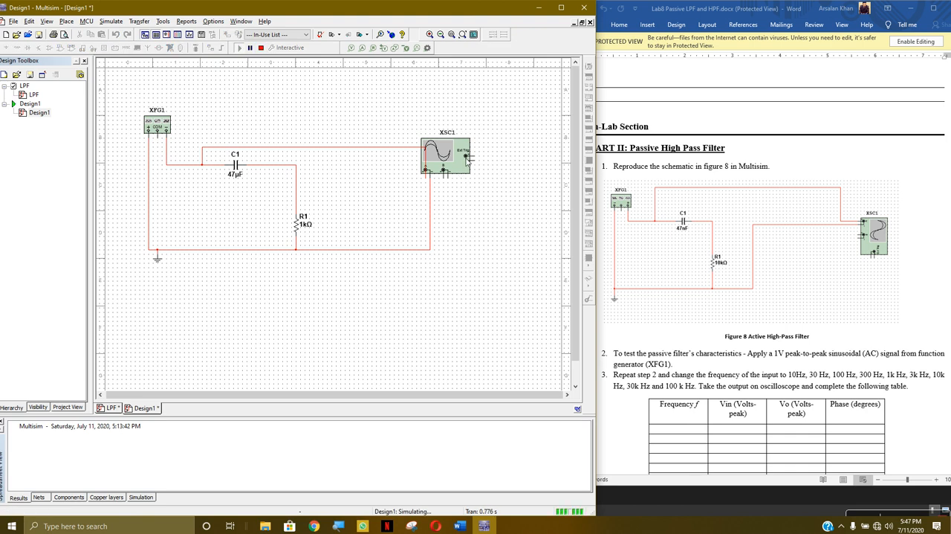
double_click(467, 160)
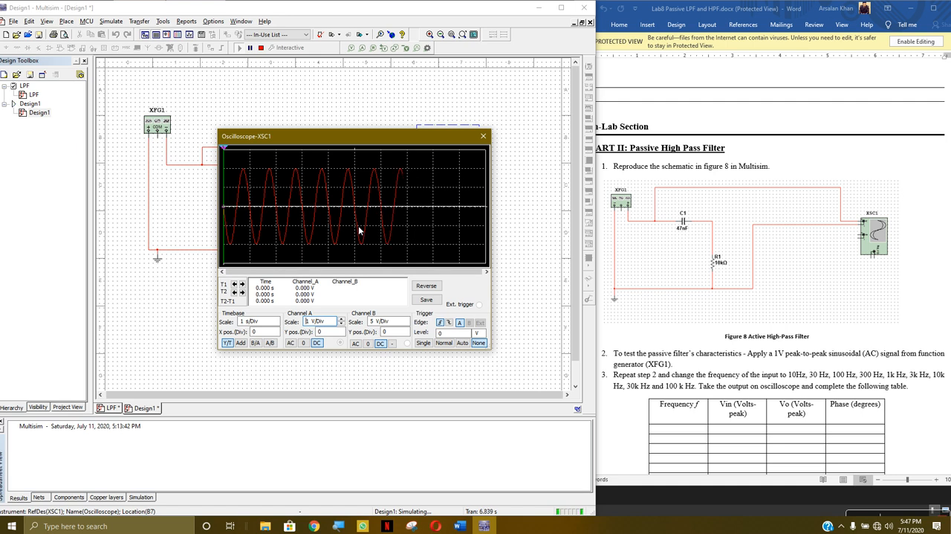
click(342, 320)
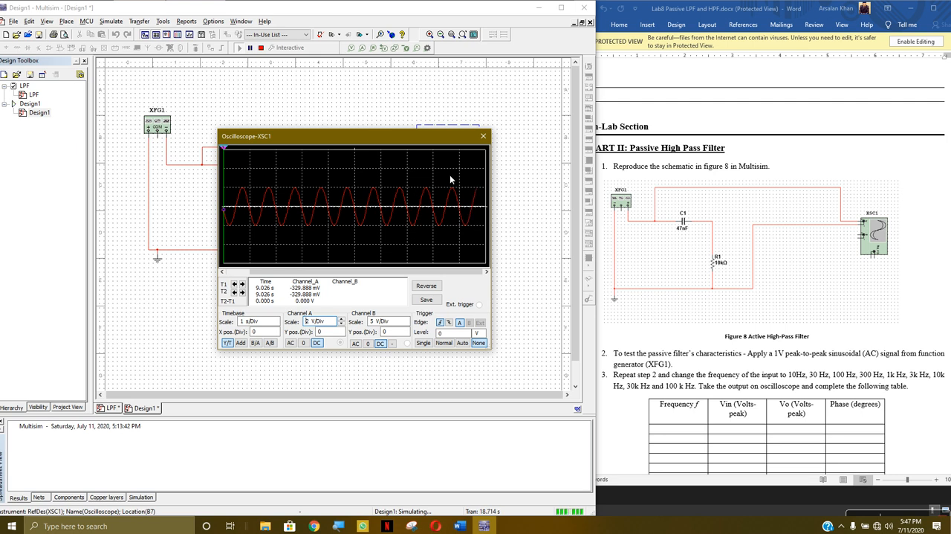
click(483, 136)
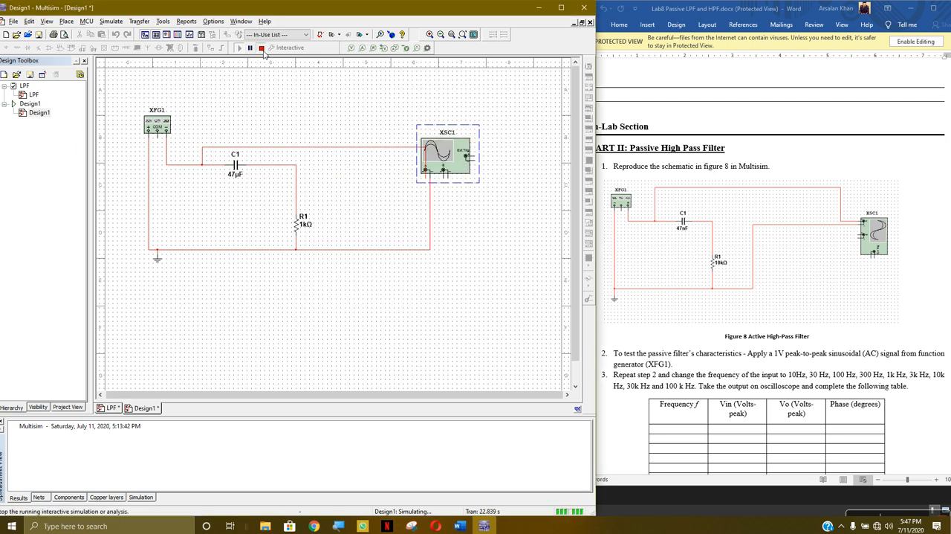
click(261, 48)
Set the resistance of R1 to 10 kΩ
click(304, 232)
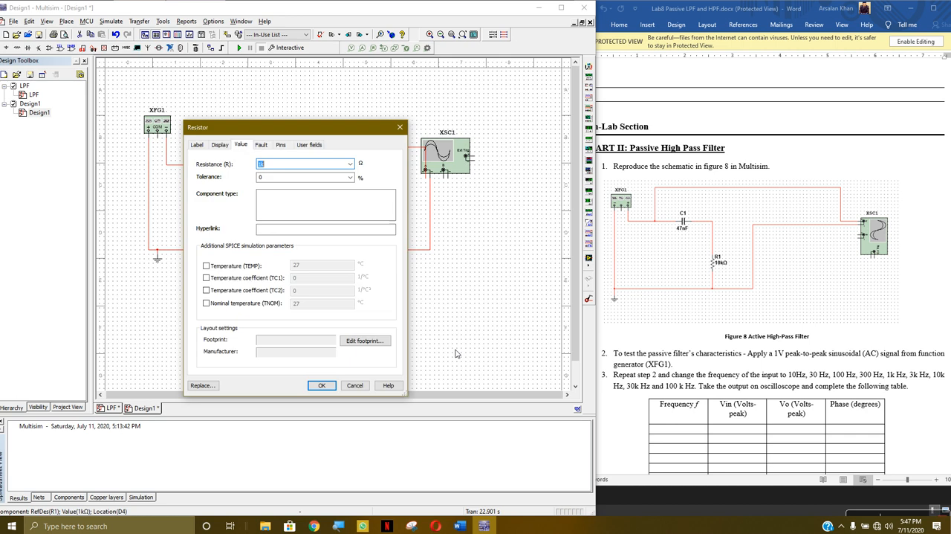
text(10k)
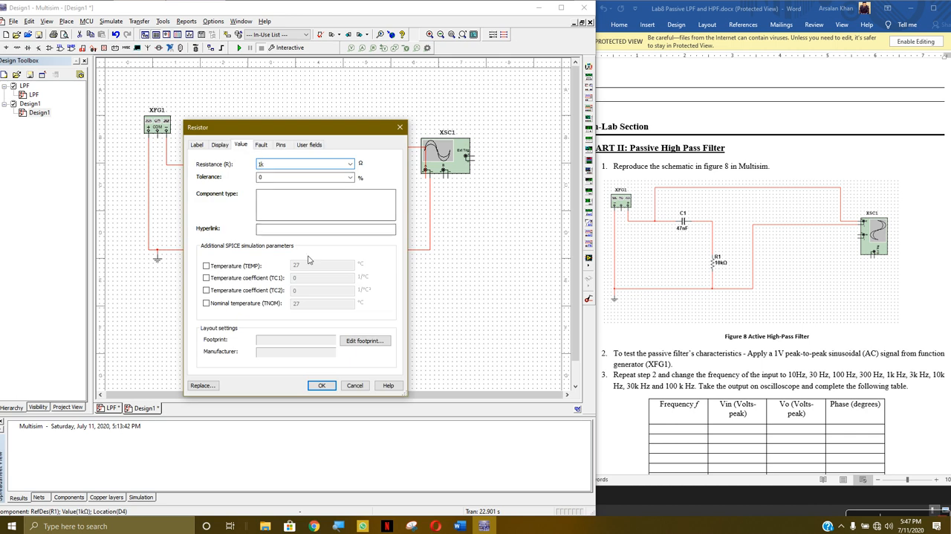
click(321, 385)
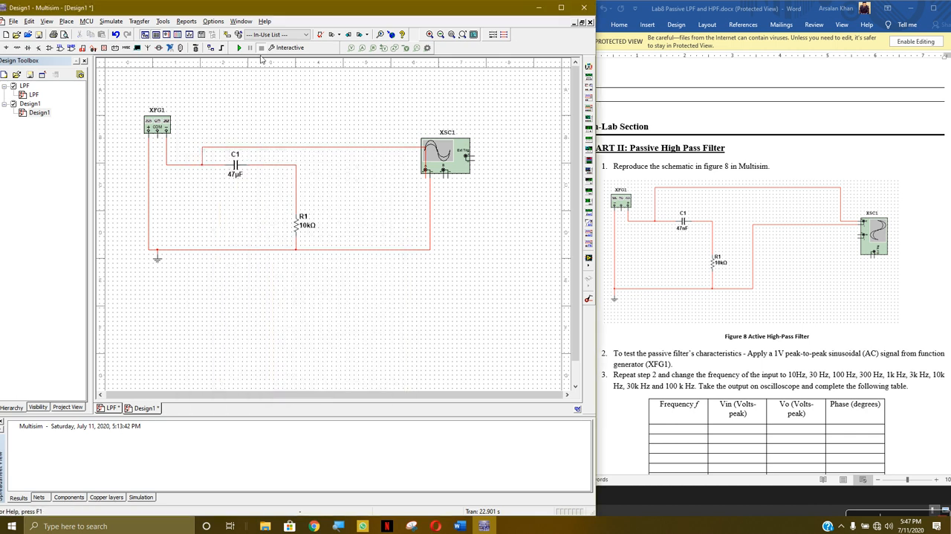
Rerun the simulation with the new R1 value, check the input waveform on oscilloscope XSC1 and stop the simulation
key(F5)
double_click(465, 169)
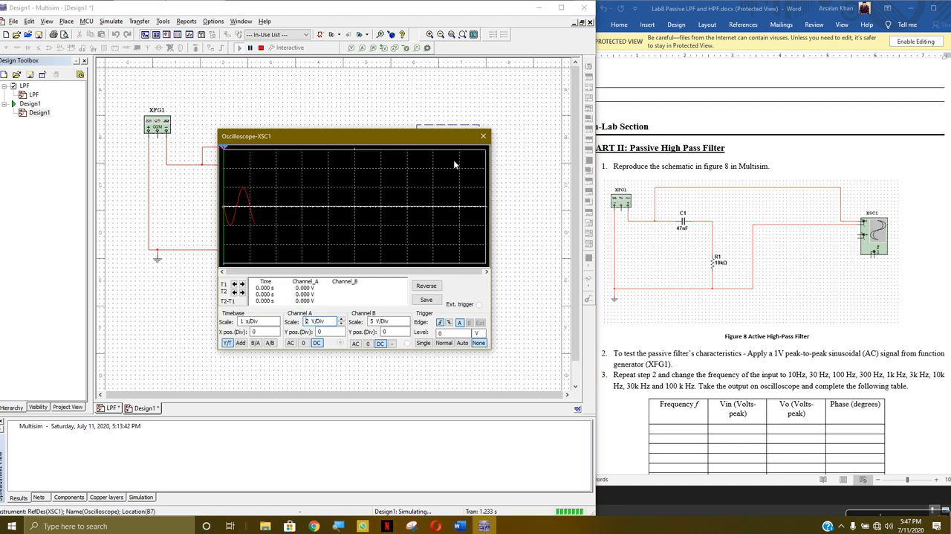
click(484, 137)
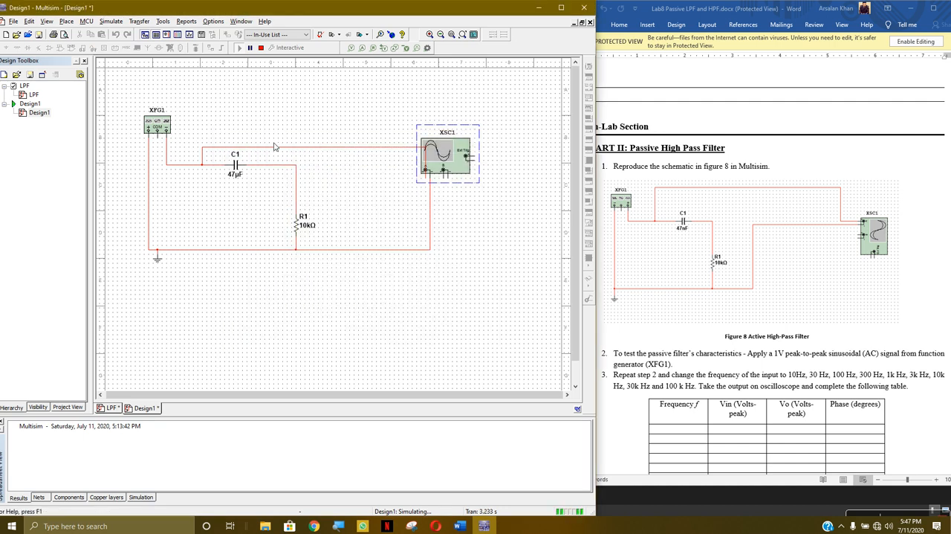
click(260, 48)
Replace the wire between oscilloscope channel A and the XFG1–C1 node with one to the C1–R1 output node
click(313, 148)
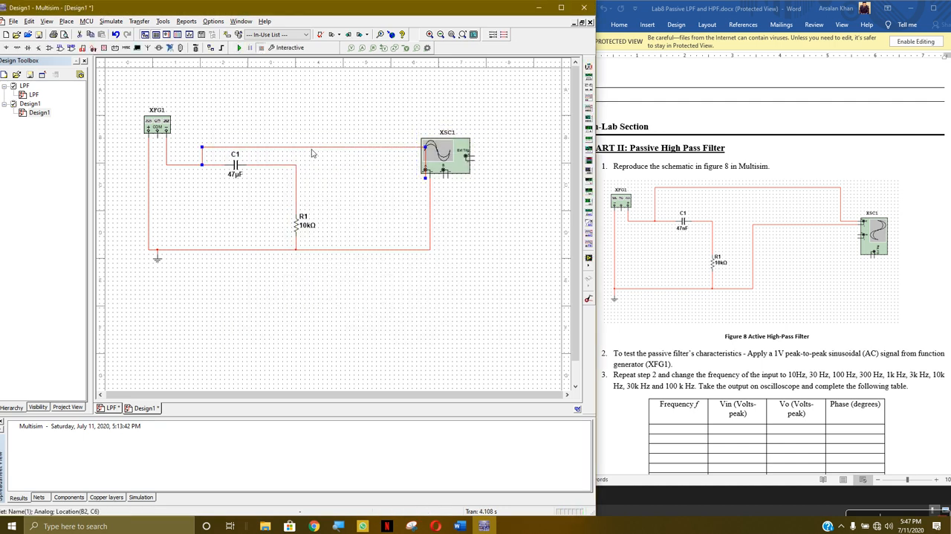
key(Delete)
click(427, 173)
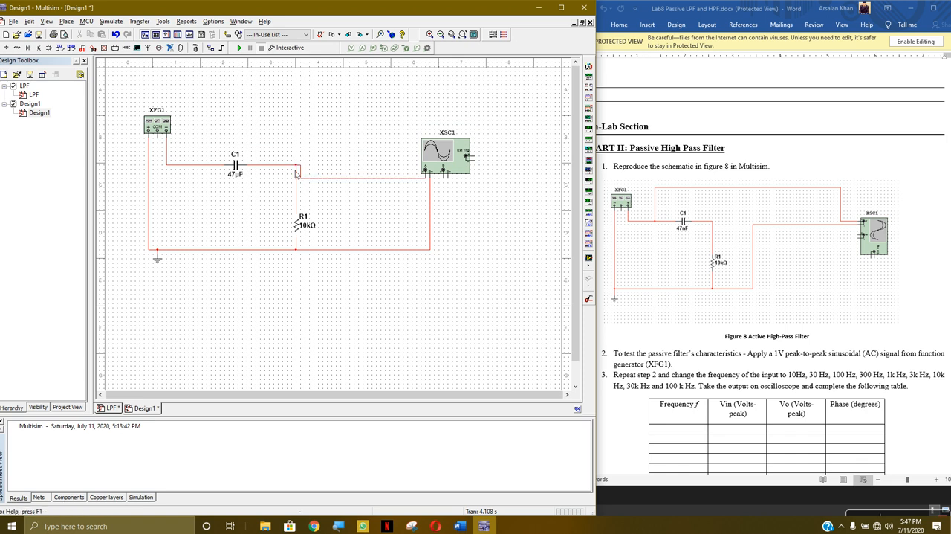
Run the simulation to examine the filter's output across R1 on oscilloscope XSC1, then stop it
click(239, 47)
double_click(456, 145)
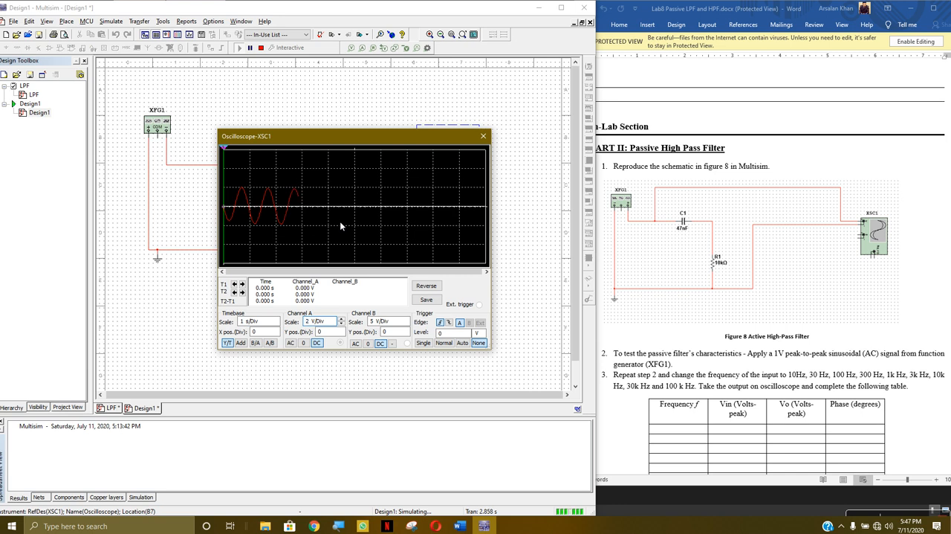
click(484, 136)
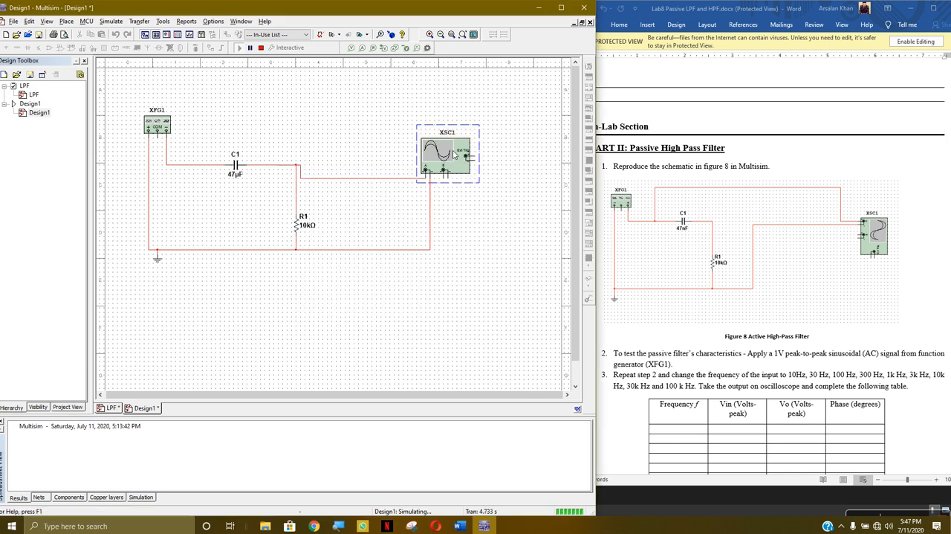
click(260, 48)
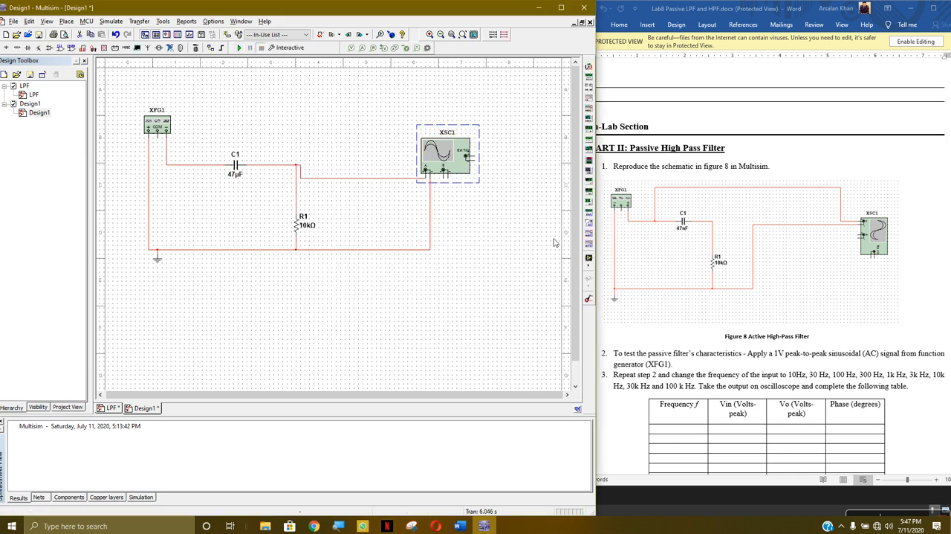
Set the frequency of function generator XFG1 to 1 mHz
double_click(155, 135)
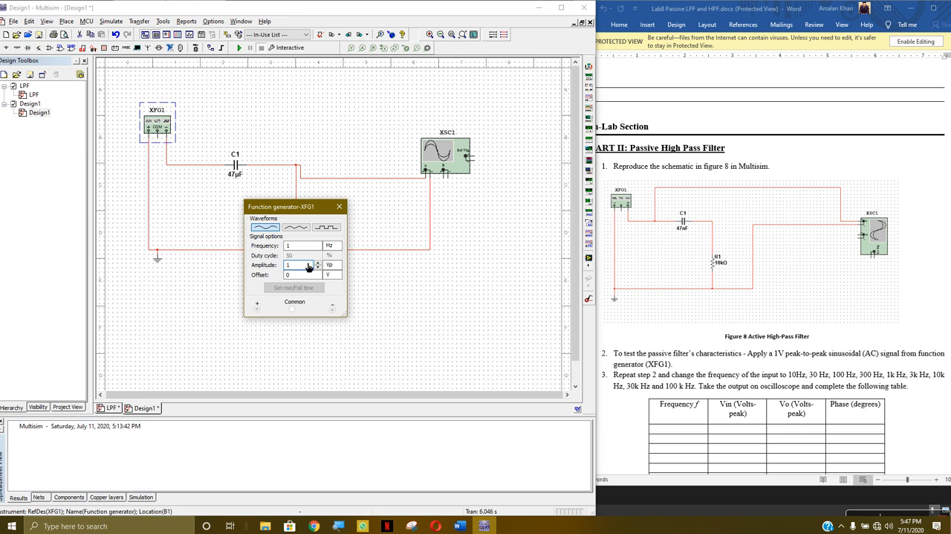
click(331, 246)
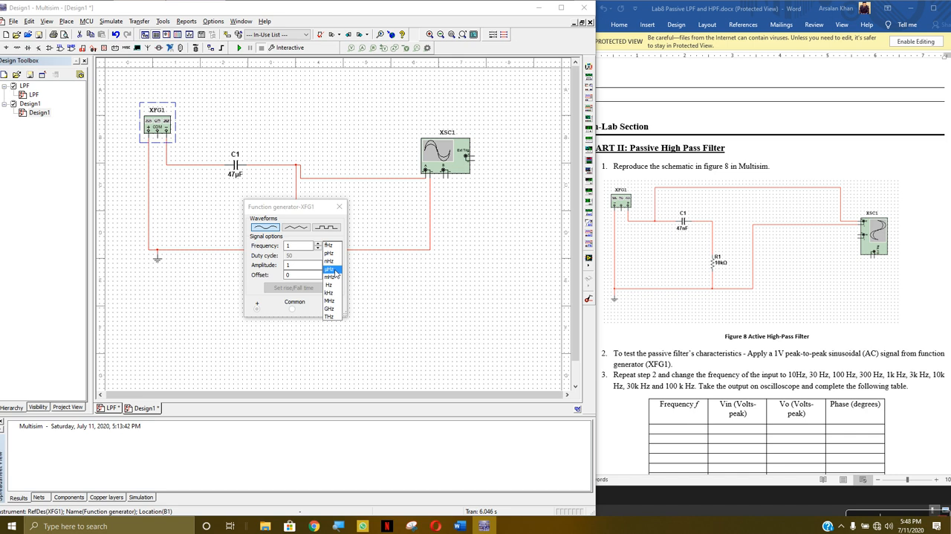
click(335, 277)
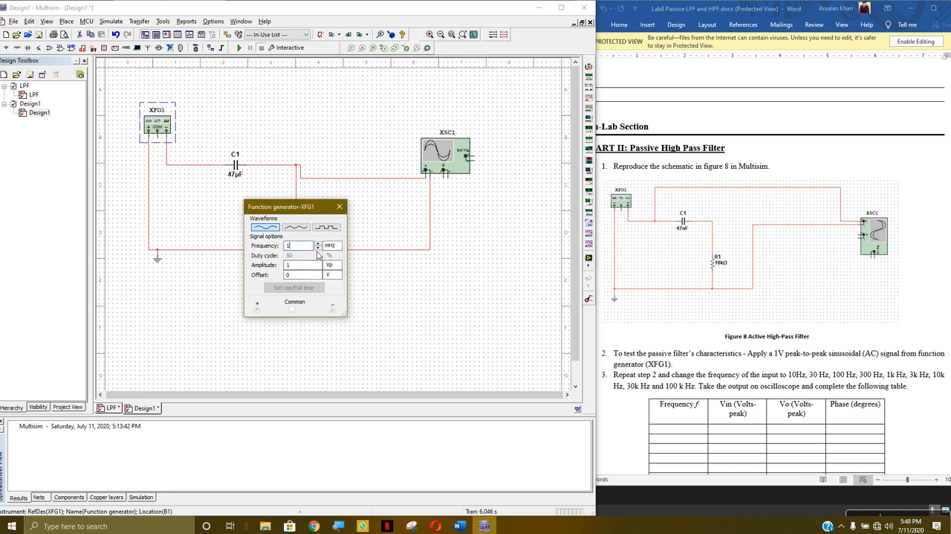
click(339, 207)
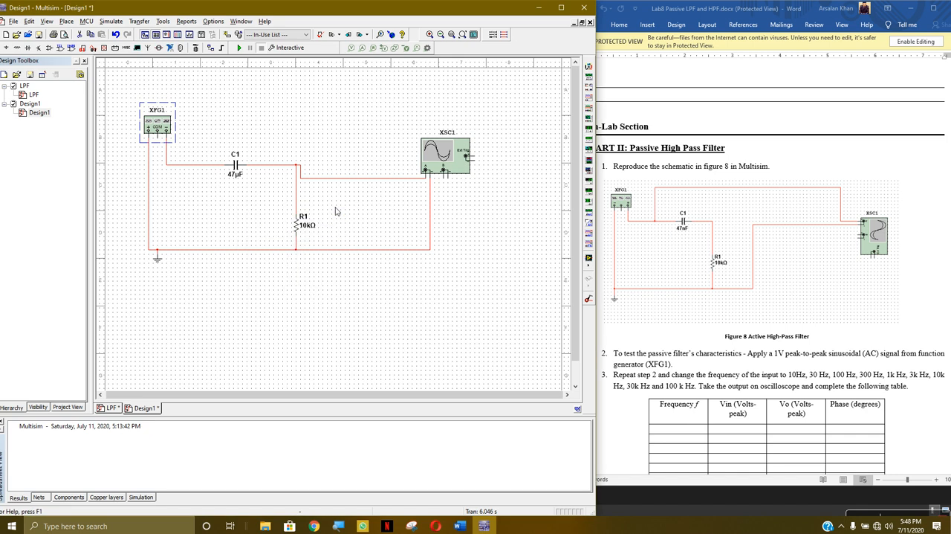
Start the simulation, open oscilloscope XSC1 and set its timebase to 500 ms/Div
click(239, 48)
double_click(431, 142)
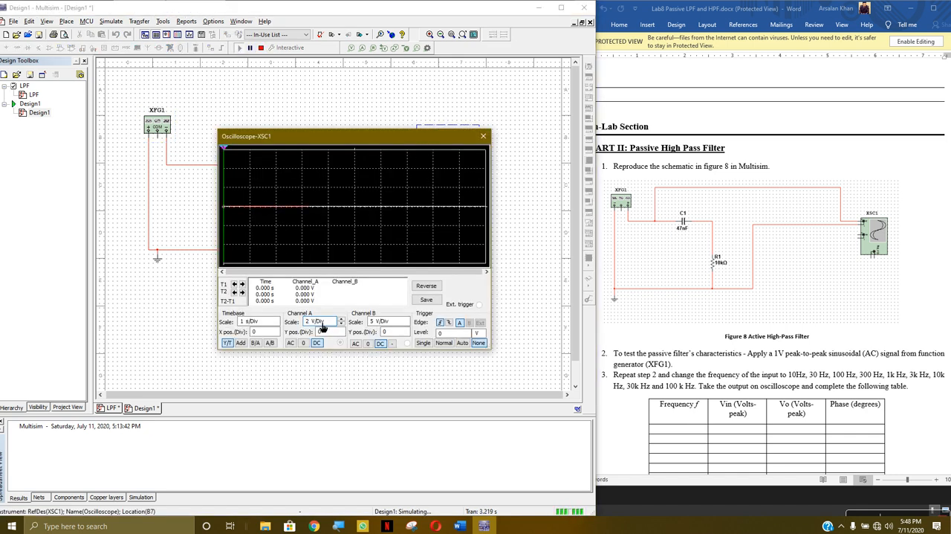
double_click(277, 324)
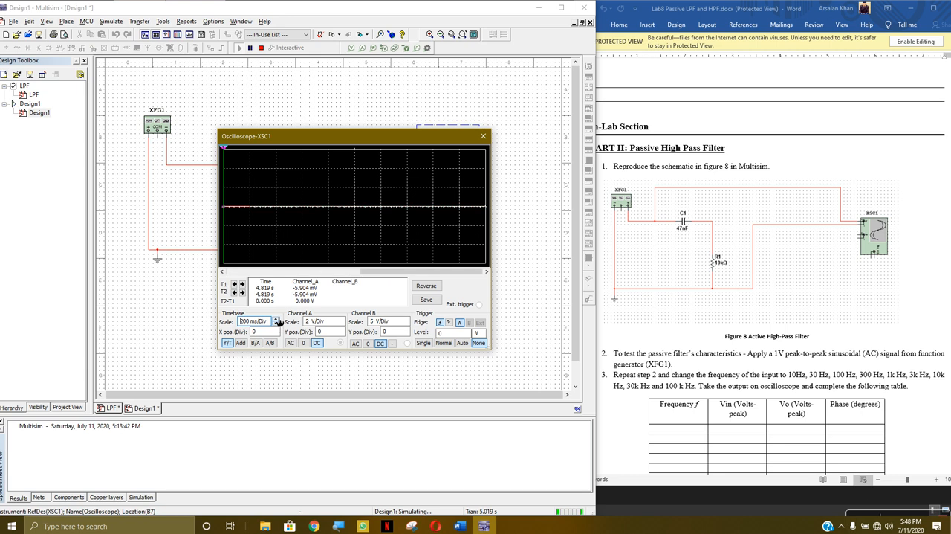
double_click(278, 319)
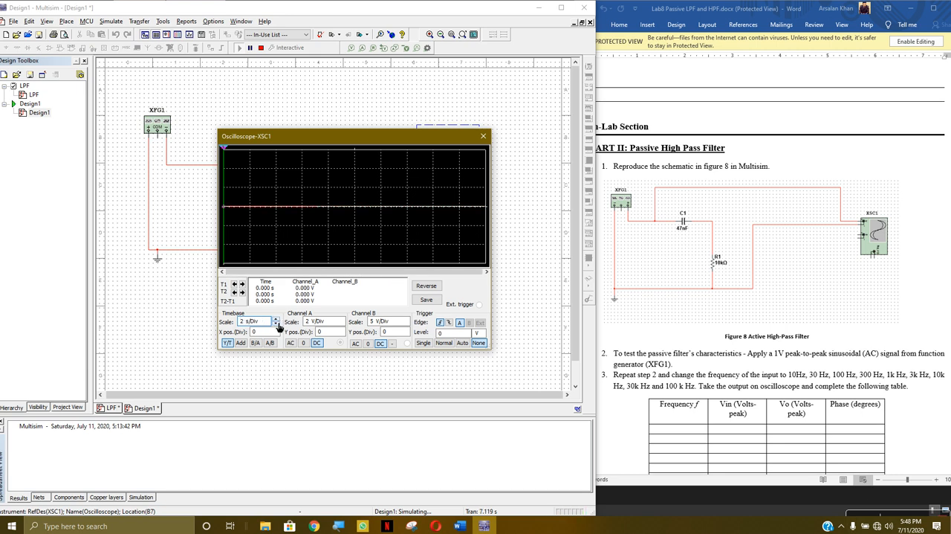
click(276, 325)
Set oscilloscope channel A's scale to 10 mV/Div to view the low-frequency output, then close the oscilloscope and stop the simulation
click(341, 320)
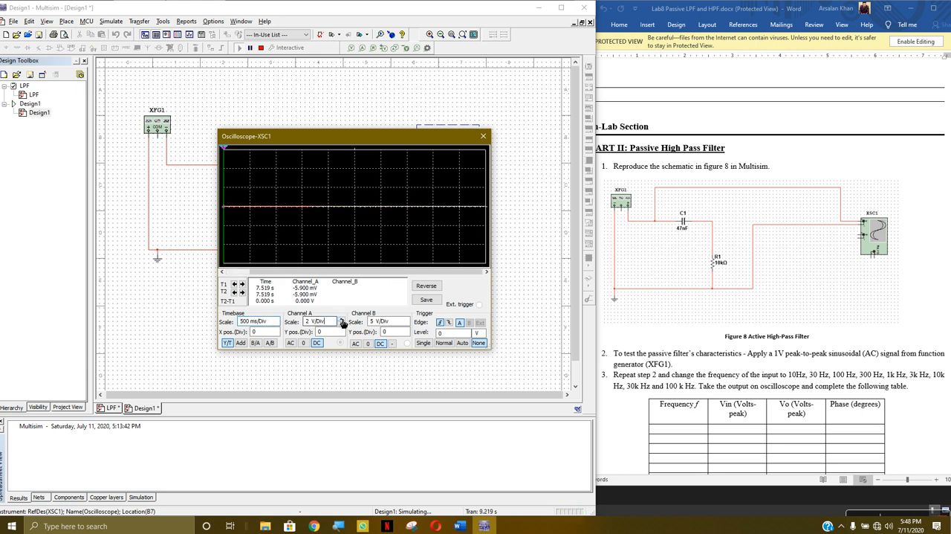
double_click(342, 324)
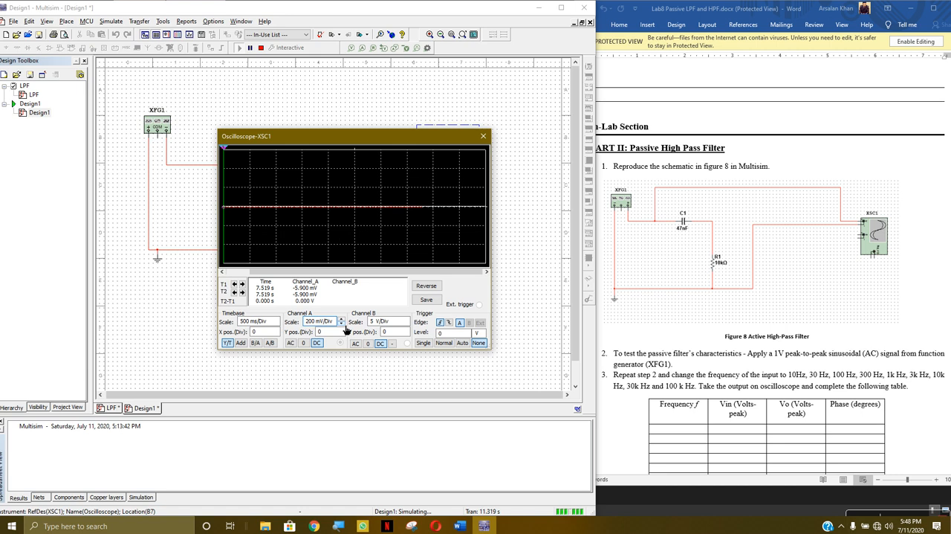
double_click(342, 325)
double_click(342, 324)
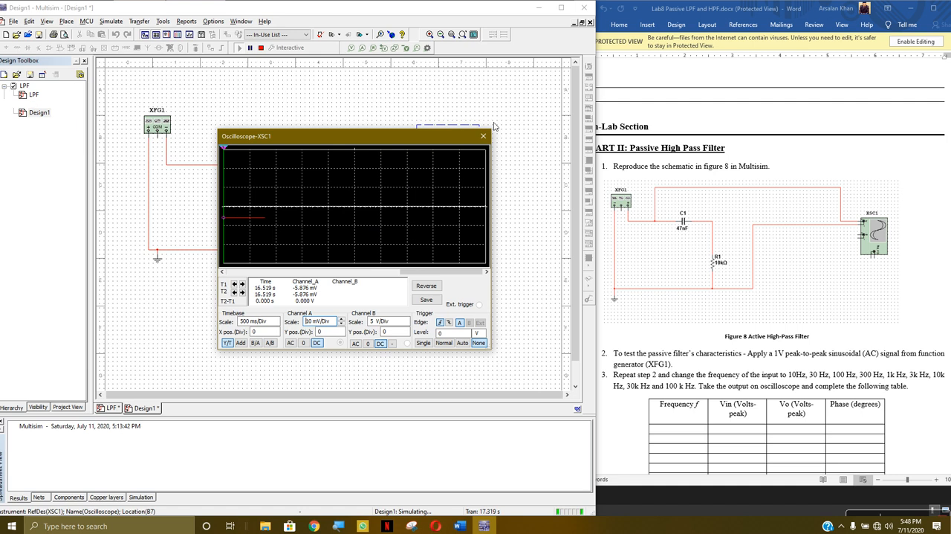
click(483, 136)
click(261, 48)
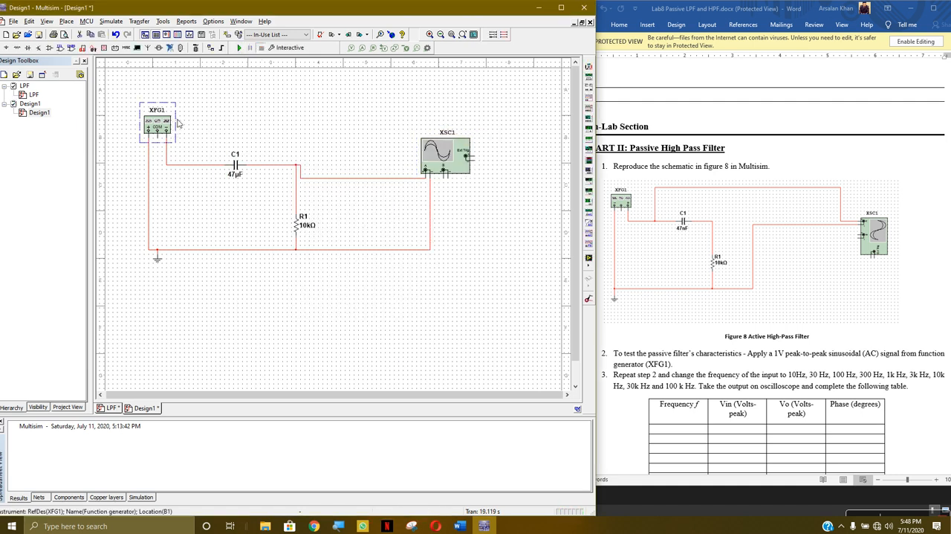
Move oscilloscope channel A's positive connection from the C1–R1 node to the node between XFG1 and C1
click(312, 179)
key(Delete)
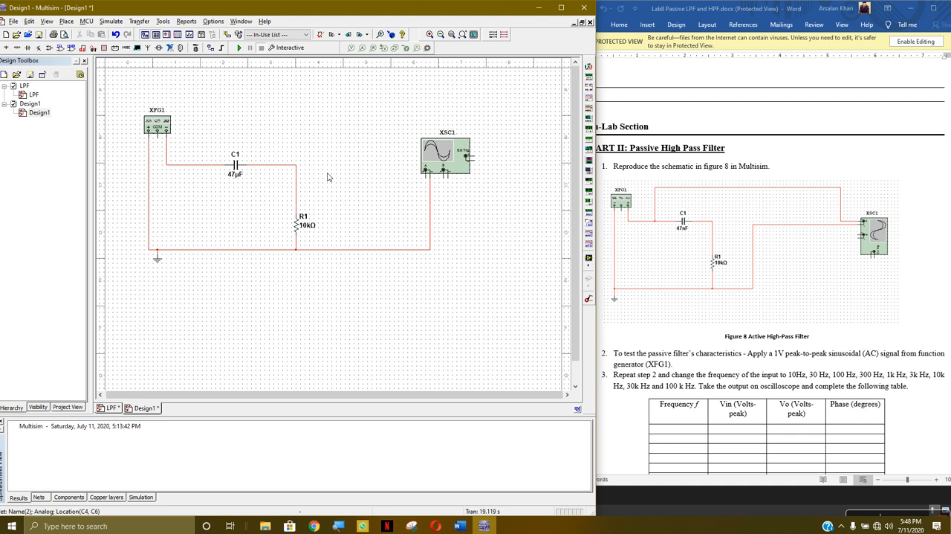
click(425, 173)
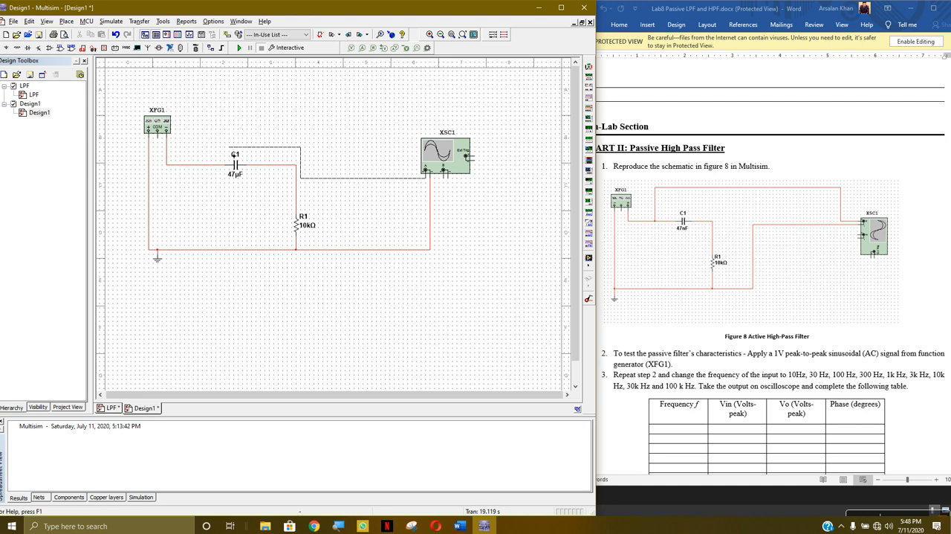
Run the simulation, view the filter's input on oscilloscope XSC1, then close the oscilloscope and stop the simulation
click(239, 48)
click(432, 159)
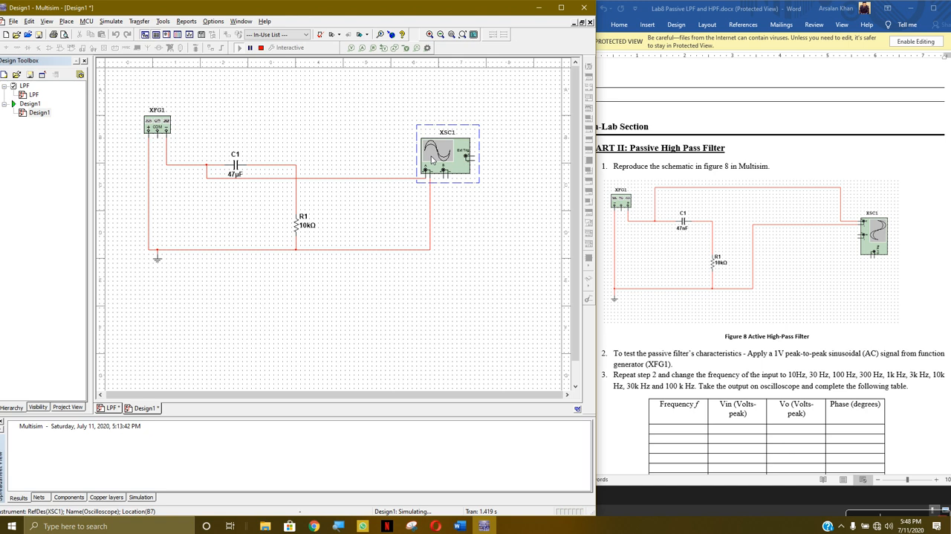
double_click(433, 159)
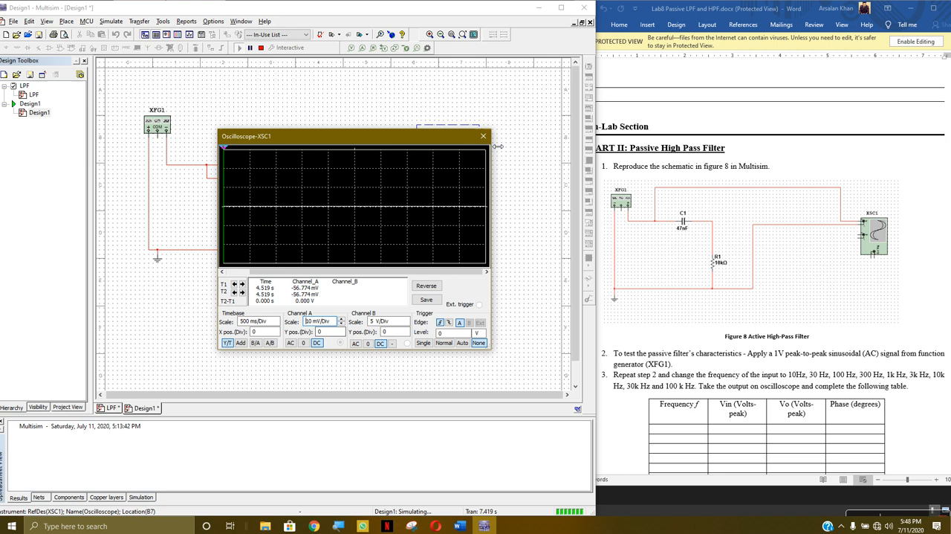
click(483, 136)
click(261, 49)
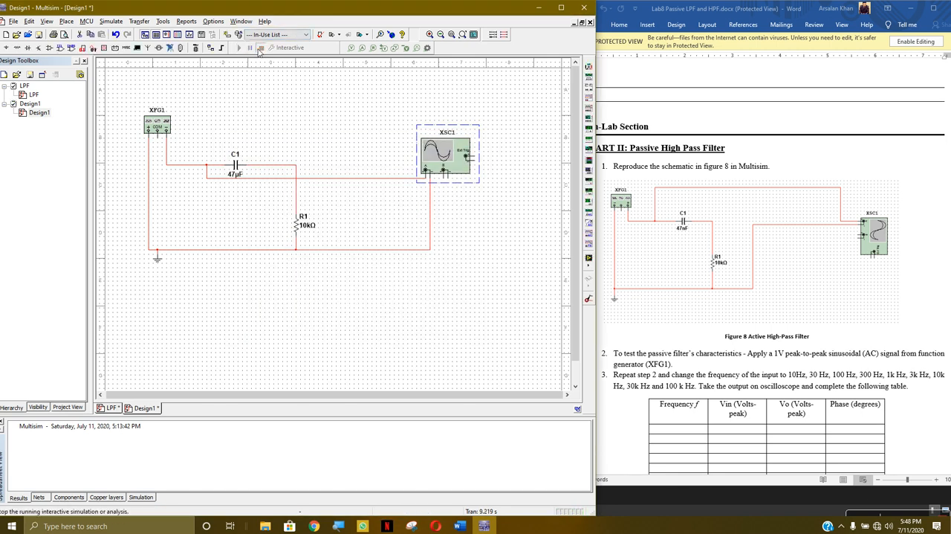
Rerun the simulation, set oscilloscope XSC1's timebase to 5 s/Div, then close the oscilloscope and stop the simulation
click(240, 48)
double_click(463, 173)
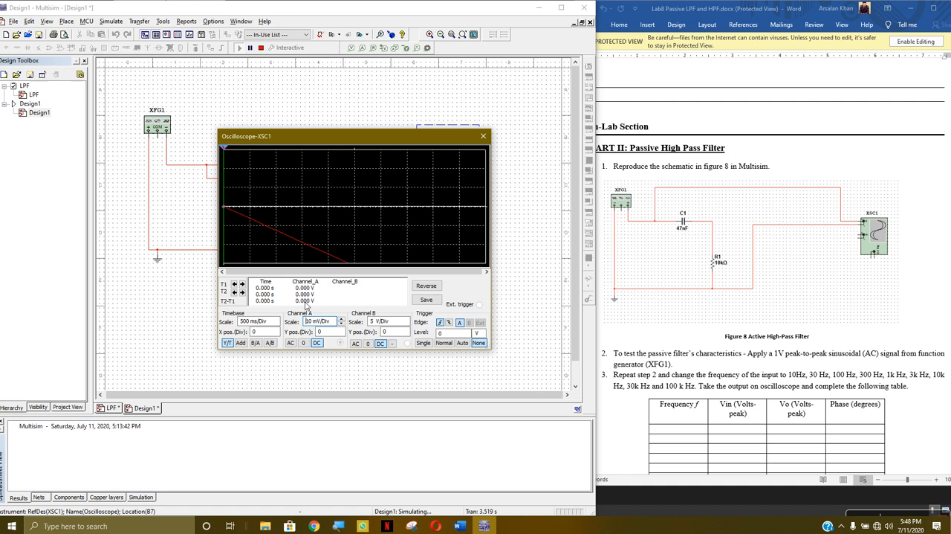
click(276, 318)
click(276, 318)
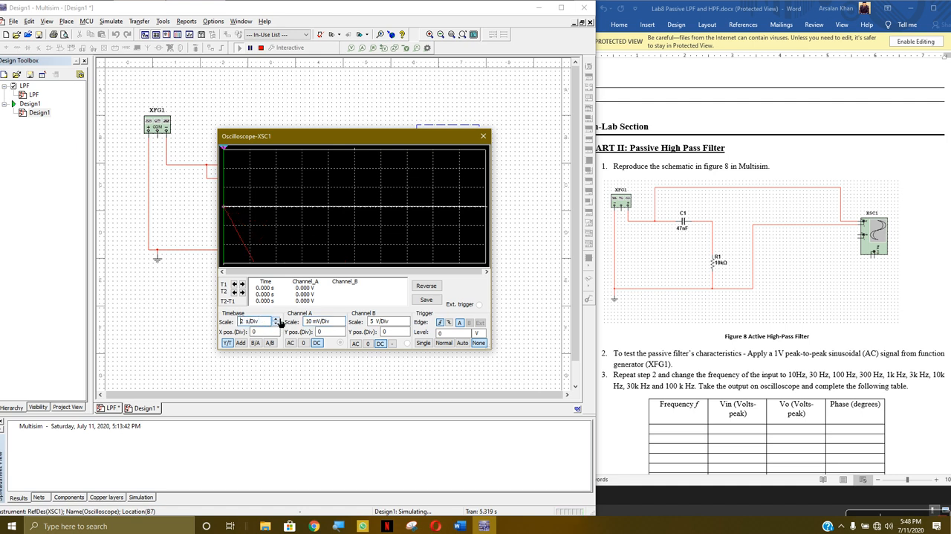
click(275, 324)
click(276, 324)
click(276, 324)
click(277, 323)
click(276, 319)
click(276, 320)
click(277, 320)
click(277, 320)
click(277, 320)
click(483, 137)
click(261, 48)
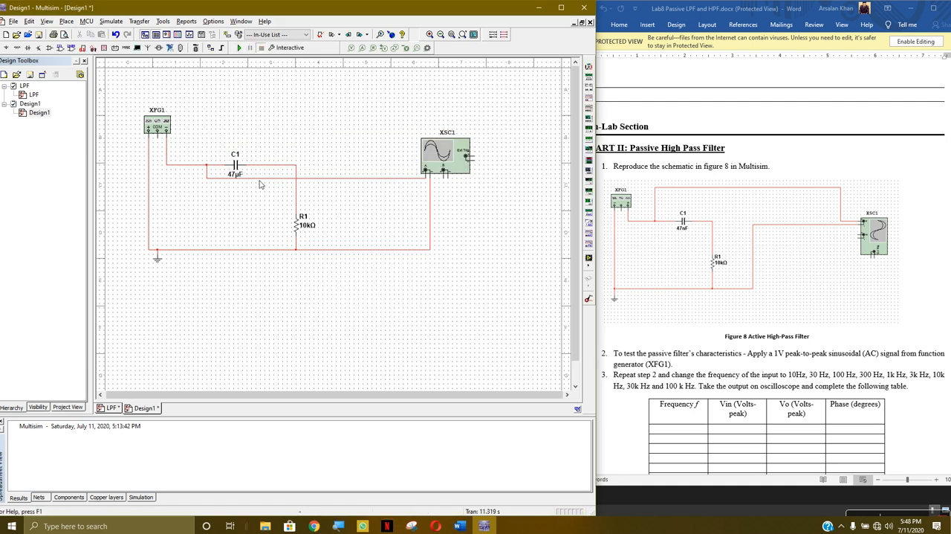
Move oscilloscope channel A's positive connection from the node between XFG1 and C1 to the C1–R1 node
double_click(262, 178)
click(381, 114)
key(Delete)
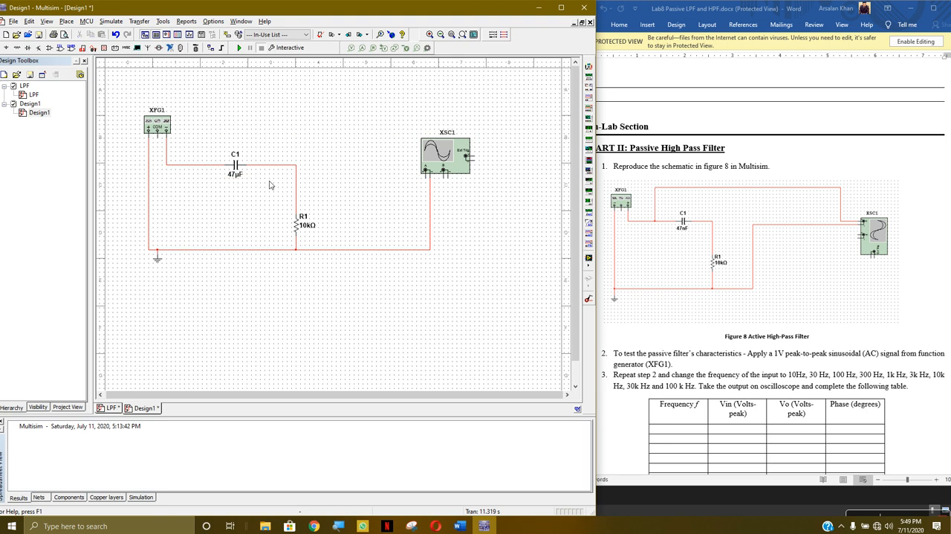
click(427, 178)
click(406, 204)
click(431, 184)
click(297, 164)
Set the frequency of function generator XFG1 to 500 mHz
double_click(165, 127)
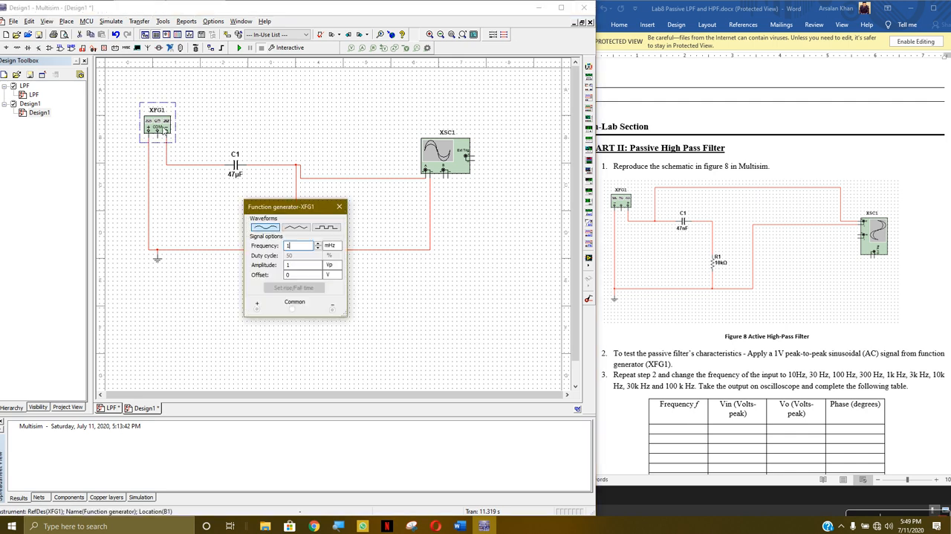
click(329, 247)
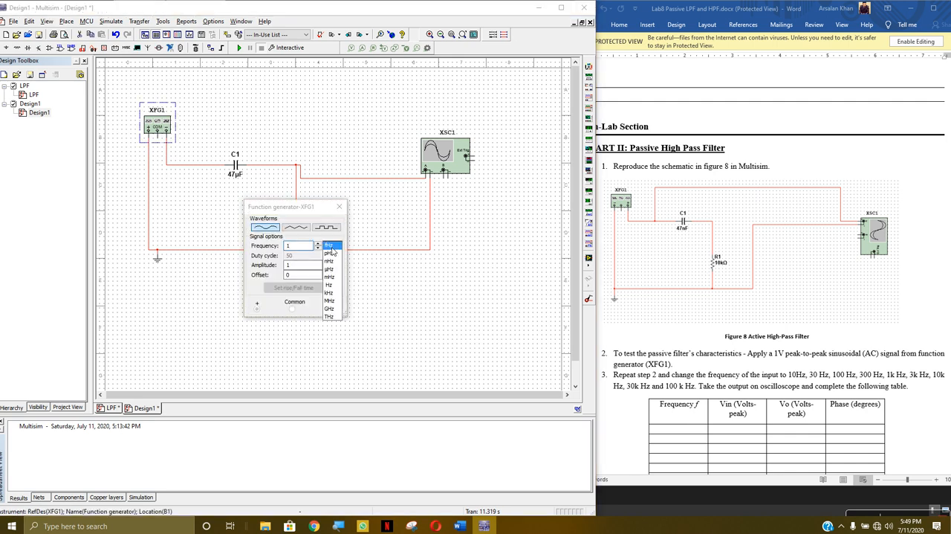
click(334, 280)
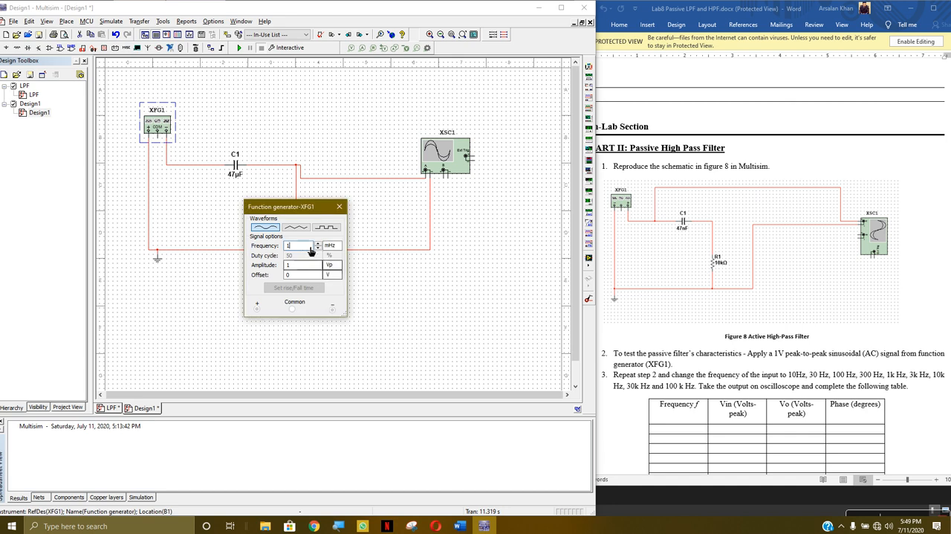
double_click(297, 247)
text(500)
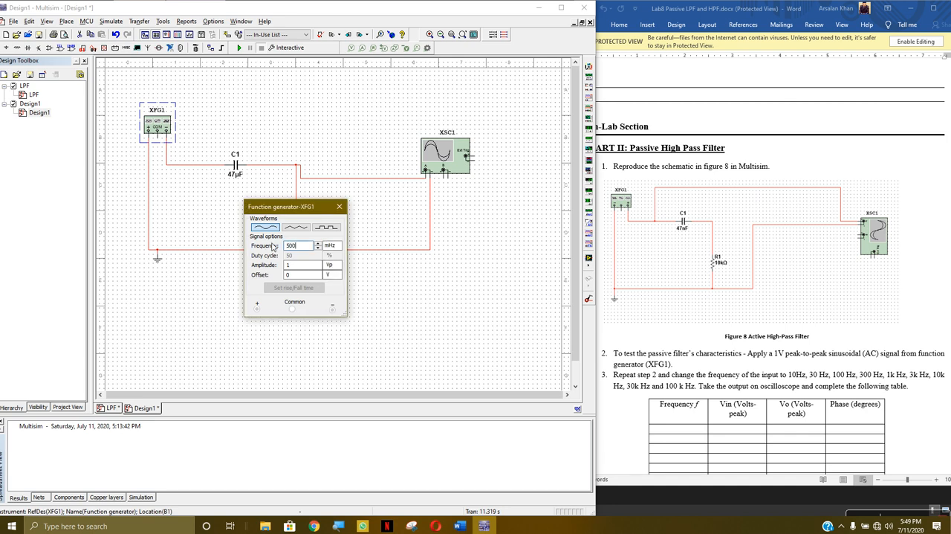
click(338, 206)
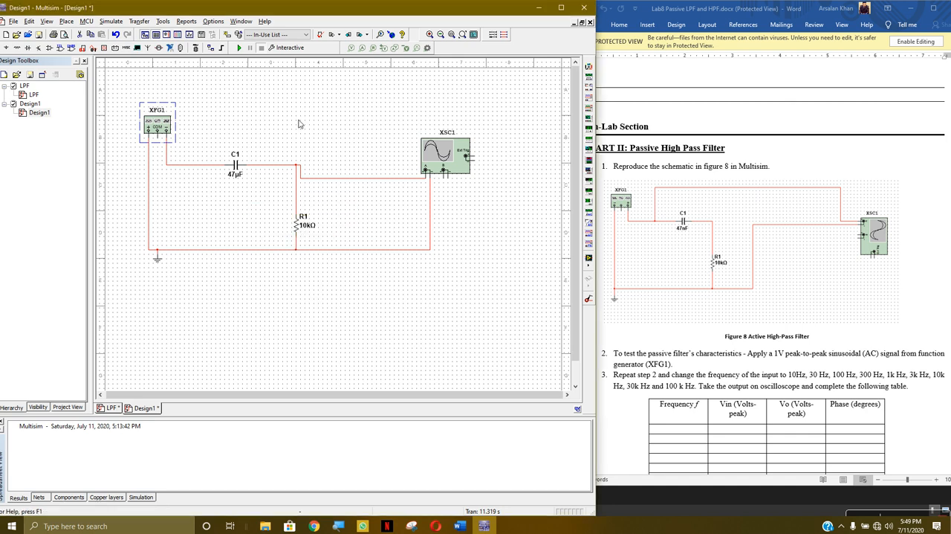
Start the simulation, open oscilloscope XSC1 and set its timebase to 1 s/Div
click(238, 47)
double_click(424, 164)
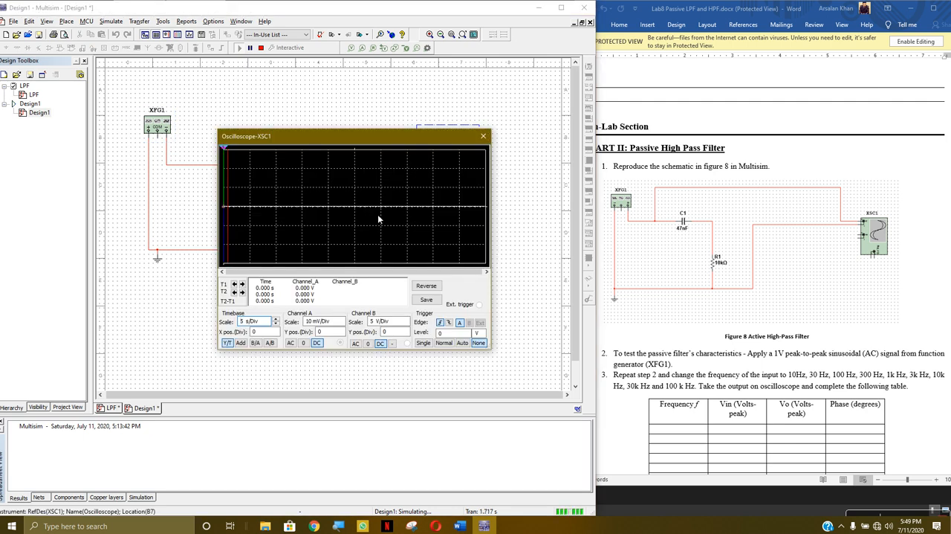
click(276, 324)
click(276, 324)
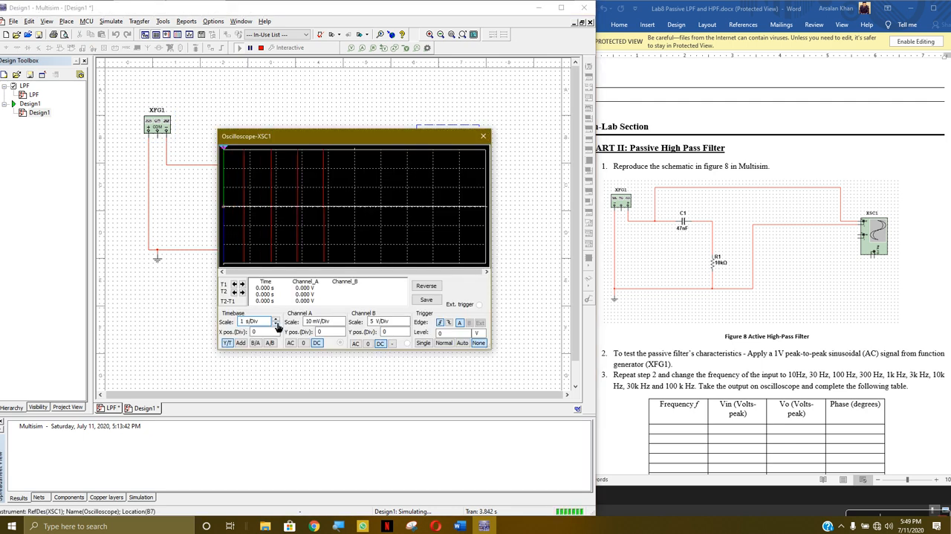
Set oscilloscope channel A's scale to 1 V/Div to view the filter's output, then close the oscilloscope and stop the simulation
click(341, 324)
click(342, 324)
click(342, 324)
click(341, 324)
click(342, 324)
click(342, 319)
click(342, 319)
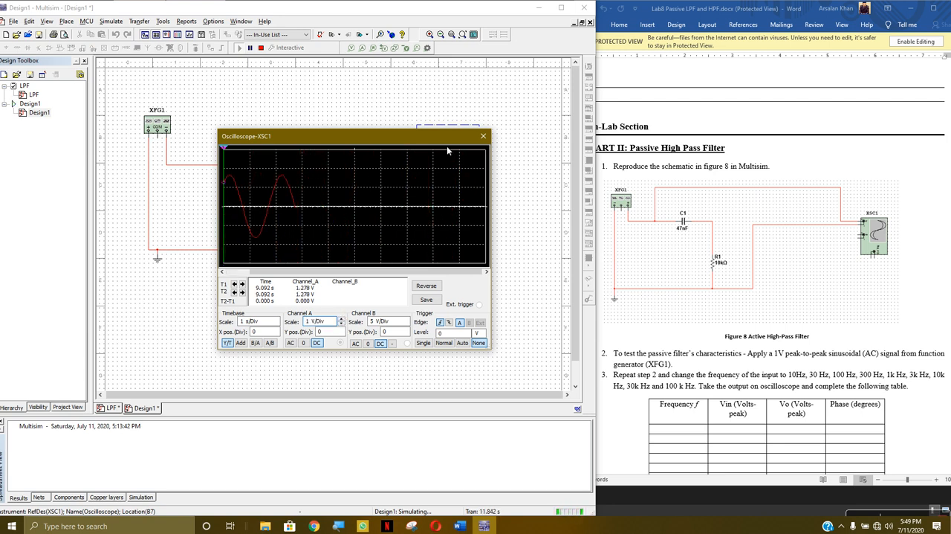
click(483, 137)
click(261, 47)
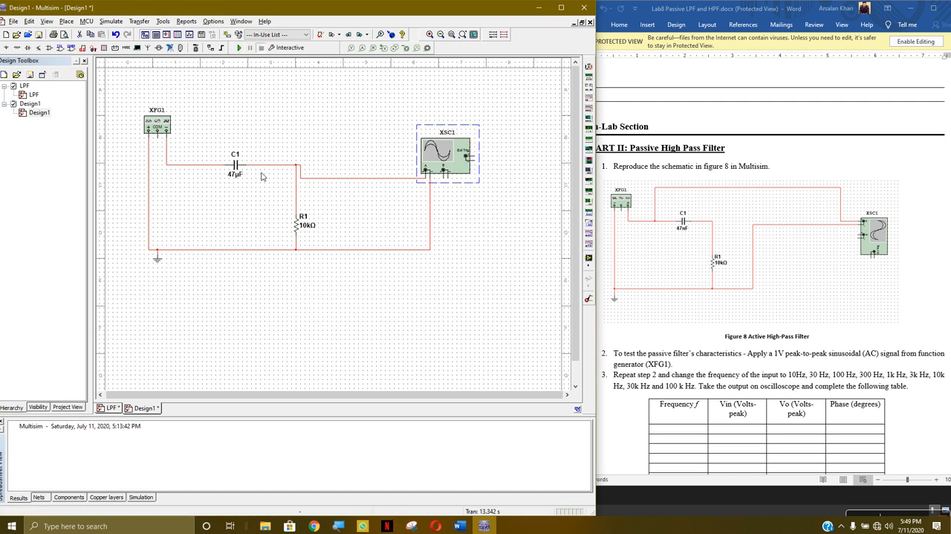
Set the resistance of resistor R1 to 100 kΩ
double_click(302, 229)
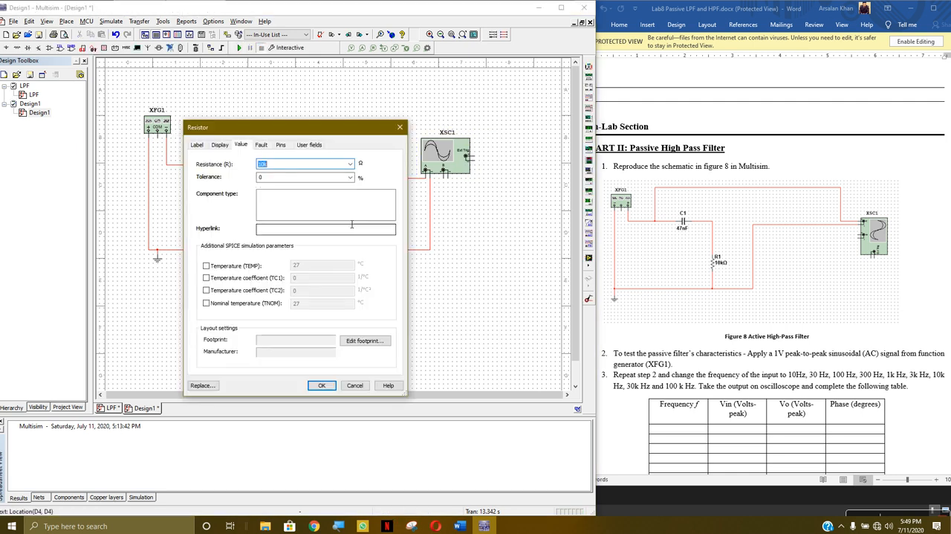
text(0)
click(321, 385)
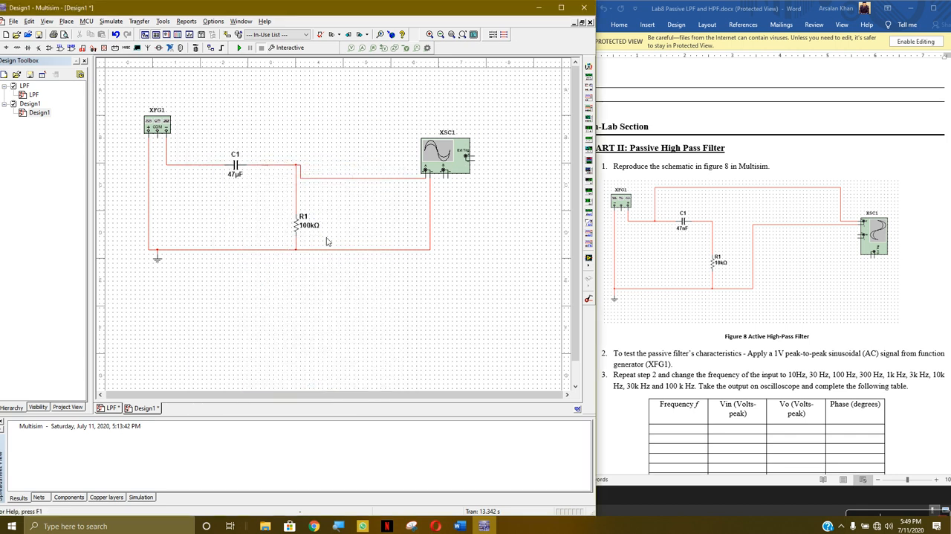
Run the simulation and view the output with the new R1 value on oscilloscope XSC1, then close it and stop
click(239, 48)
double_click(465, 155)
click(484, 136)
click(262, 47)
Set the capacitance of capacitor C1 to 27 µF
double_click(234, 165)
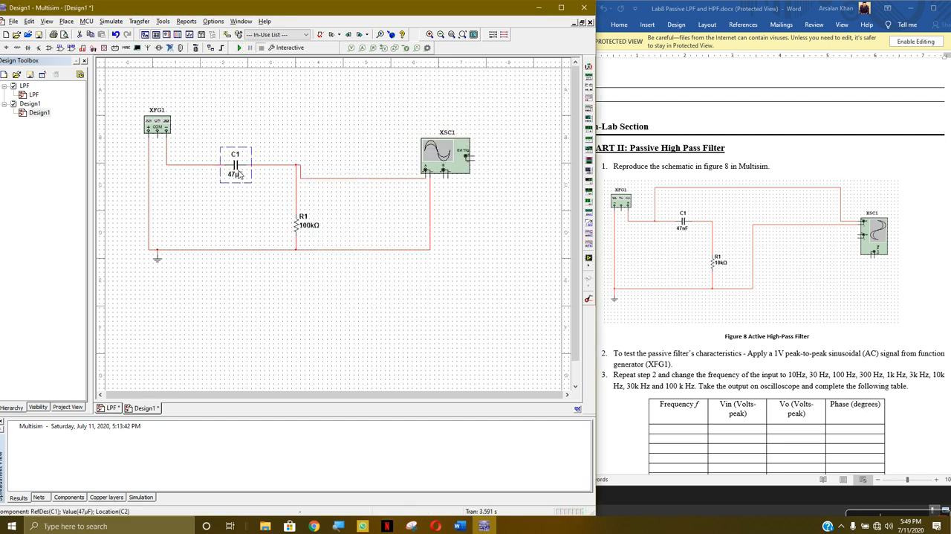
click(263, 168)
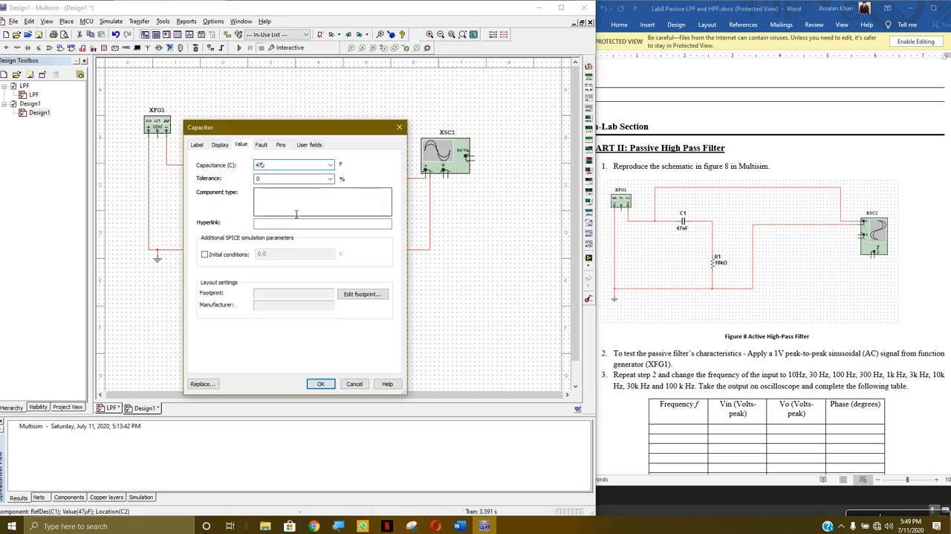
key(BackSpace)
text(27)
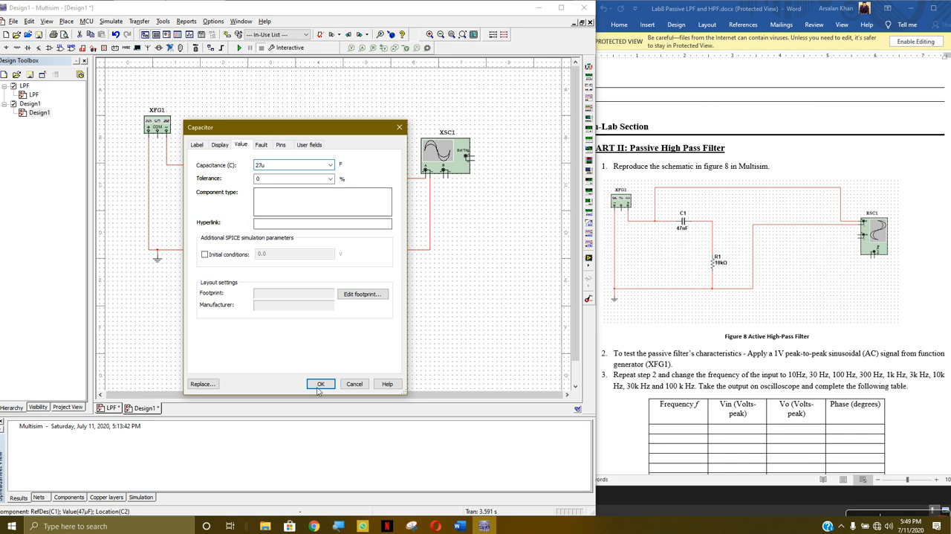
click(321, 384)
Run the simulation and view the output with the new C1 value on oscilloscope XSC1, then close it and stop
click(240, 48)
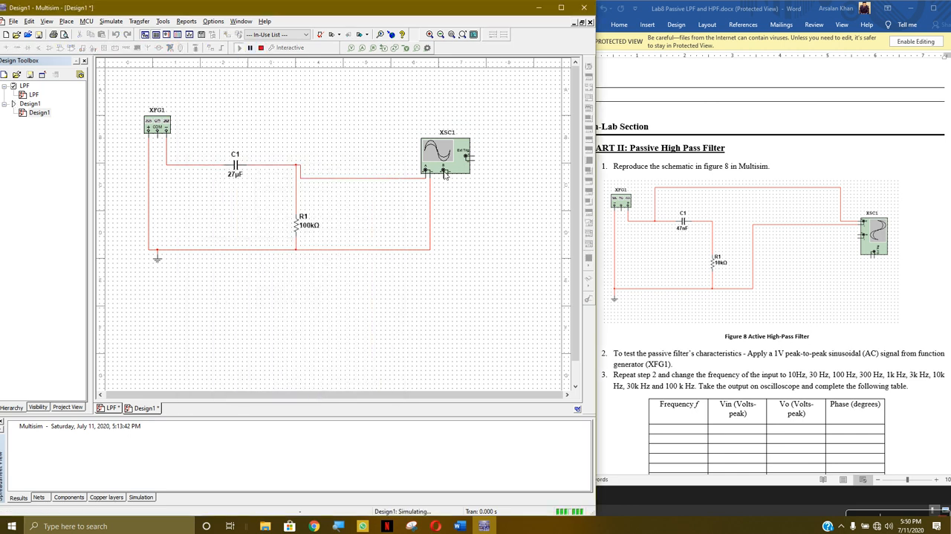
double_click(460, 158)
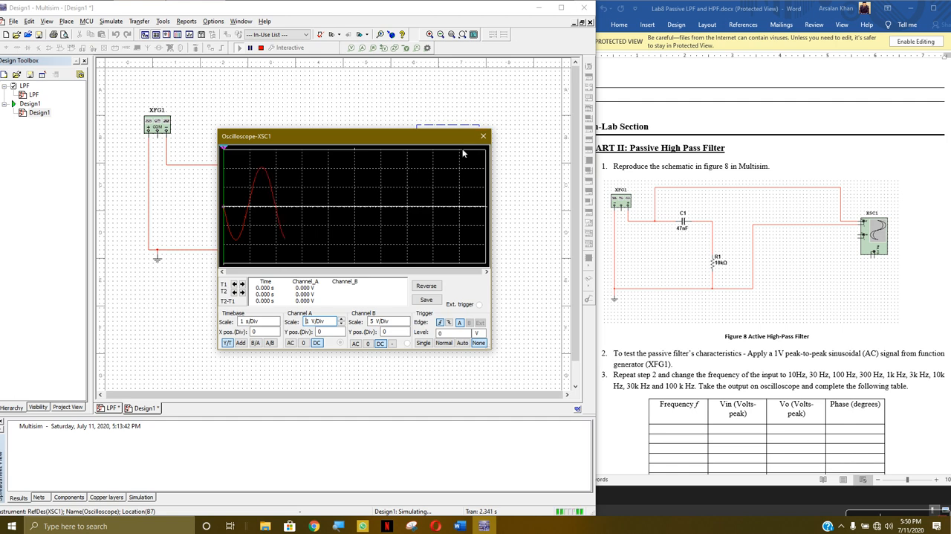
click(483, 136)
click(261, 48)
Set the frequency of function generator XFG1 to 50 mHz
double_click(157, 125)
double_click(296, 247)
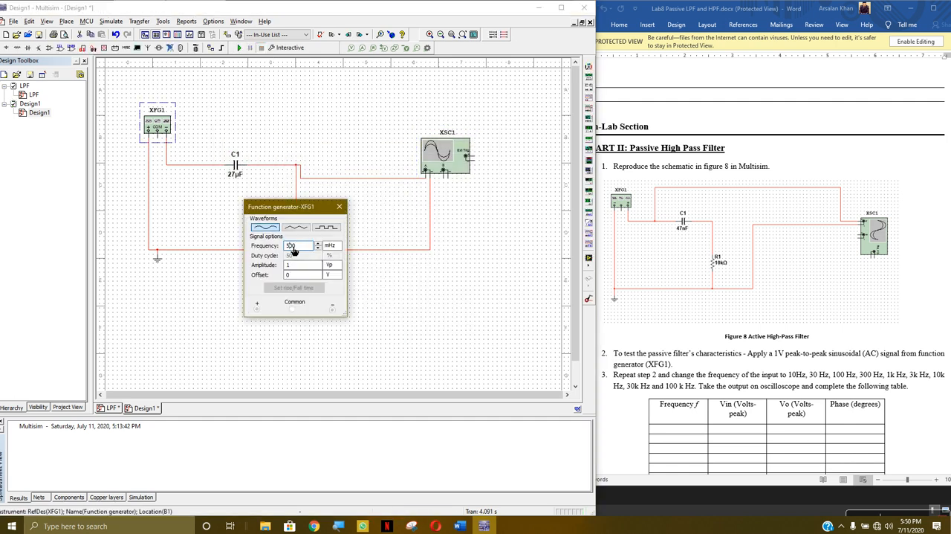
text(1)
key(Tab)
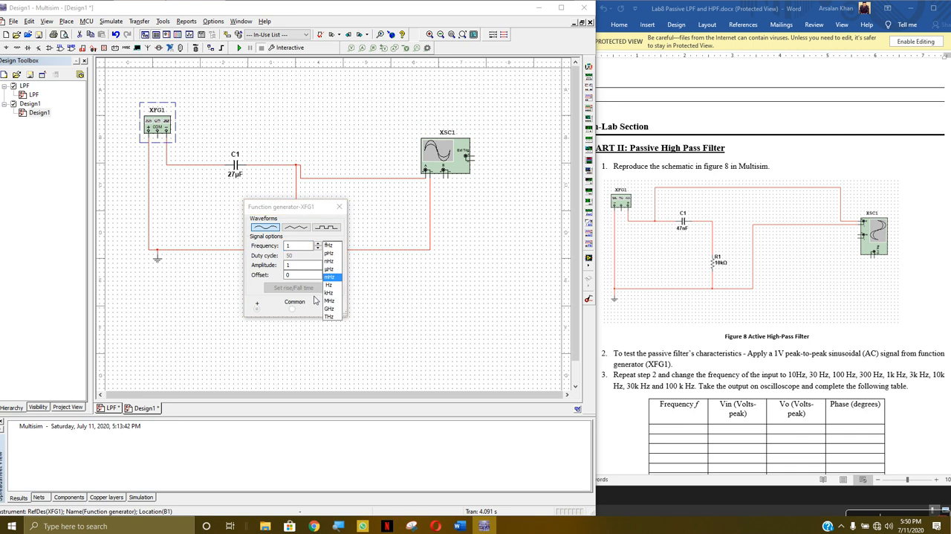
click(301, 247)
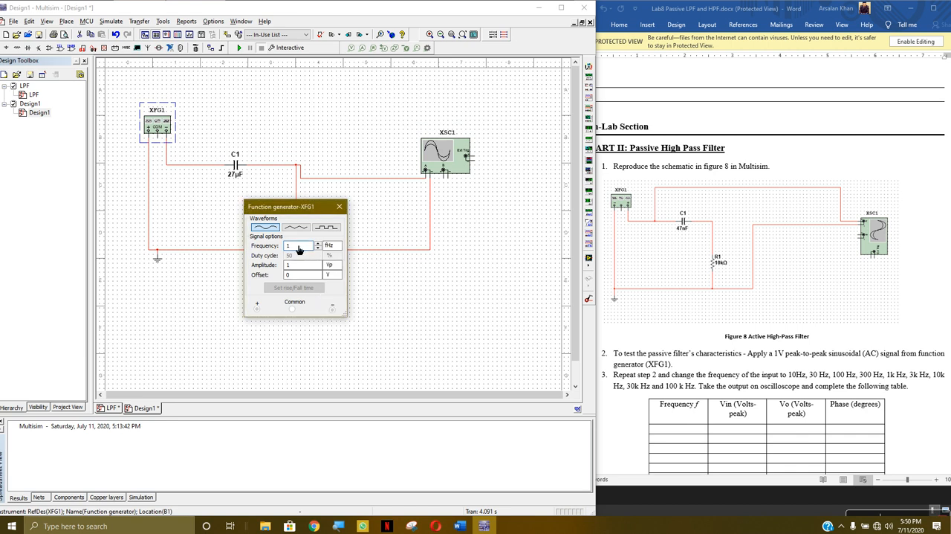
click(328, 248)
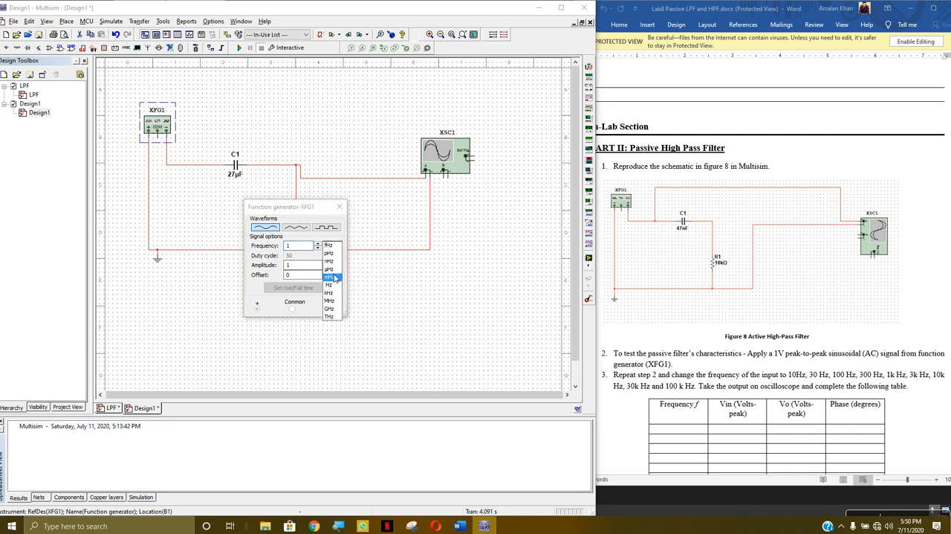
click(334, 278)
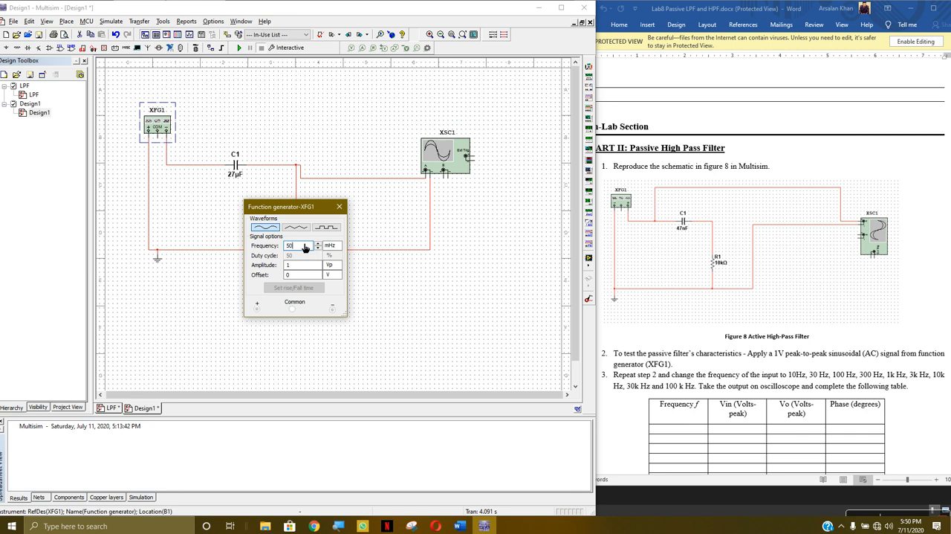
click(339, 207)
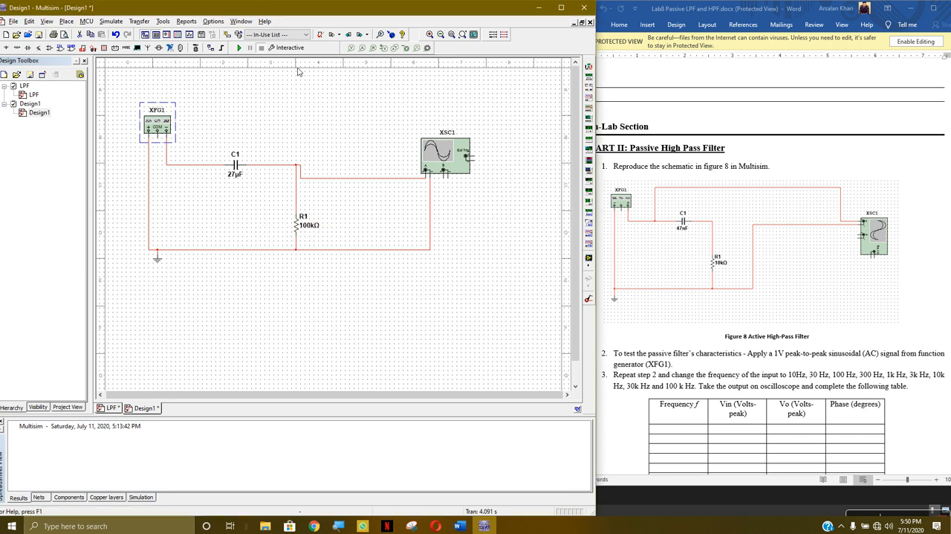
Run the simulation at 50 mHz and view the filter's output on oscilloscope XSC1, then close it and stop
click(240, 48)
double_click(440, 148)
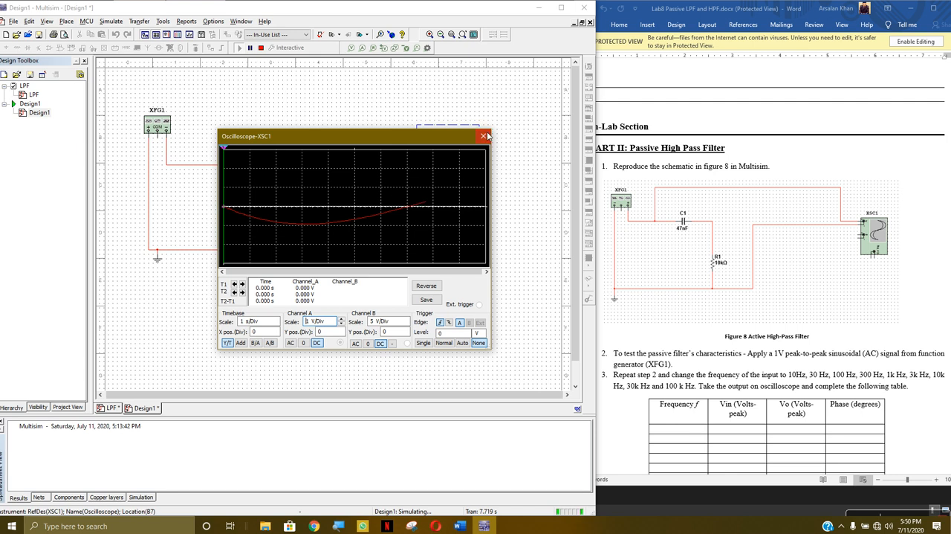
click(483, 136)
click(261, 47)
Move oscilloscope channel A's positive connection from the C1–R1 node to the wire between XFG1 and C1
click(373, 178)
key(Delete)
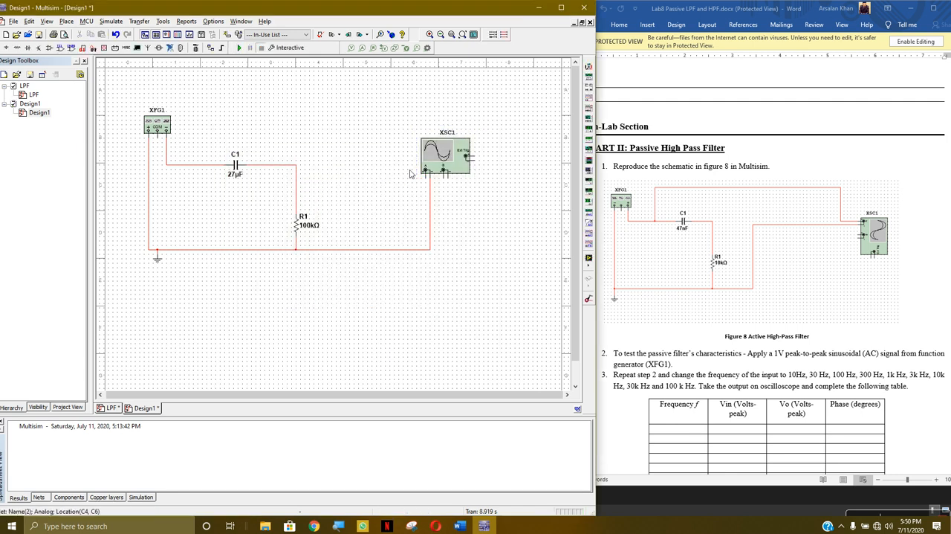
click(426, 177)
click(201, 165)
Run the simulation, view the 50 mHz input signal on oscilloscope XSC1 and close the oscilloscope
click(239, 47)
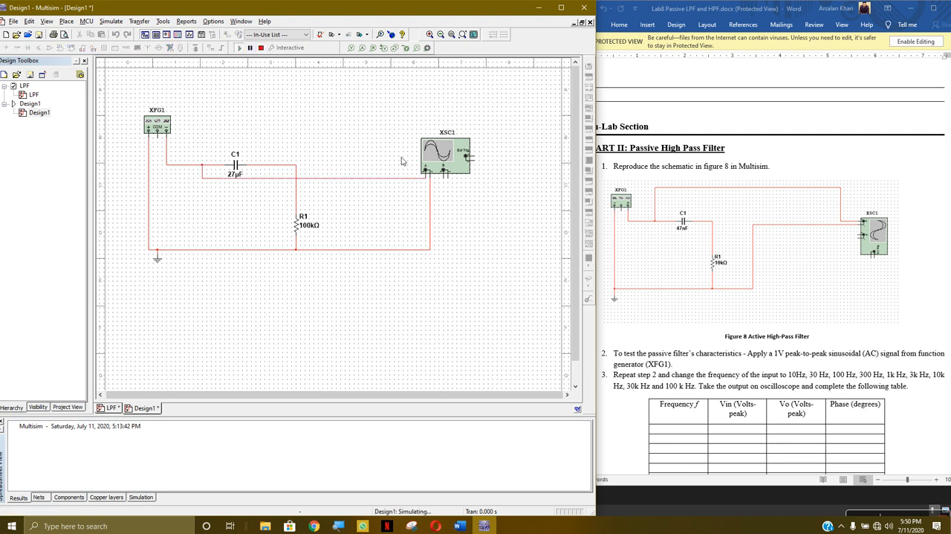
double_click(460, 162)
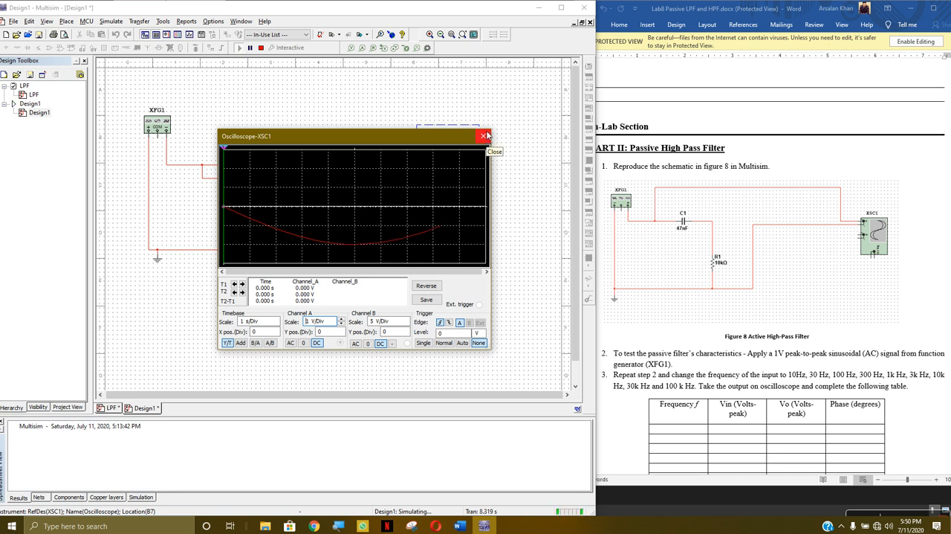
click(485, 136)
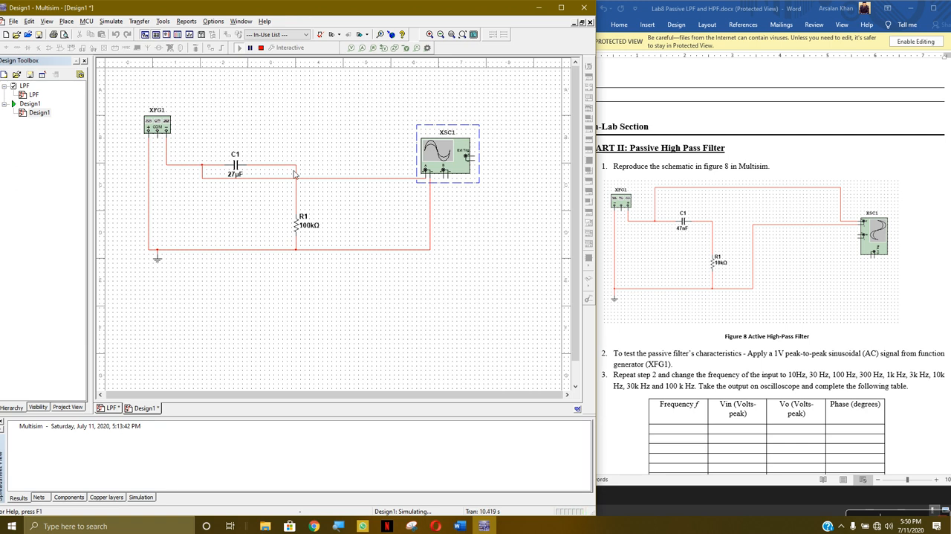
Check the settings of function generator XFG1, stop the running simulation and close the generator's settings
click(160, 132)
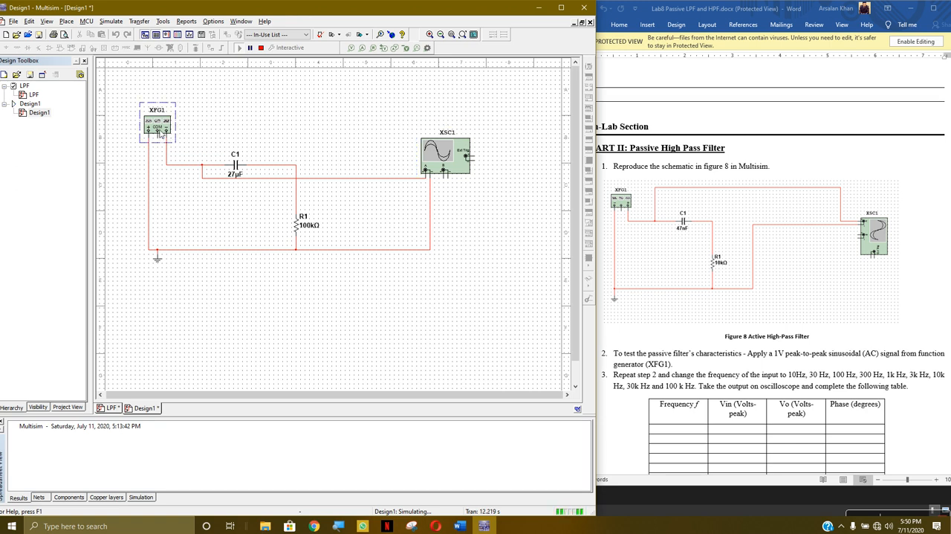
double_click(160, 132)
click(260, 49)
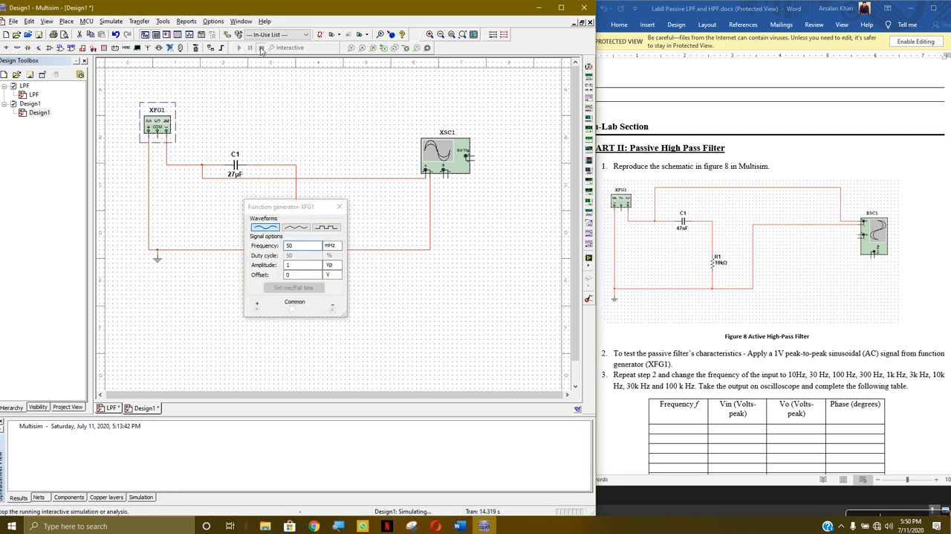
click(338, 208)
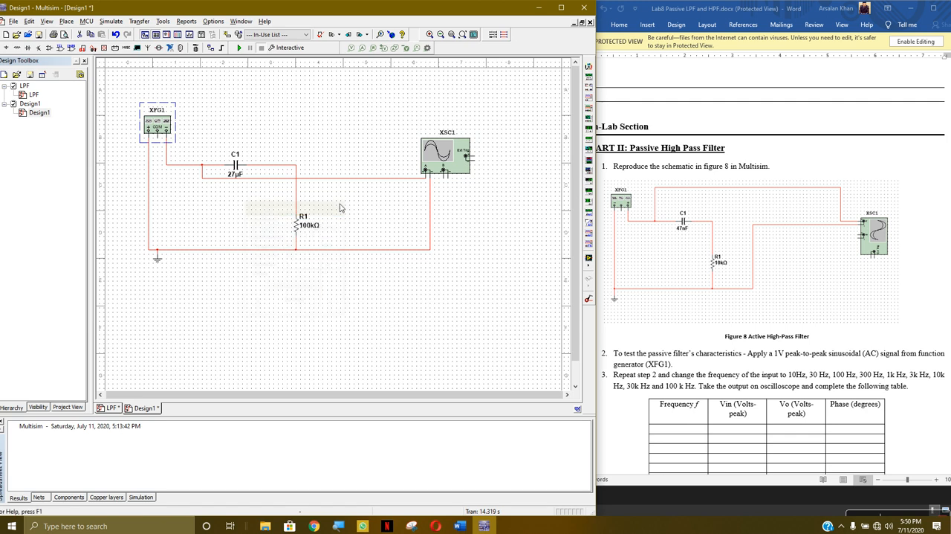
Switch to the lab sheet in Word and display it in Print Layout view
click(763, 261)
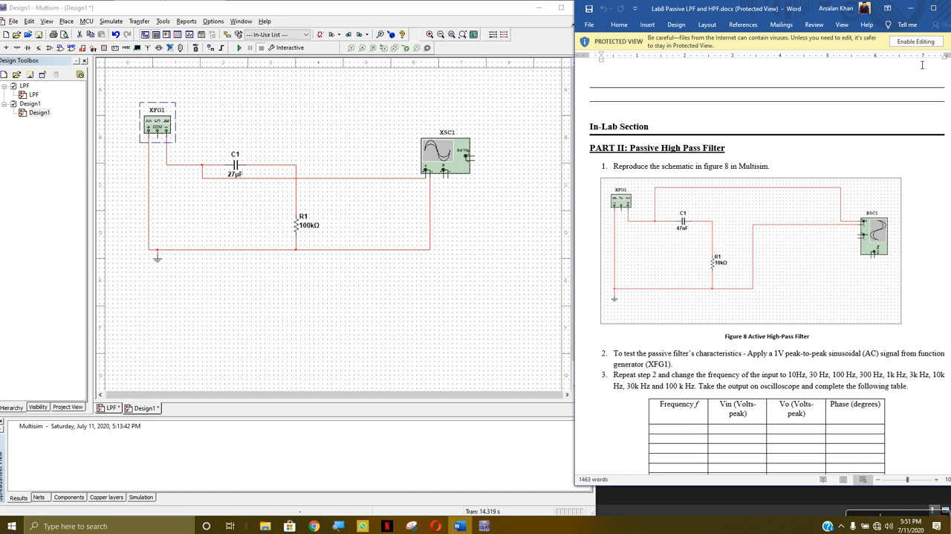
click(934, 8)
scroll(457, 412, down, 3)
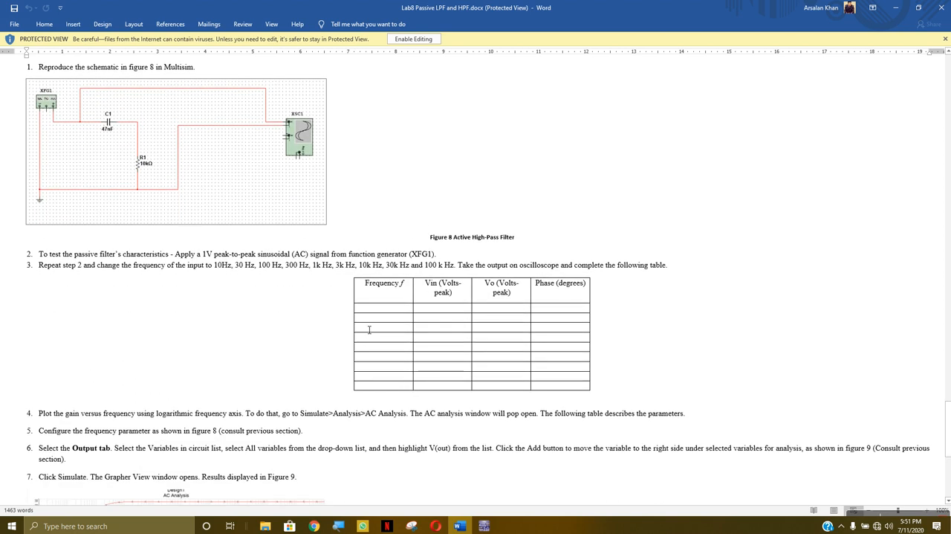
click(918, 7)
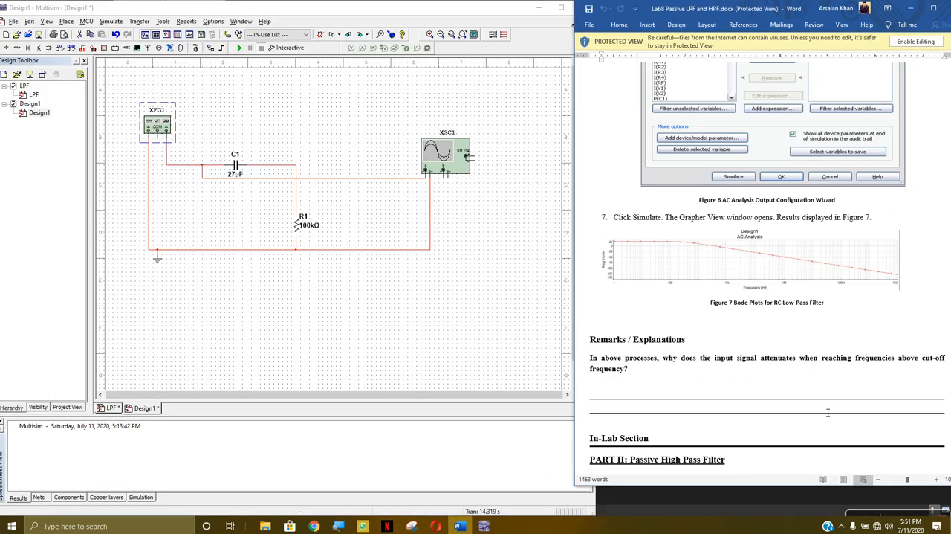
click(843, 479)
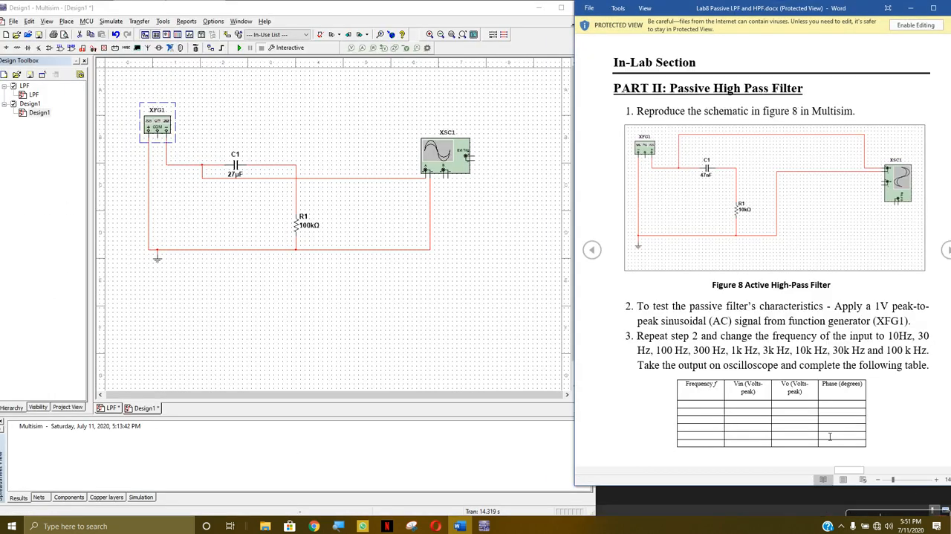
click(845, 479)
Read the lab sheet's high pass filter table, AC analysis instructions 4 to 7 and the example AC analysis plot
scroll(838, 413, down, 3)
scroll(838, 427, up, 2)
drag(832, 471, 856, 472)
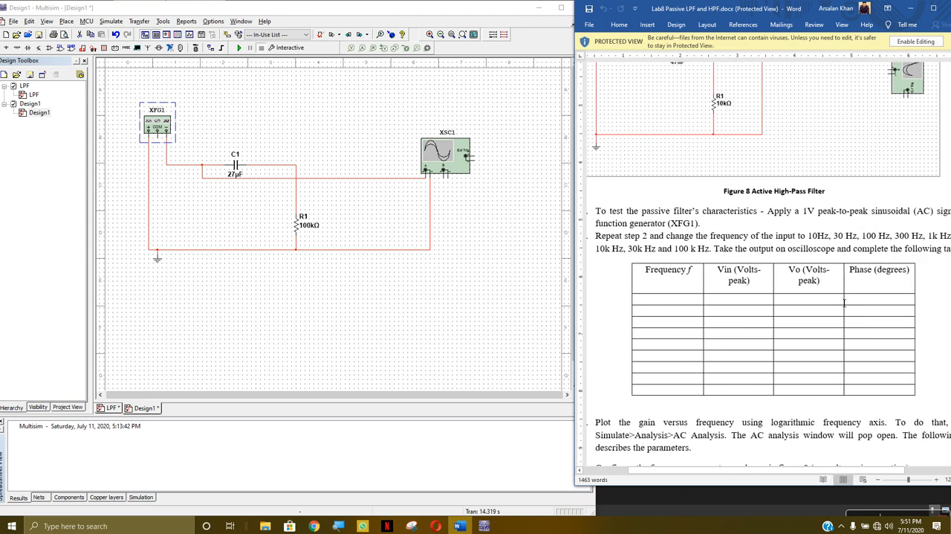
mouse_move(763, 472)
mouse_down()
mouse_move(816, 467)
mouse_move(765, 463)
mouse_move(777, 462)
mouse_up()
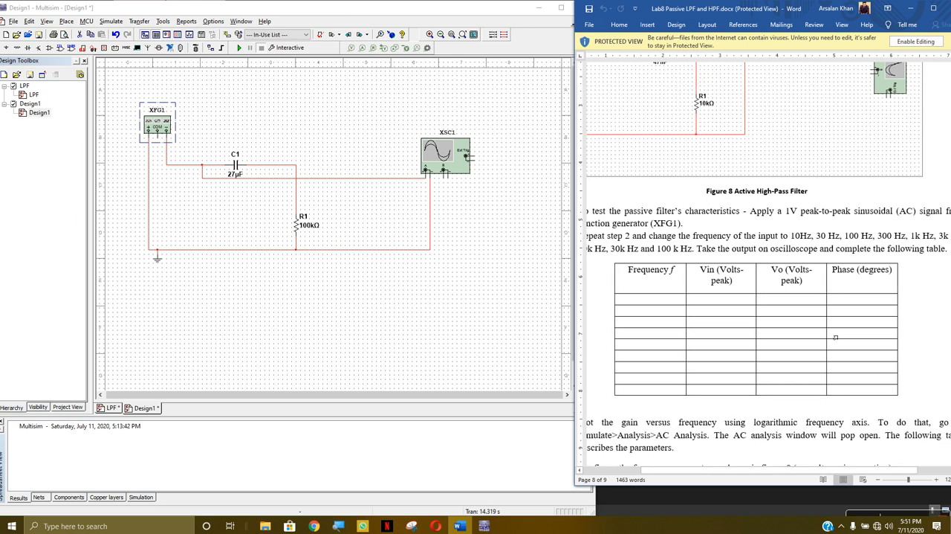
drag(752, 472, 732, 483)
scroll(802, 332, down, 5)
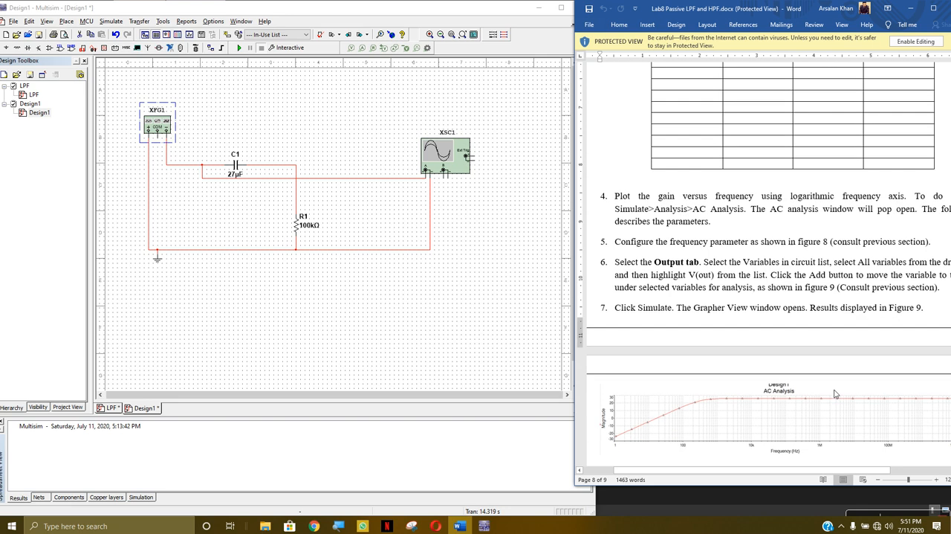
drag(762, 470, 775, 470)
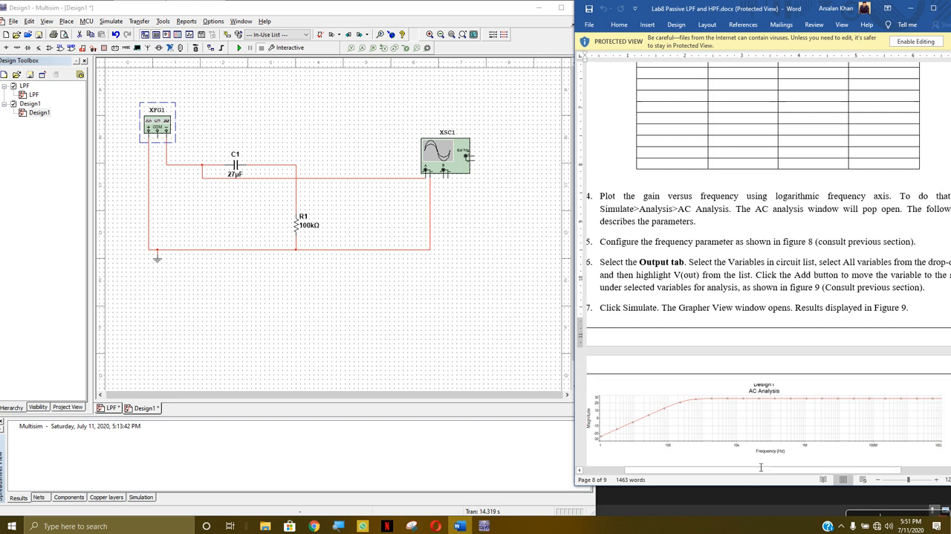
Switch to Multisim, run an AC Sweep with V(2) as the output variable, view its magnitude and phase graphs and close Grapher View
click(111, 21)
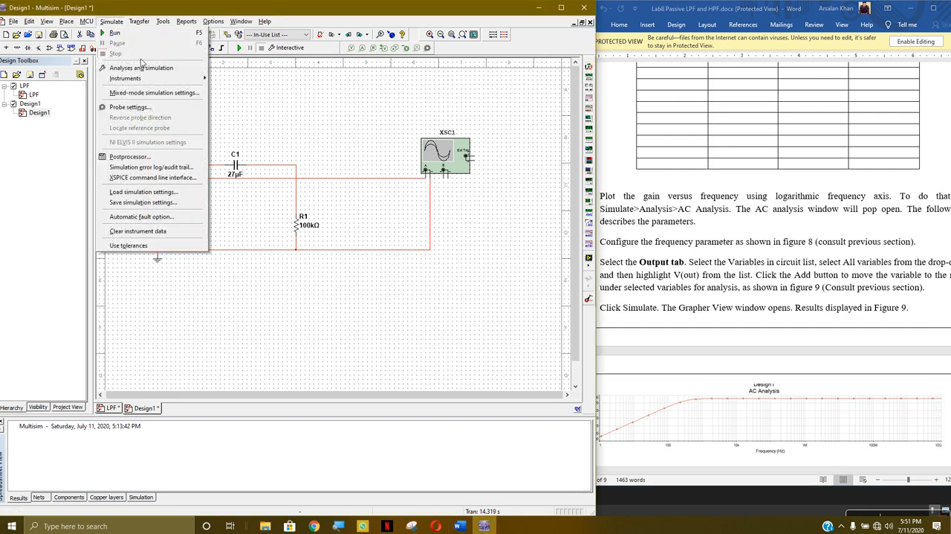
click(146, 68)
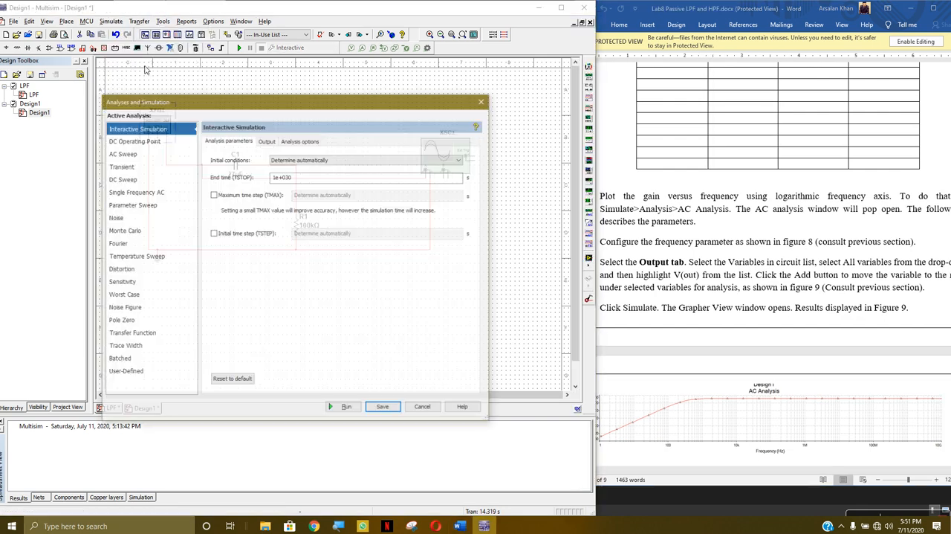
click(149, 153)
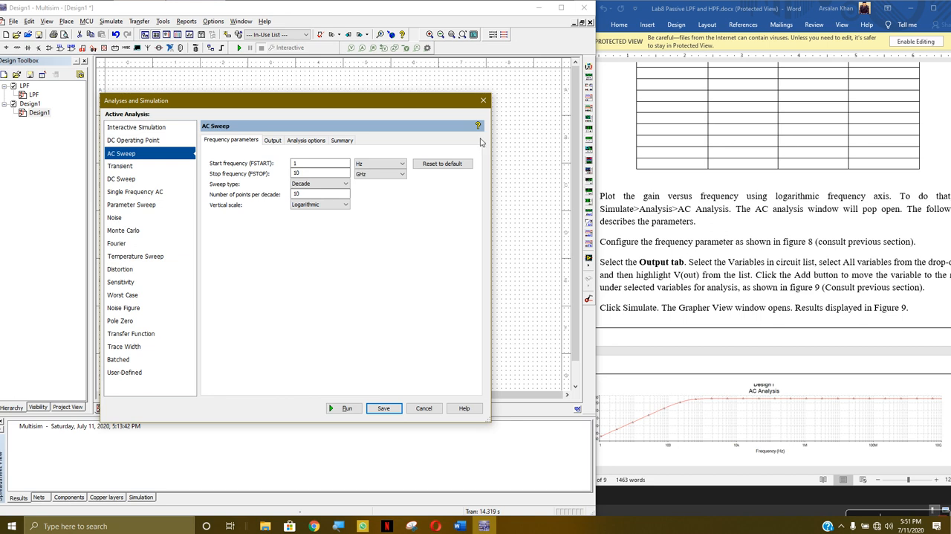
click(267, 141)
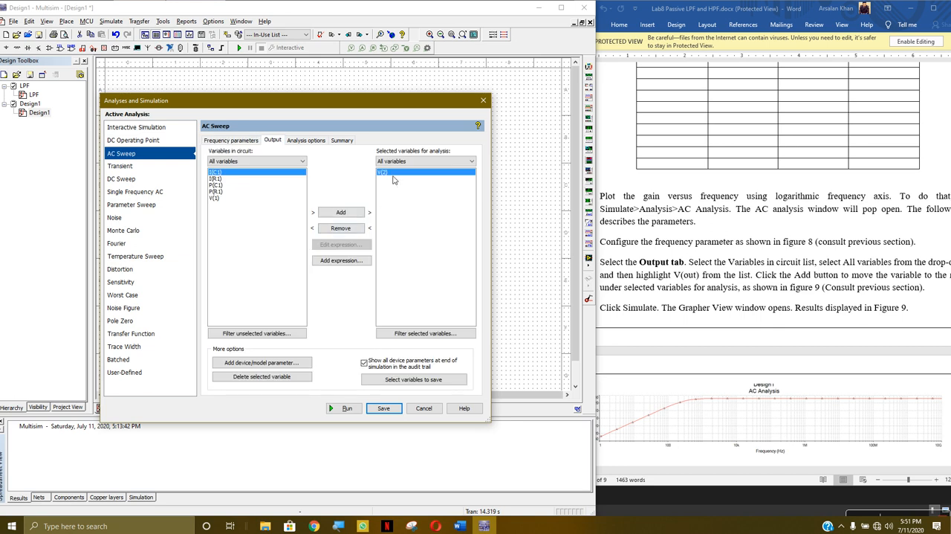
click(343, 408)
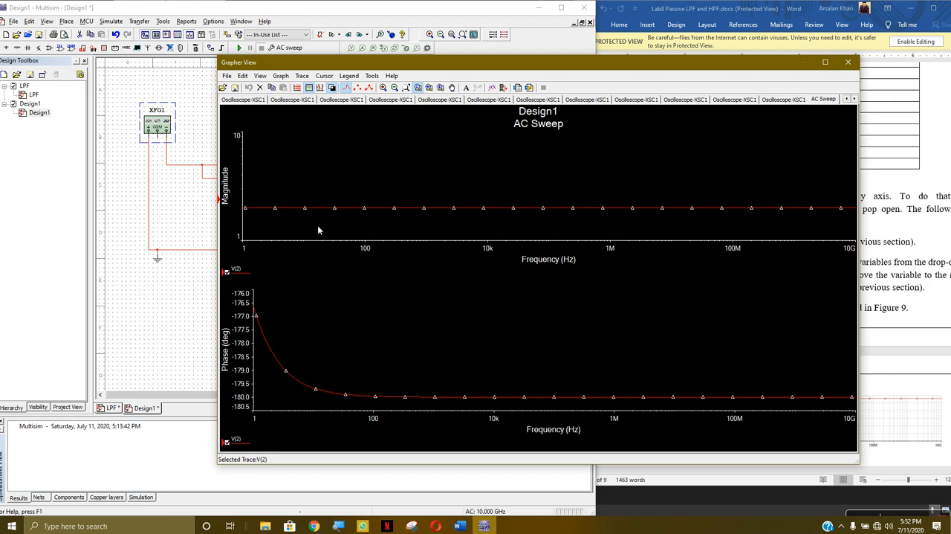
click(849, 62)
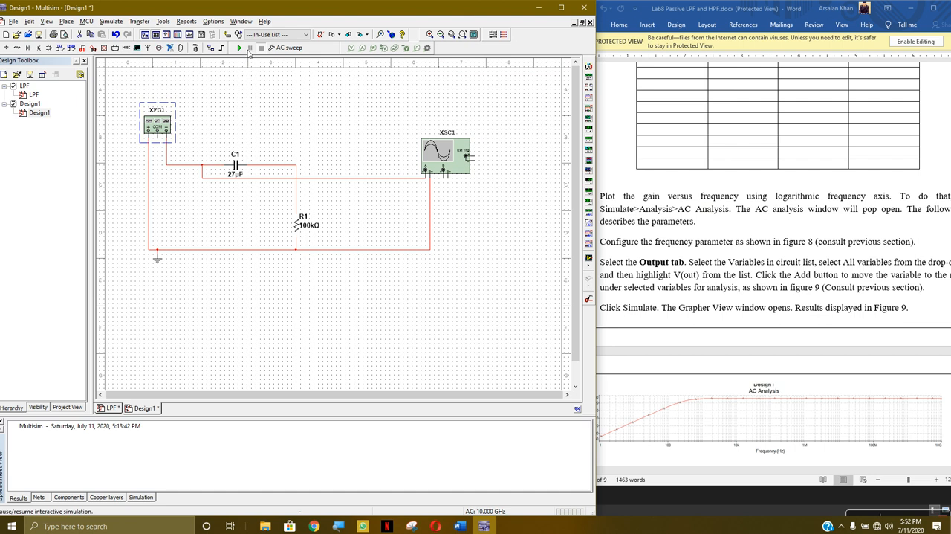
Review the AC Sweep frequency parameters and the units available for the start frequency, then cancel without changes
right_click(305, 226)
click(394, 203)
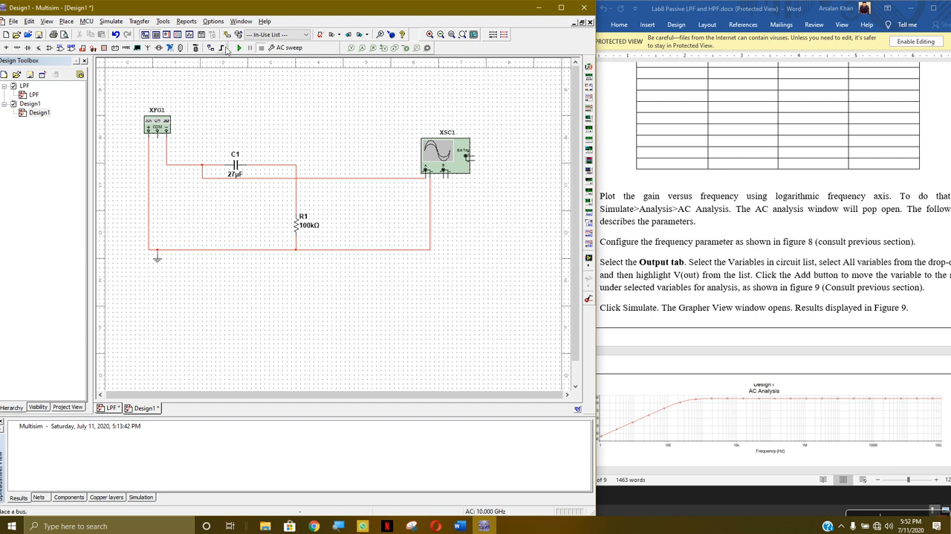
click(289, 49)
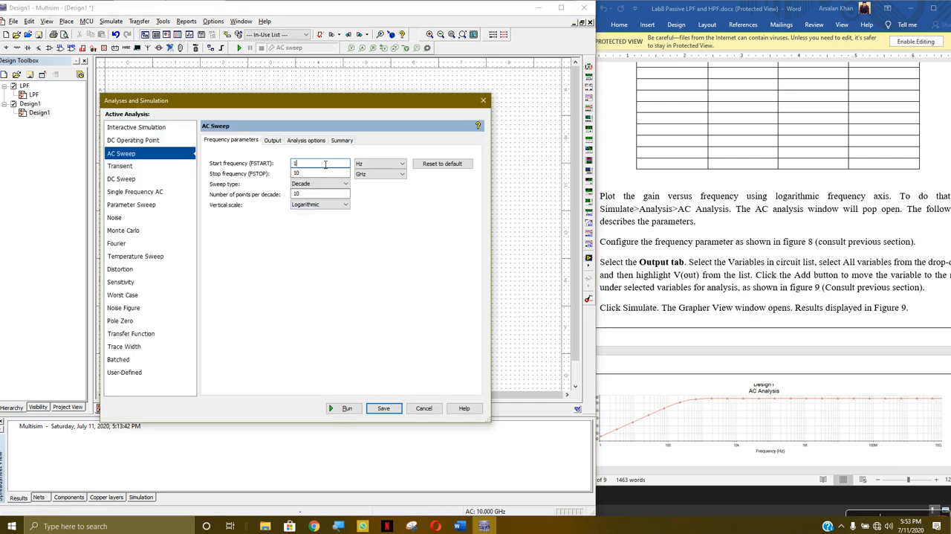
click(403, 164)
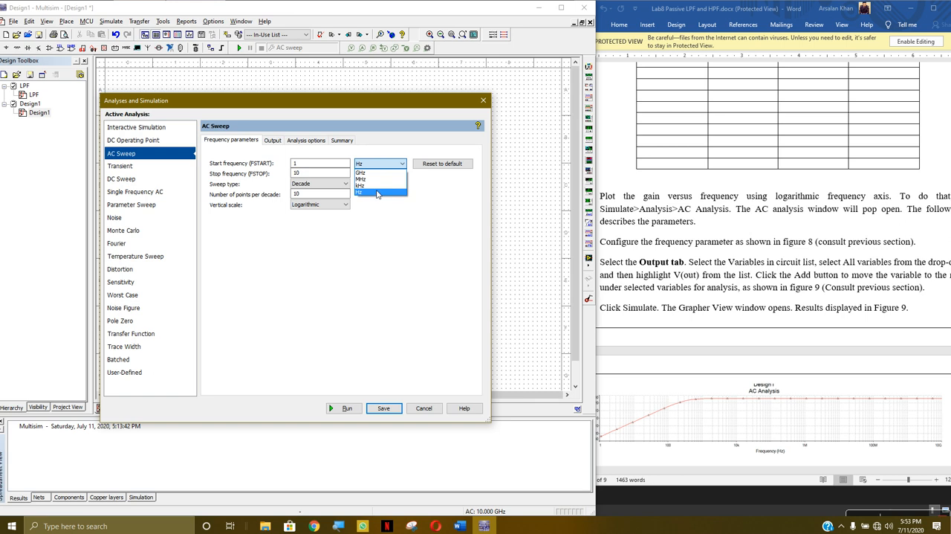
click(383, 219)
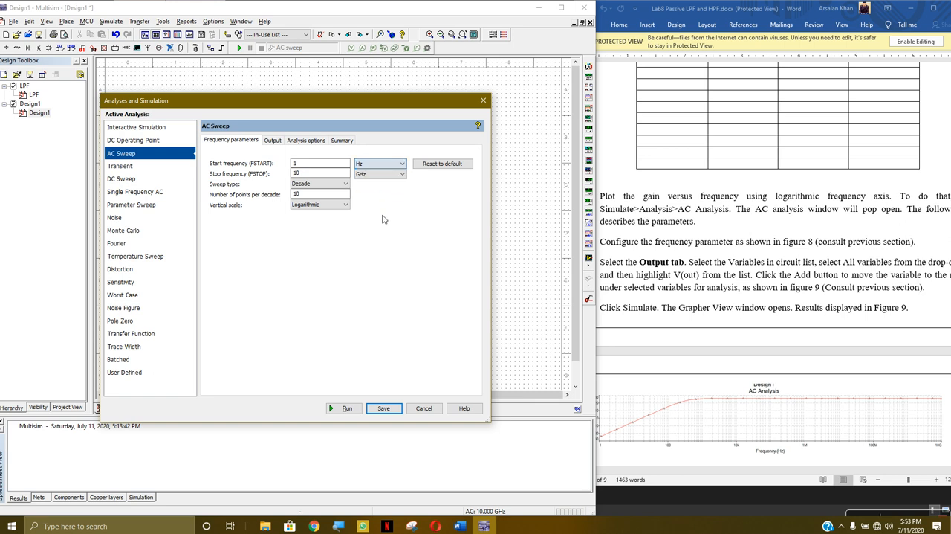
click(416, 409)
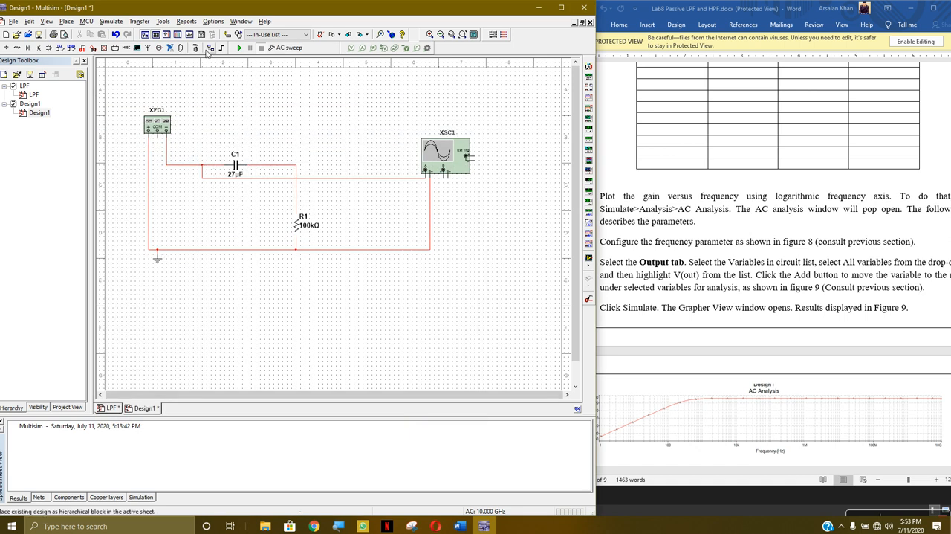
Save the high pass filter design on the Desktop as HPF.ms14
click(15, 22)
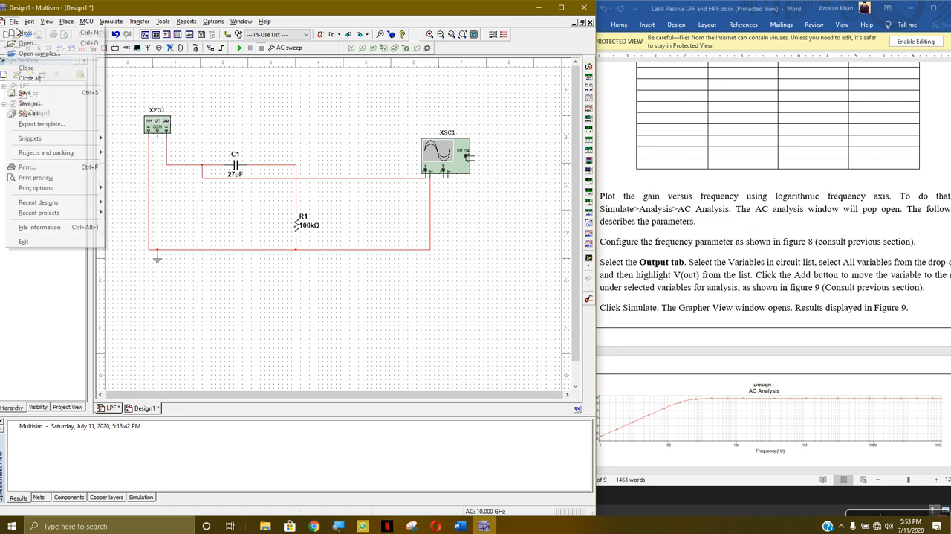
click(159, 170)
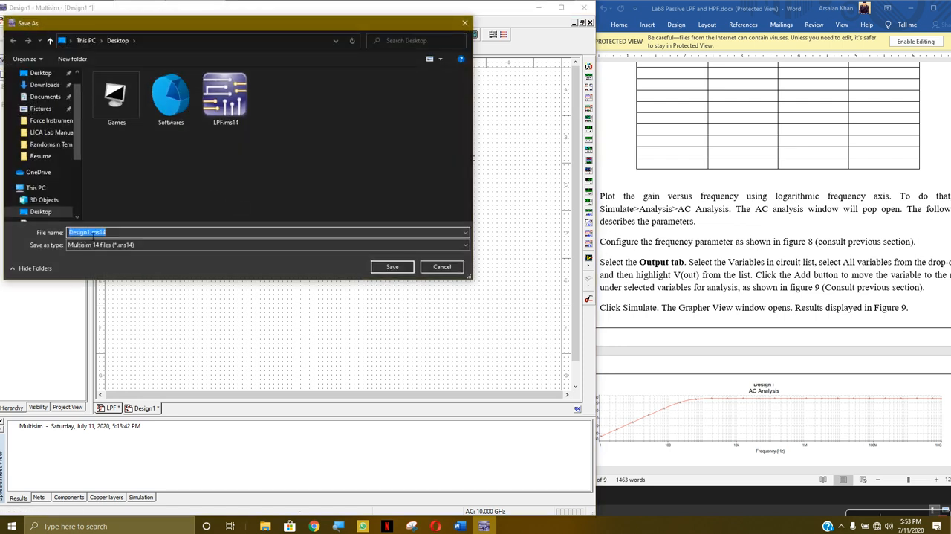
click(225, 96)
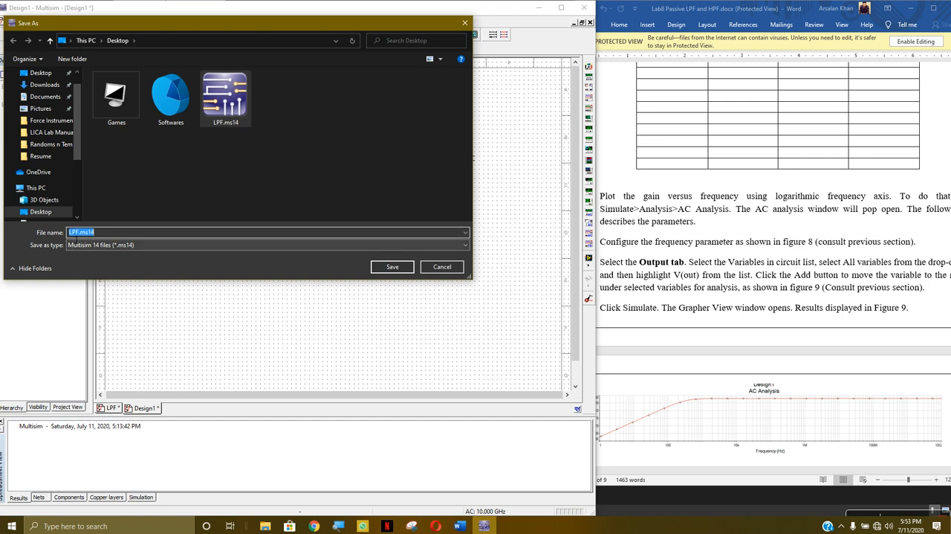
click(77, 232)
key(BackSpace)
text(H)
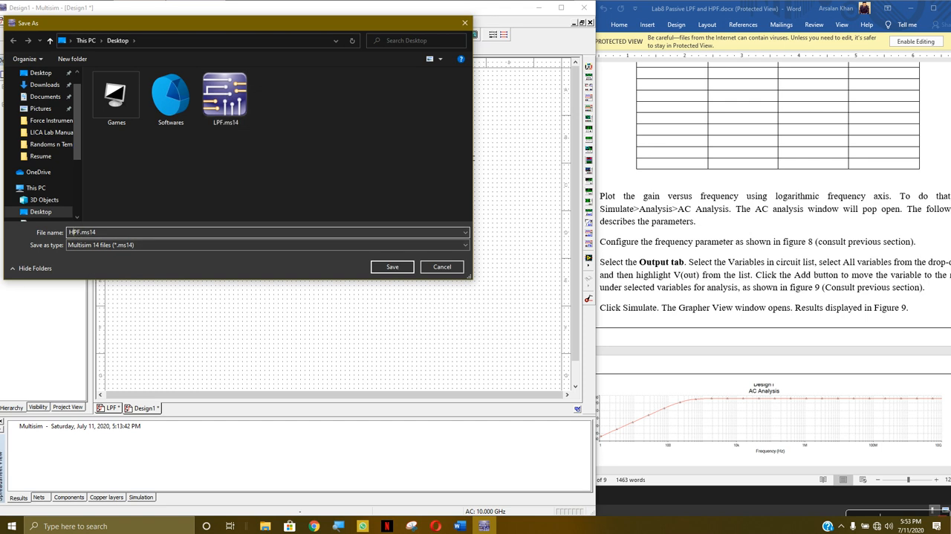
click(391, 267)
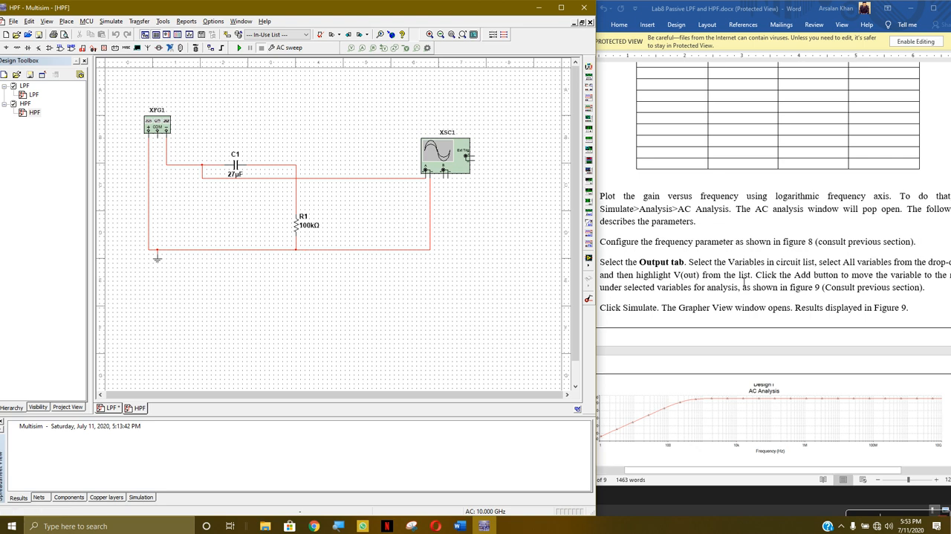
Switch to the Word lab sheet, maximize it and read the remaining Remarks questions and the GRAPHS assignment on the last page
click(857, 267)
click(934, 8)
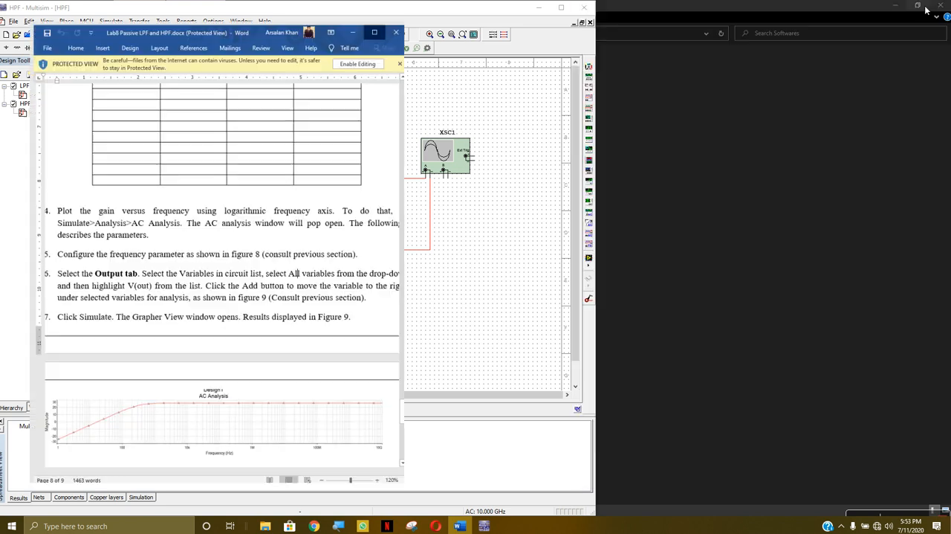
scroll(479, 227, down, 5)
scroll(478, 227, up, 6)
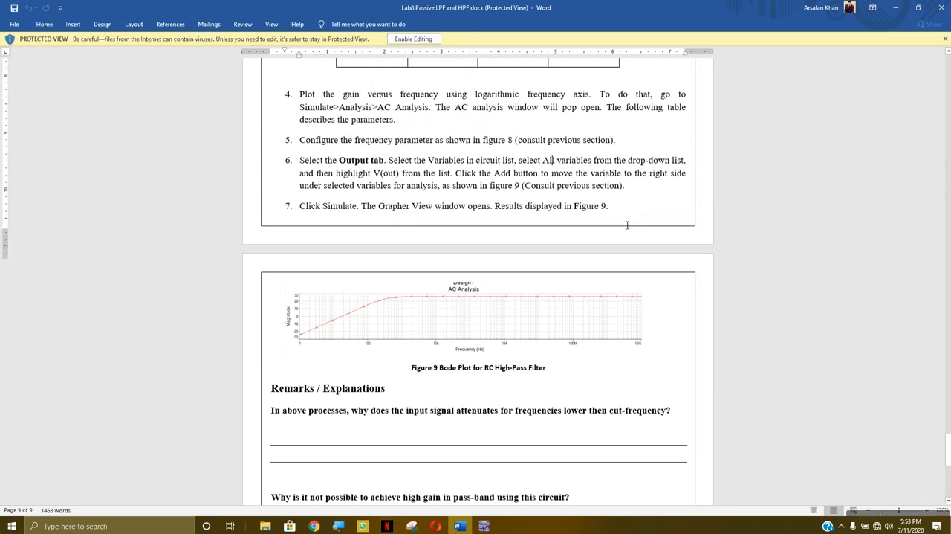
scroll(461, 286, down, 2)
scroll(461, 286, down, 1)
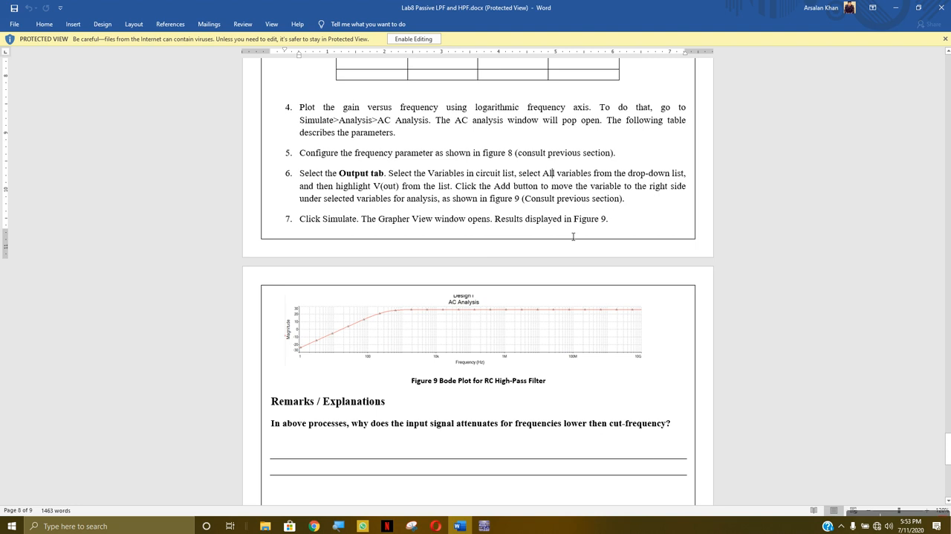
scroll(379, 205, down, 5)
scroll(393, 196, up, 1)
scroll(497, 324, down, 4)
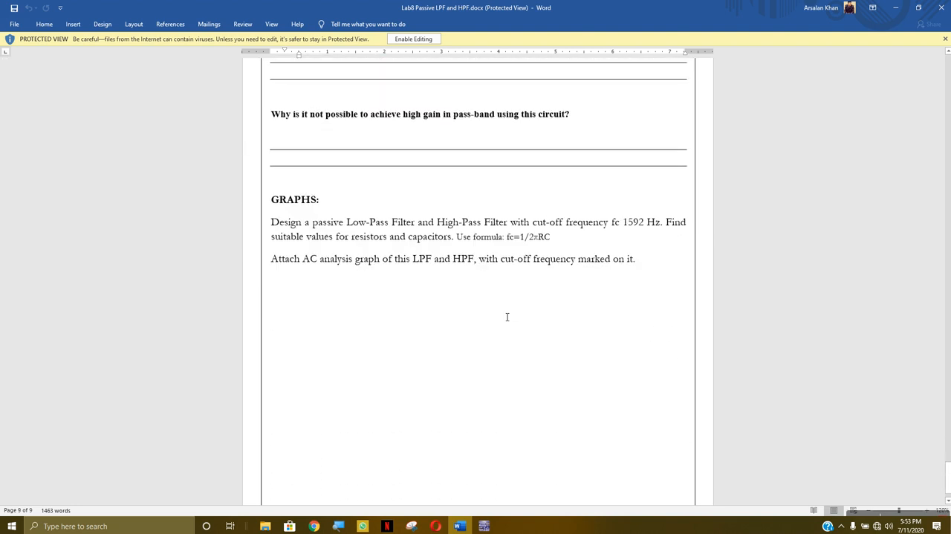
scroll(362, 291, down, 1)
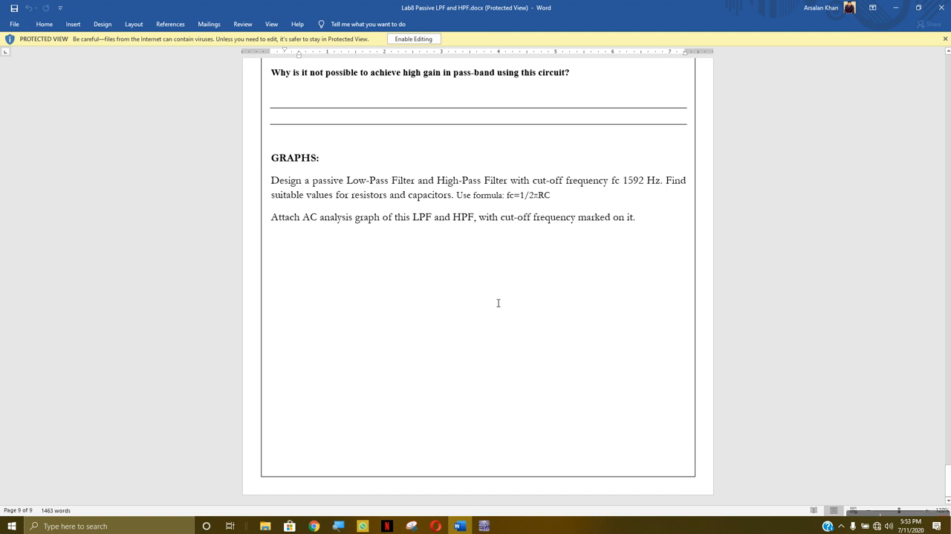